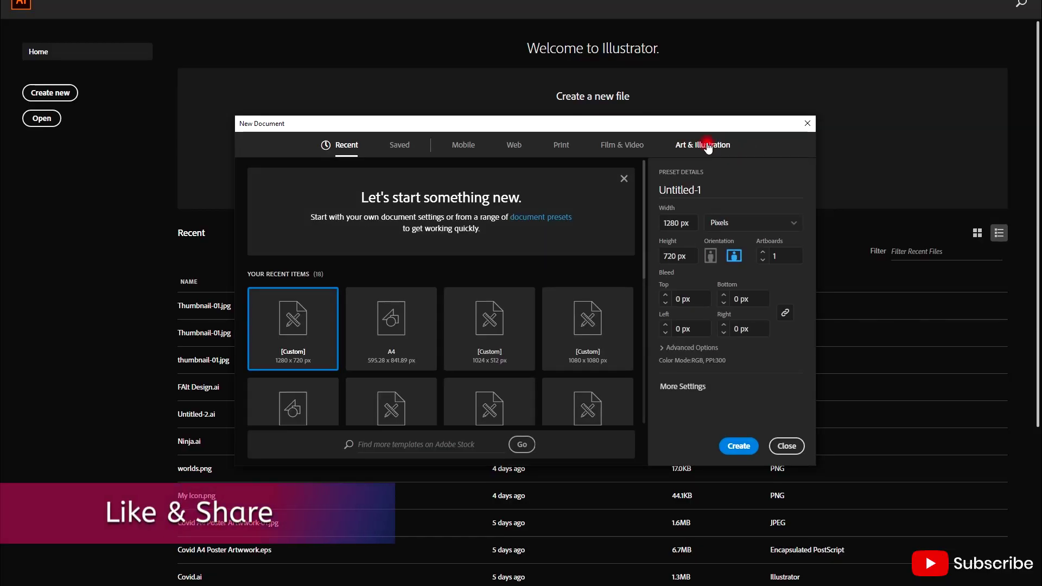
# - Create an Art & Illustration document named 'Gradient Tips', measured in pixels, 1024 px wide
pyautogui.click(708, 146)
pyautogui.click(664, 191)
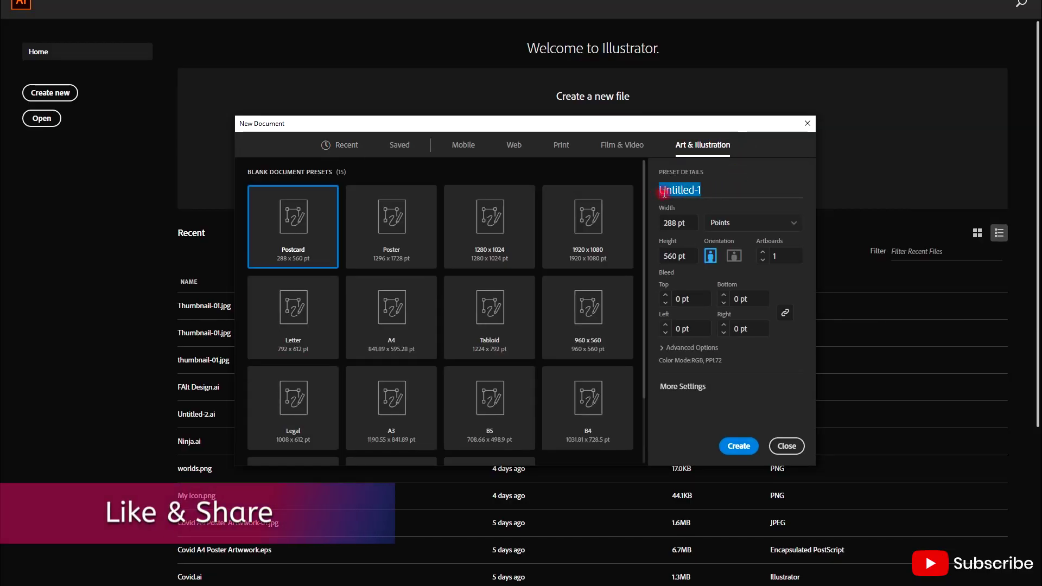
pyautogui.write('Gradie')
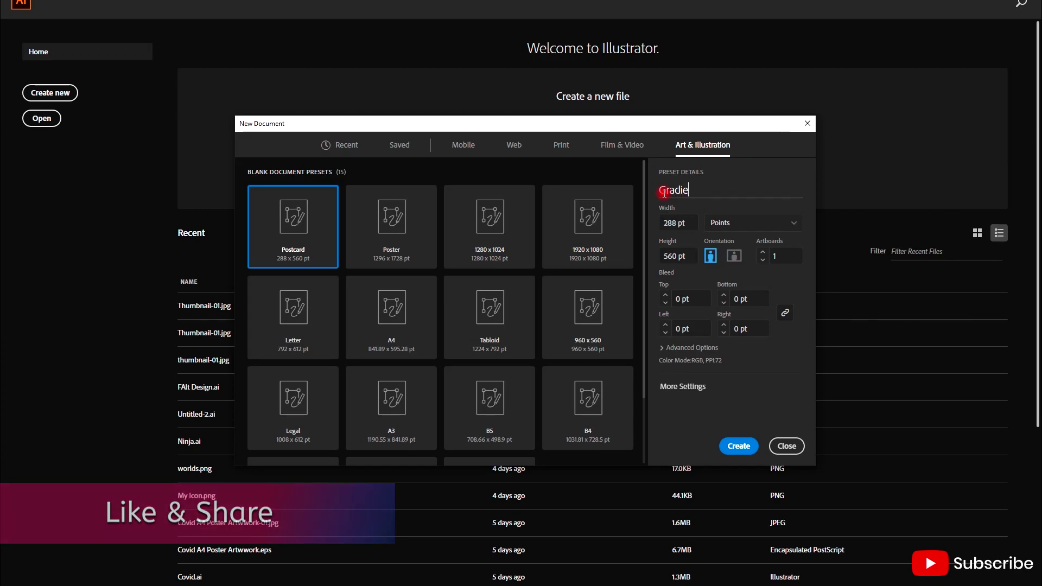
pyautogui.write('nt Tips')
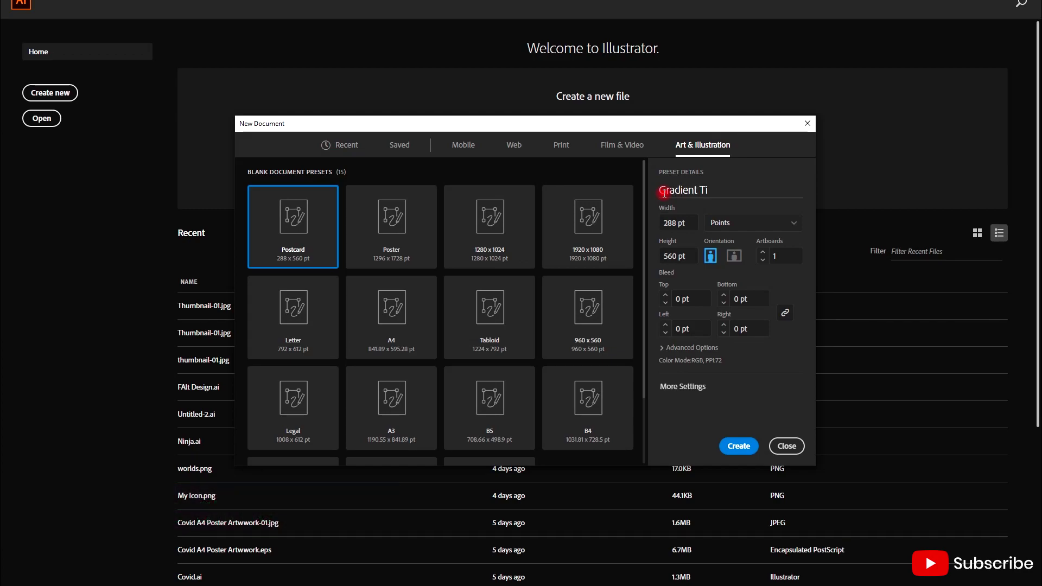
pyautogui.click(787, 224)
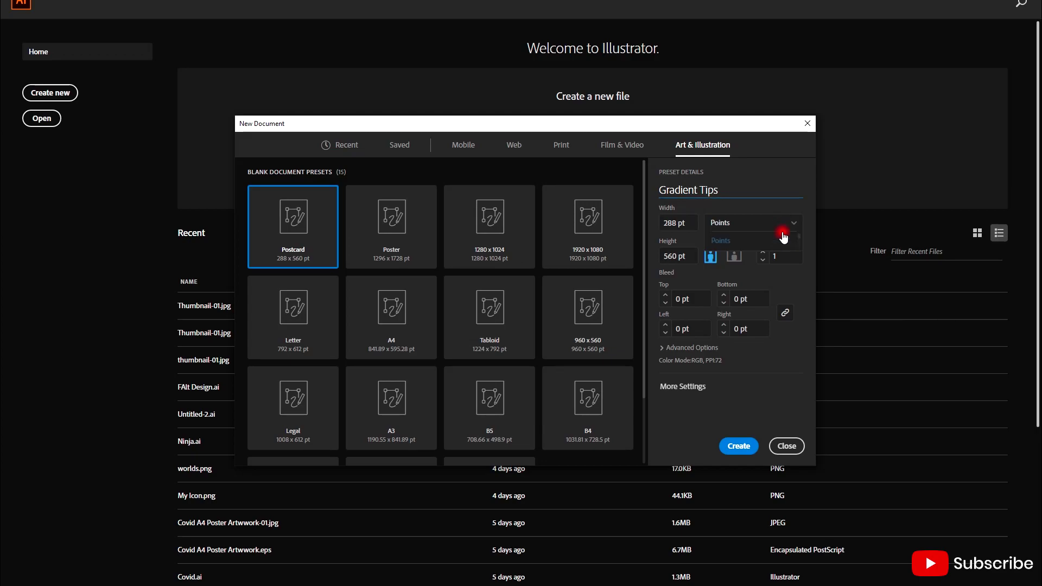
pyautogui.click(722, 335)
pyautogui.moveTo(686, 223); pyautogui.dragTo(668, 227)
pyautogui.write('1024')
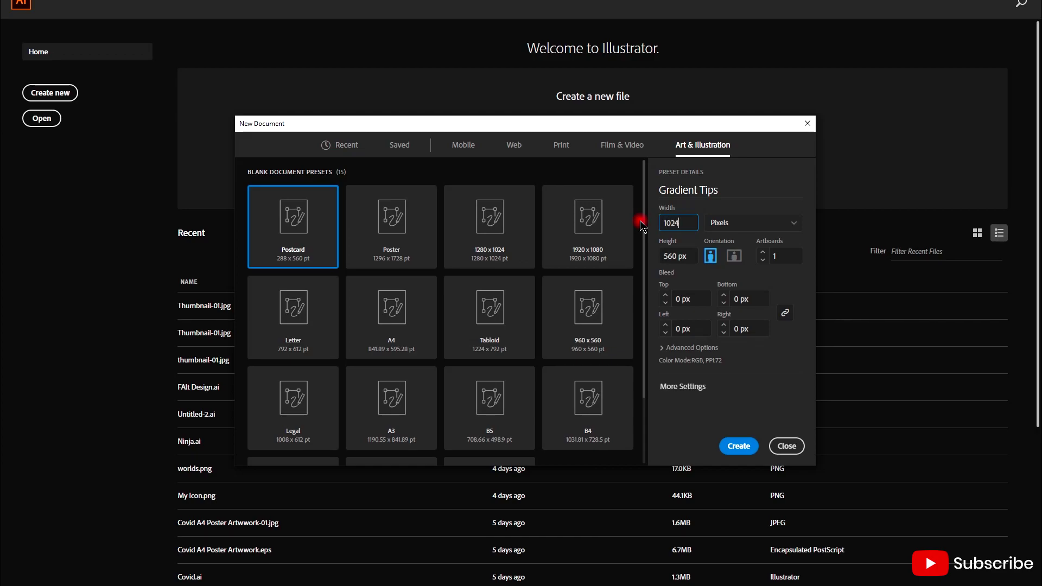
pyautogui.press('Tab')
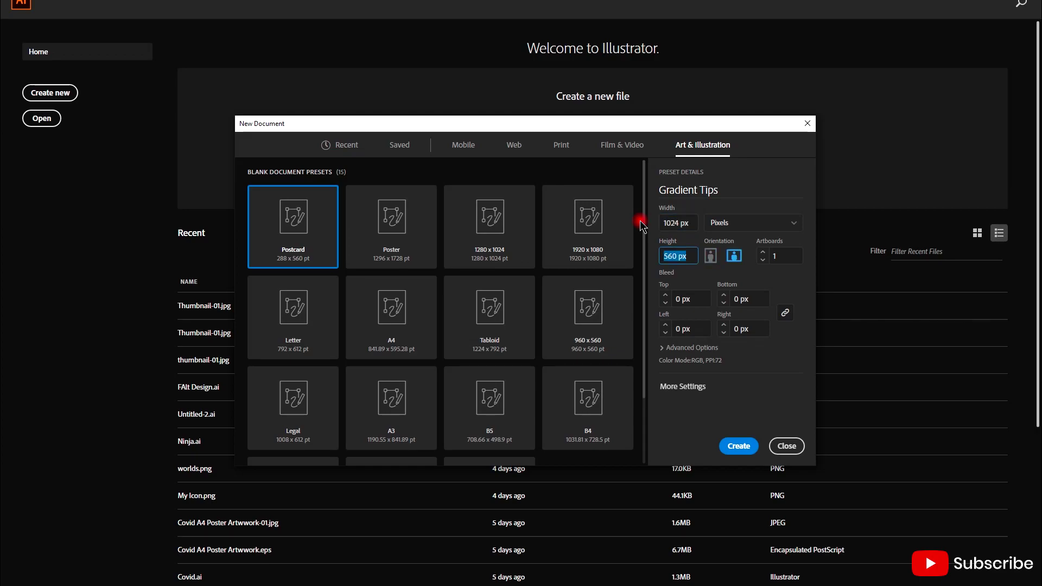
pyautogui.write('720')
pyautogui.press('Escape')
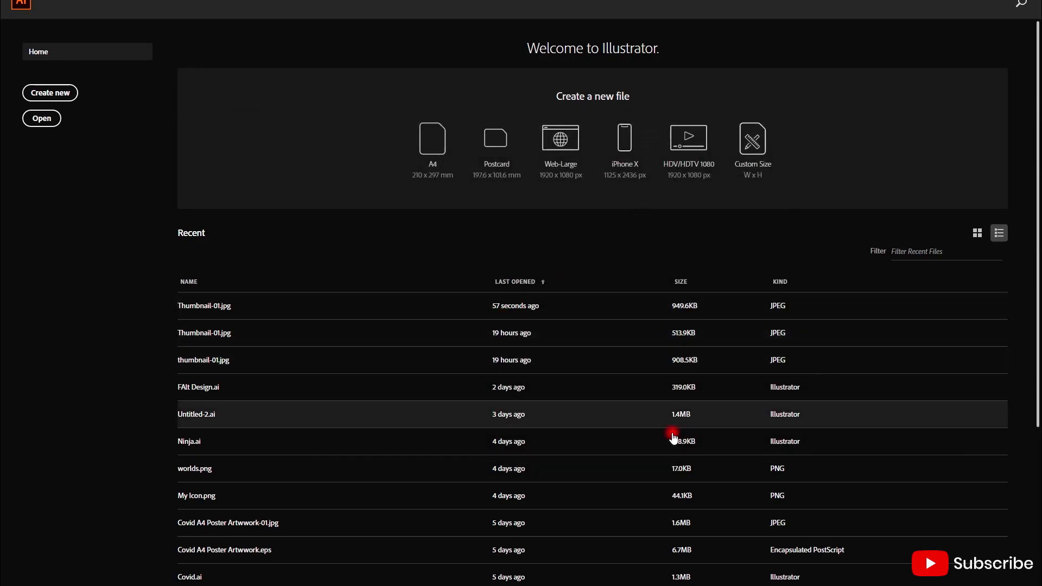
pyautogui.click(750, 166)
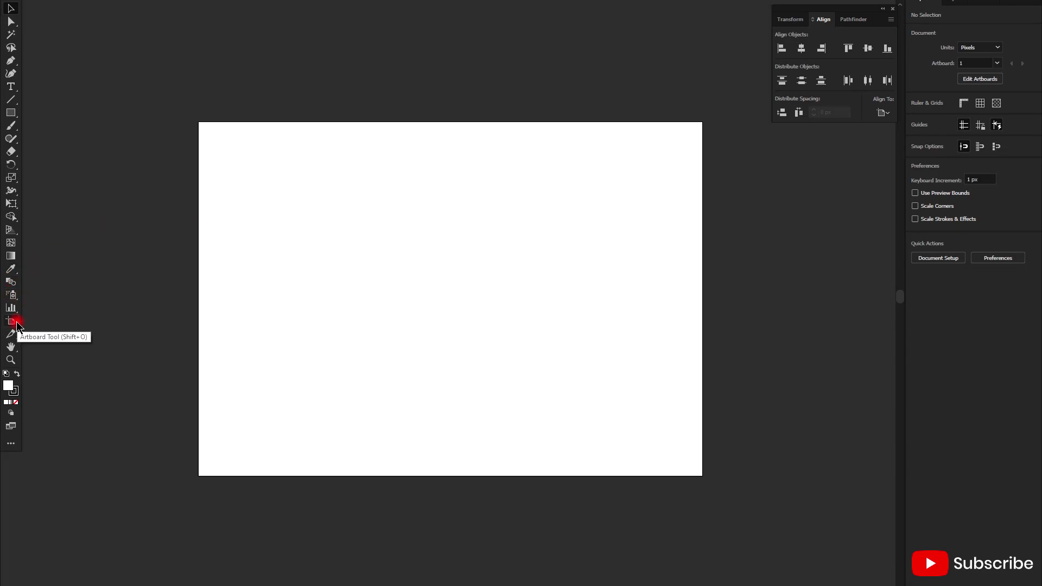
# - Widen the artboard to 1336.8 px with the Artboard tool
pyautogui.click(16, 326)
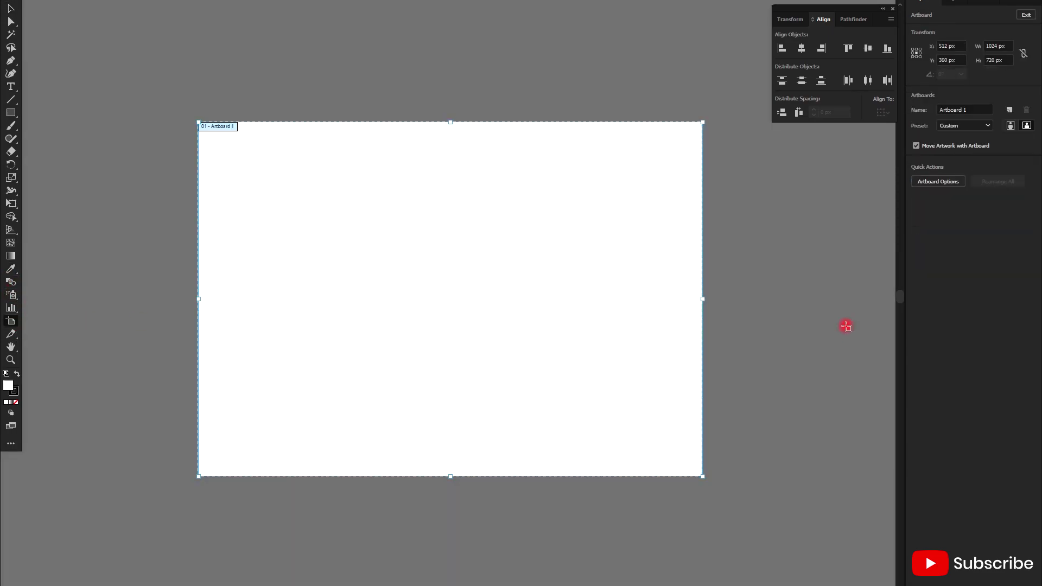
pyautogui.moveTo(703, 299); pyautogui.dragTo(856, 312)
pyautogui.scroll(-2, 413, 334)
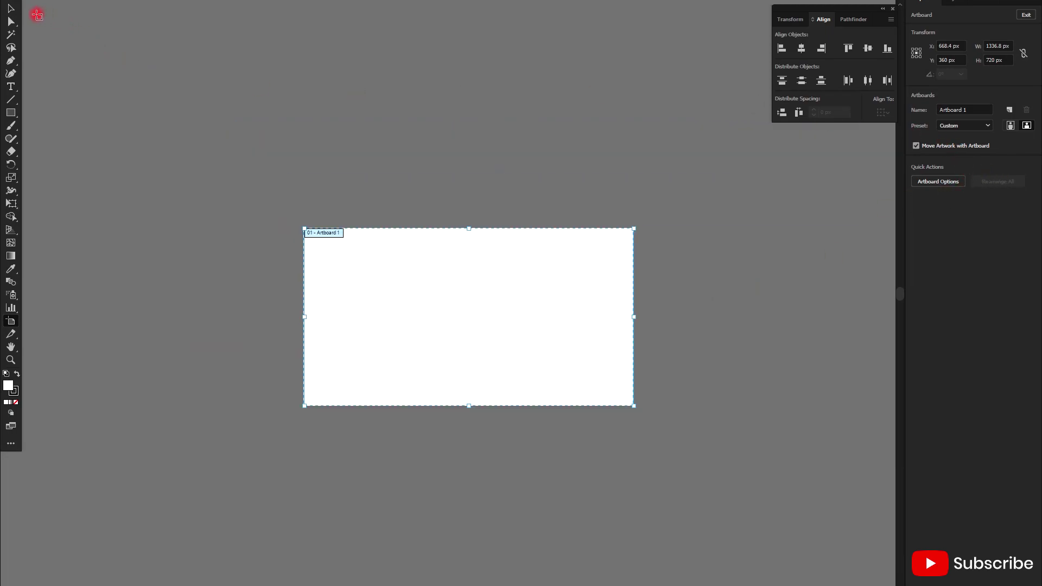
pyautogui.click(10, 9)
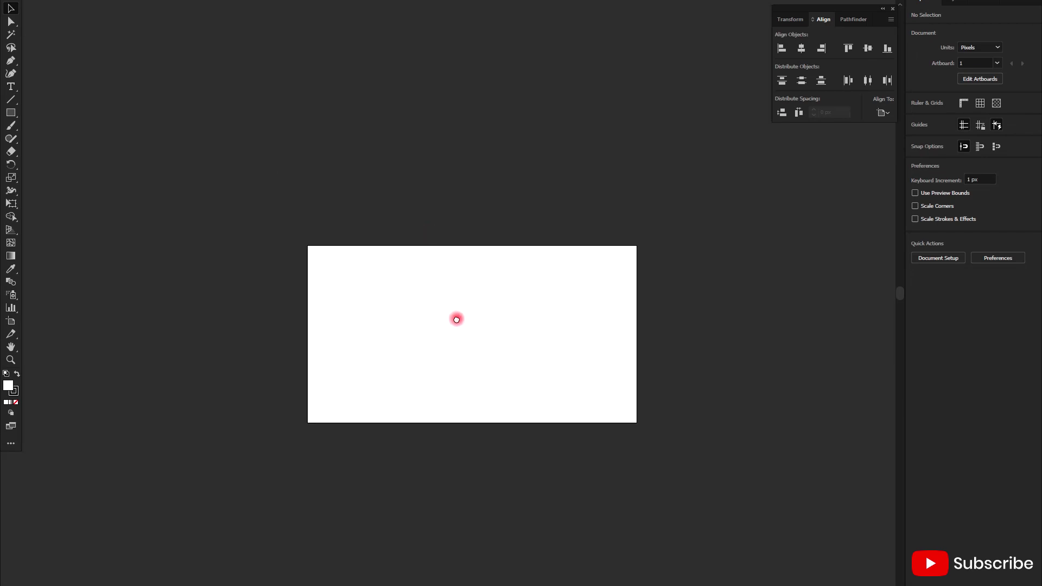
# - Draw a stroke-less 1336.8 × 720 px rectangle exactly covering the artboard
pyautogui.moveTo(458, 300); pyautogui.dragTo(448, 310)
pyautogui.click(12, 114)
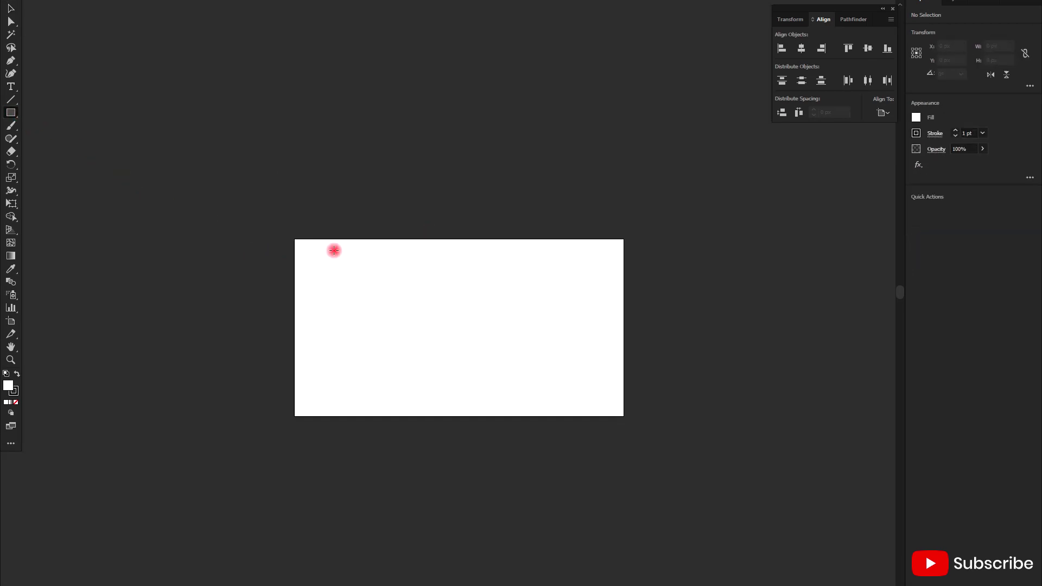
pyautogui.moveTo(294, 239); pyautogui.dragTo(625, 416)
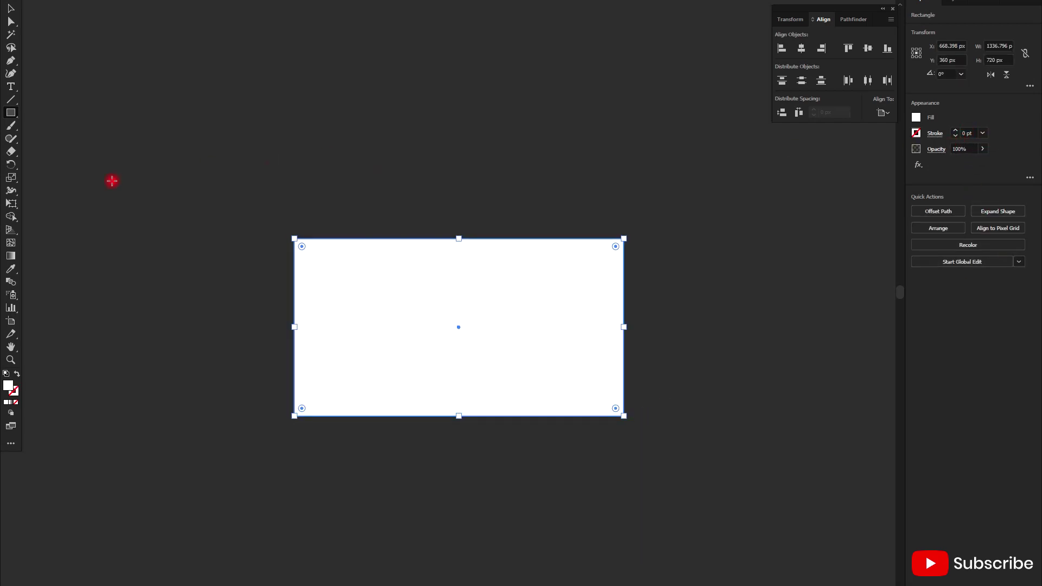
pyautogui.click(12, 257)
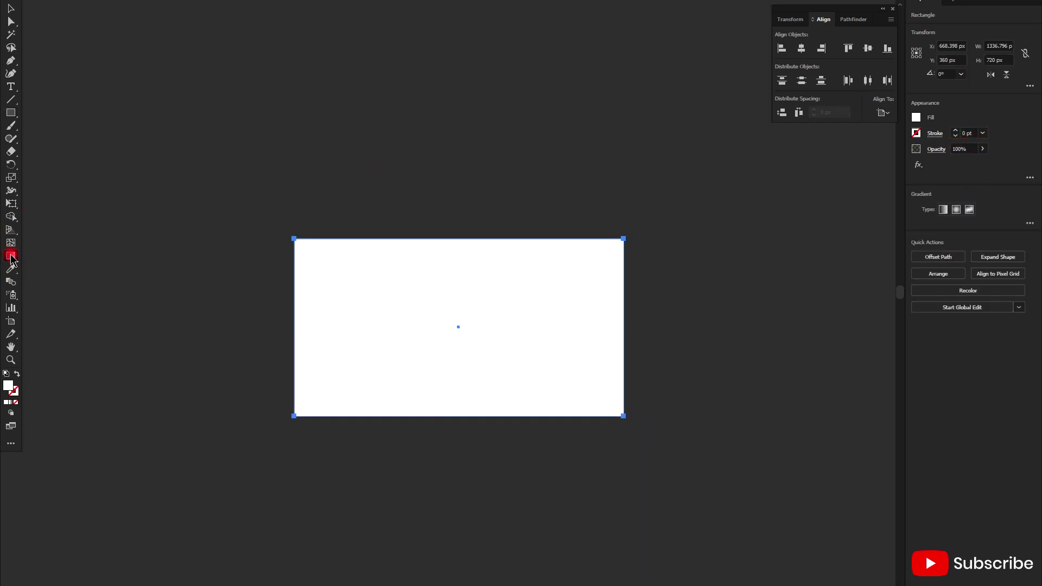
# - Fill the rectangle with a freeform gradient and color its top-right point magenta
pyautogui.click(970, 210)
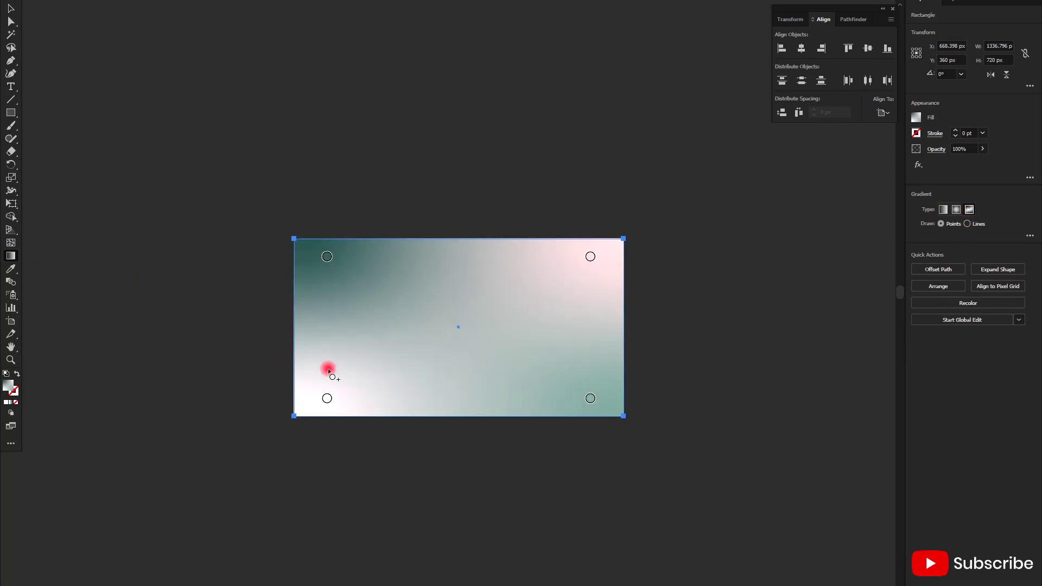
pyautogui.moveTo(327, 398)
pyautogui.mouseDown()
pyautogui.moveTo(497, 307)
pyautogui.moveTo(316, 395)
pyautogui.mouseUp()
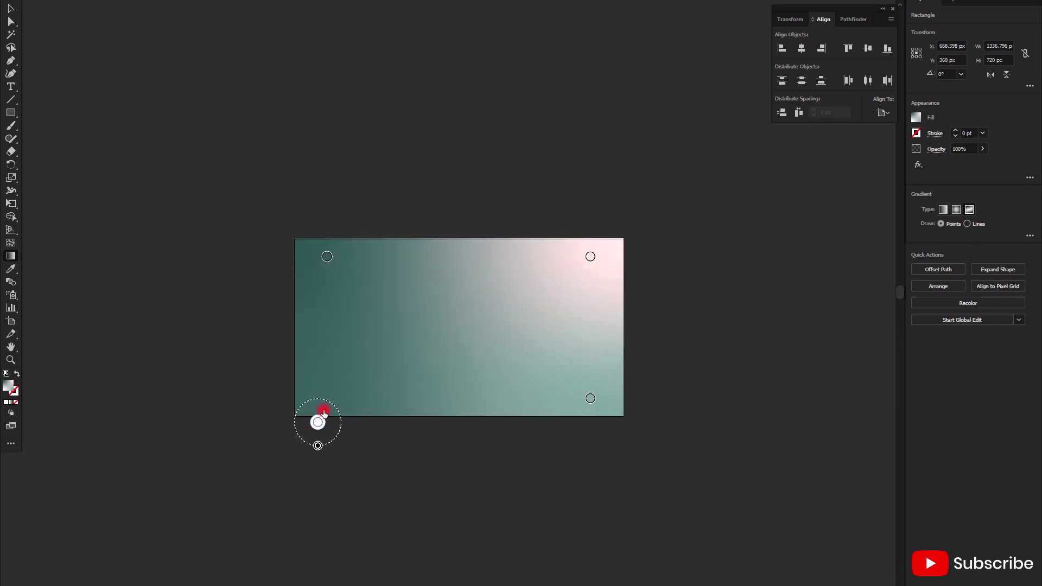
pyautogui.moveTo(590, 257); pyautogui.dragTo(604, 264)
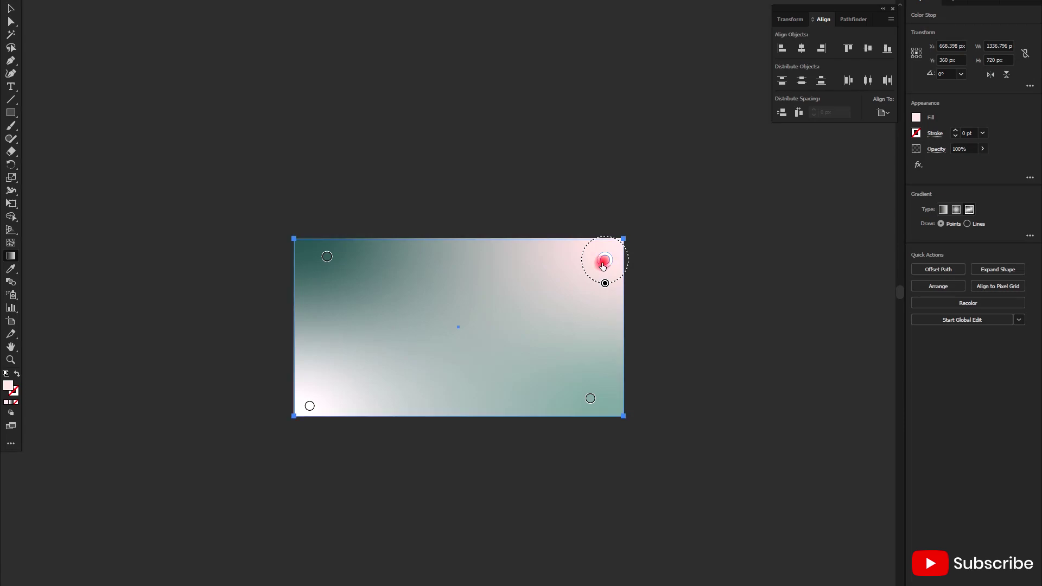
pyautogui.doubleClick(604, 263)
pyautogui.click(568, 307)
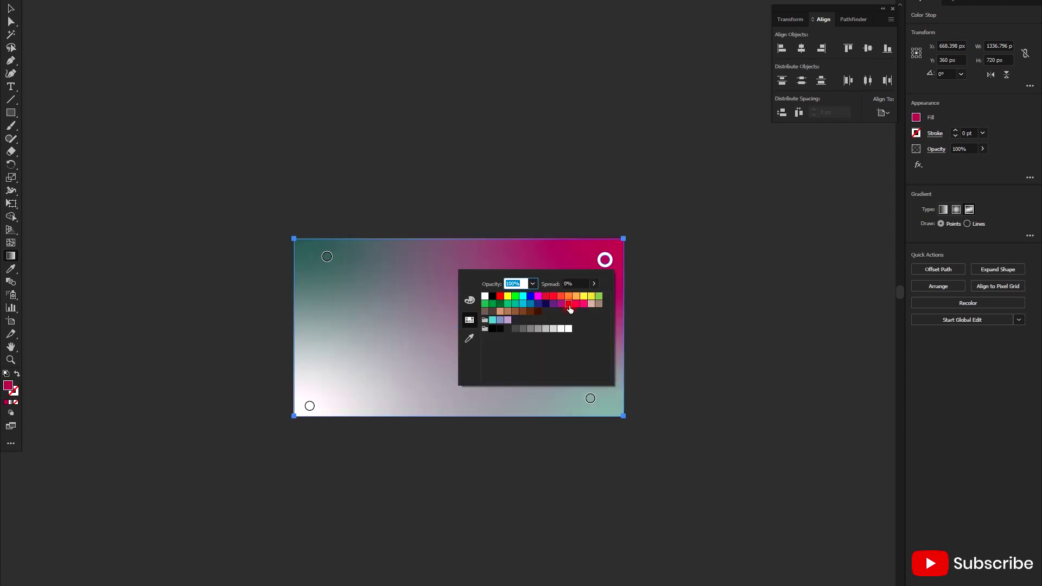
pyautogui.click(326, 266)
# - Color the remaining points hot pink top-left, purple bottom-left and red-orange bottom-right
pyautogui.doubleClick(327, 264)
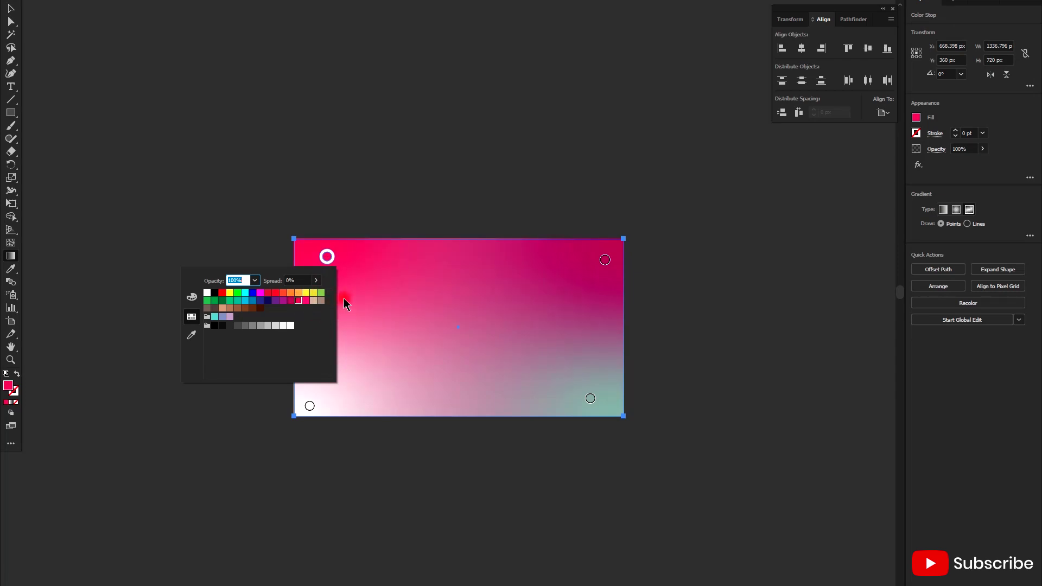
pyautogui.click(309, 406)
pyautogui.doubleClick(310, 406)
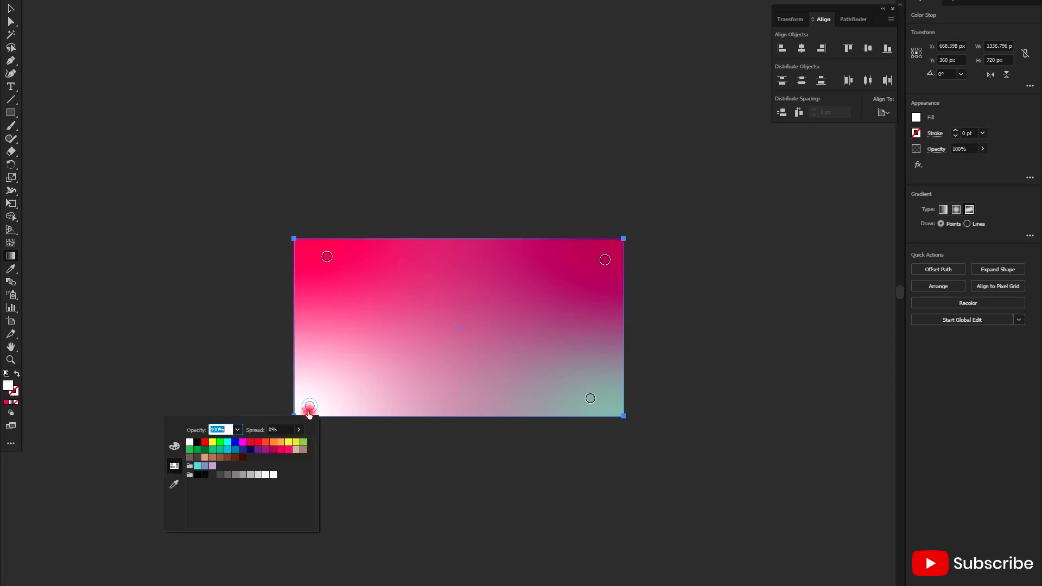
pyautogui.click(266, 450)
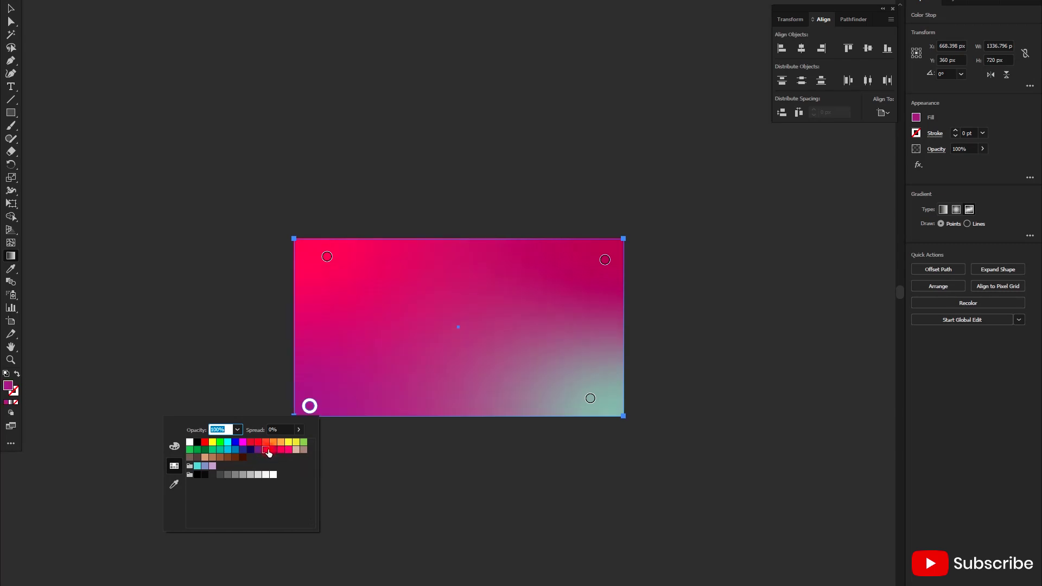
pyautogui.doubleClick(590, 399)
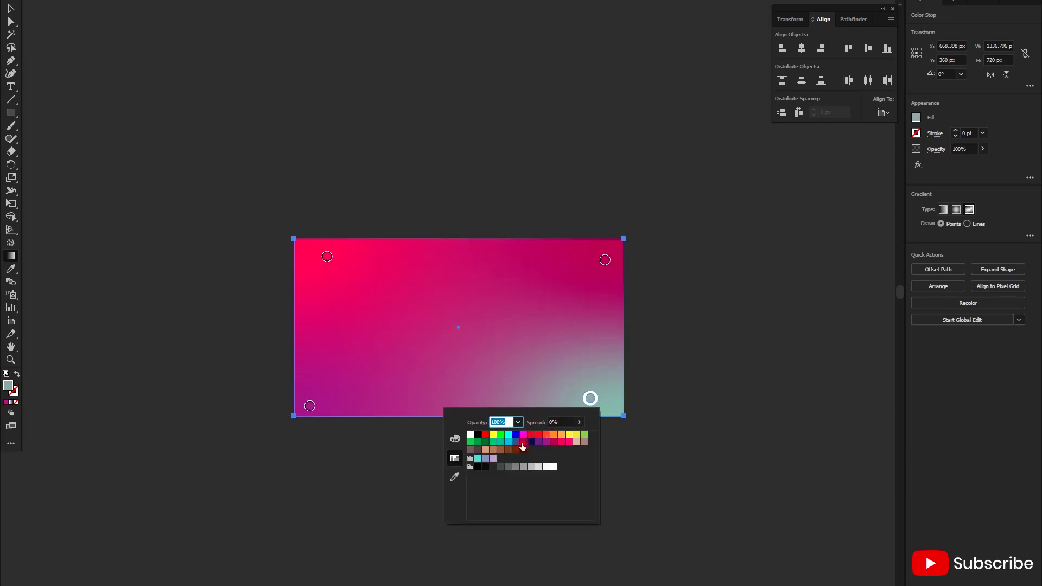
pyautogui.click(547, 440)
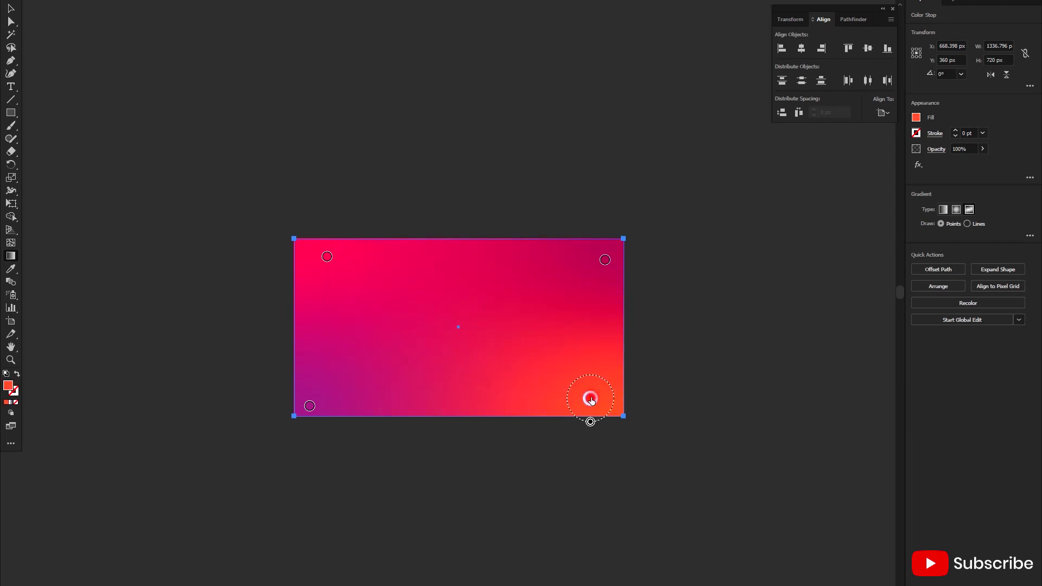
# - Rearrange the gradient points, with purple at lower left and orange at the centre
pyautogui.moveTo(591, 399); pyautogui.dragTo(459, 326)
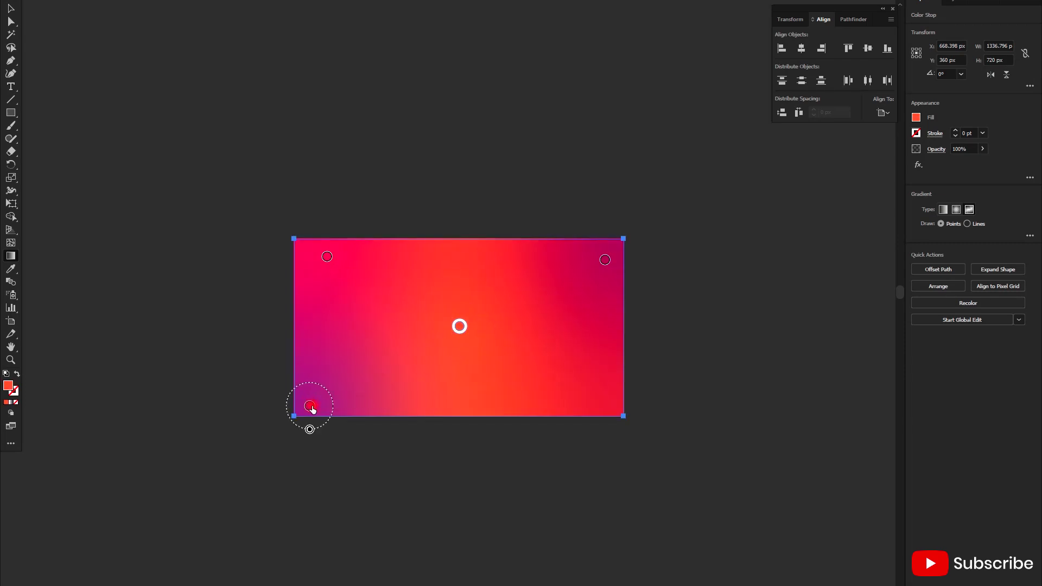
pyautogui.moveTo(310, 407)
pyautogui.mouseDown()
pyautogui.moveTo(500, 402)
pyautogui.moveTo(553, 386)
pyautogui.mouseUp()
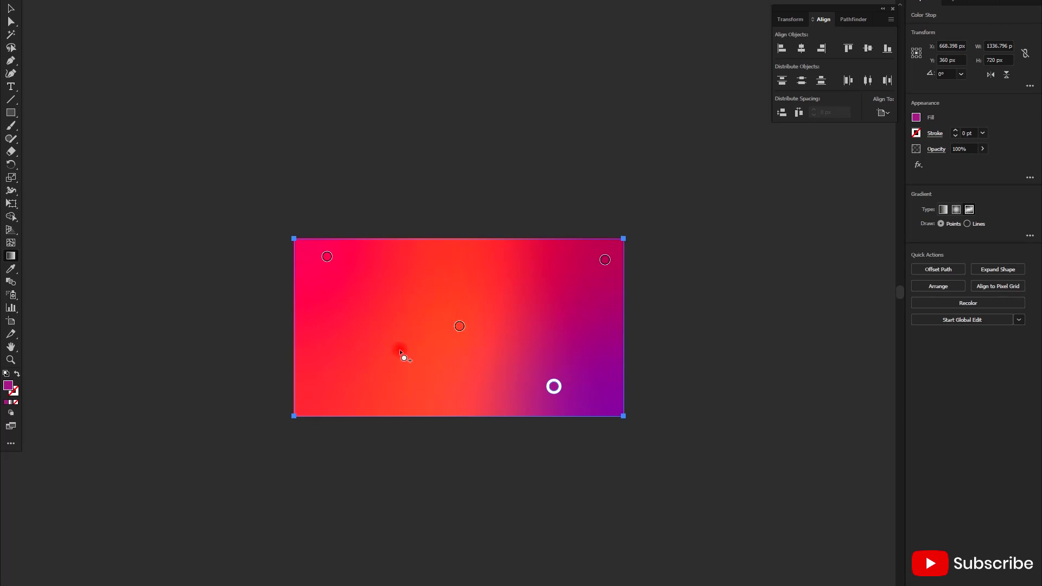
pyautogui.moveTo(459, 326); pyautogui.dragTo(372, 376)
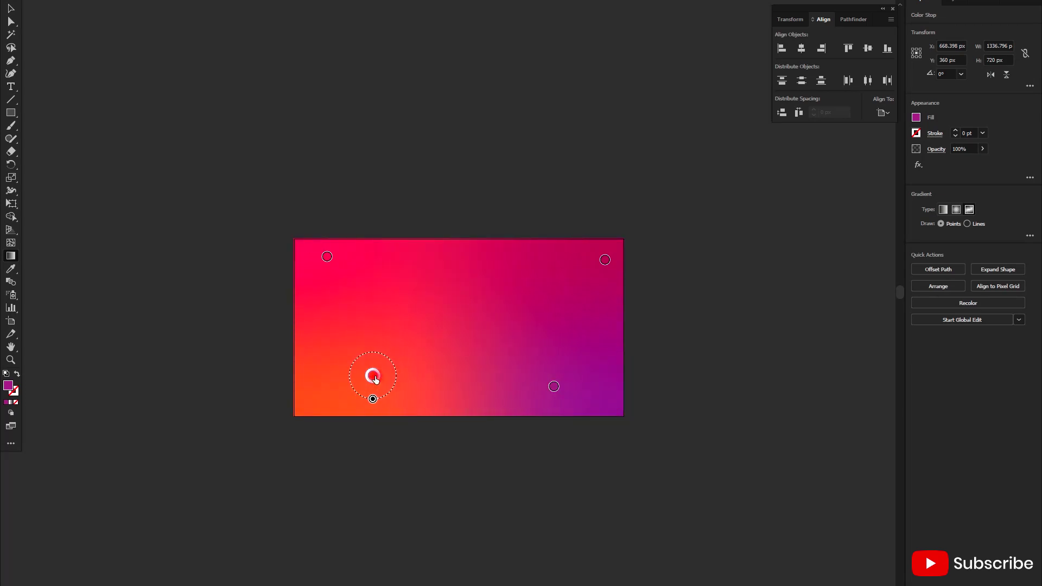
pyautogui.moveTo(544, 391)
pyautogui.mouseDown()
pyautogui.moveTo(581, 345)
pyautogui.moveTo(579, 321)
pyautogui.mouseUp()
pyautogui.moveTo(372, 375); pyautogui.dragTo(457, 324)
pyautogui.moveTo(579, 321); pyautogui.dragTo(361, 372)
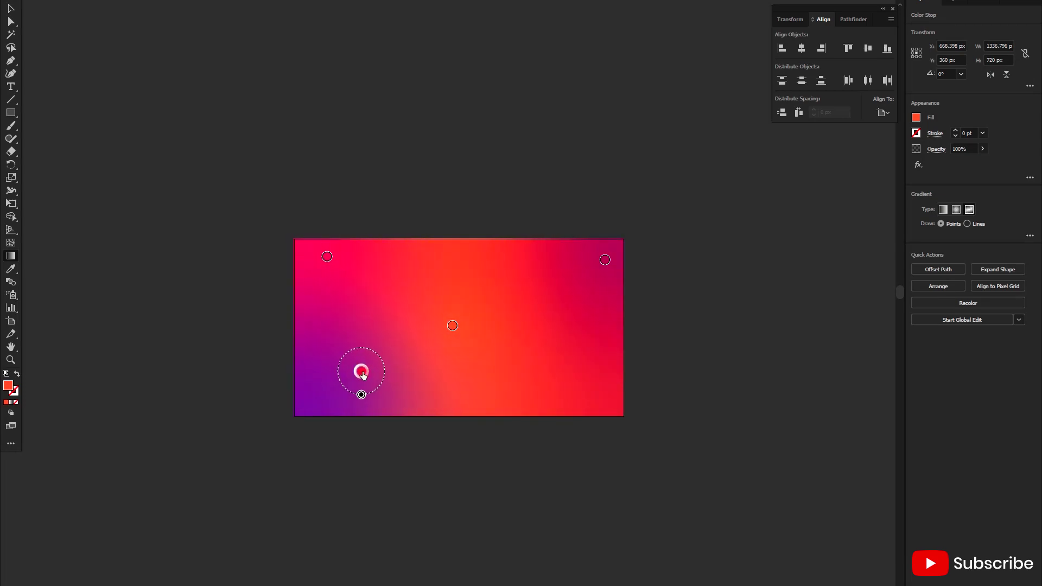
pyautogui.moveTo(452, 325)
pyautogui.mouseDown()
pyautogui.moveTo(467, 347)
pyautogui.moveTo(576, 392)
pyautogui.mouseUp()
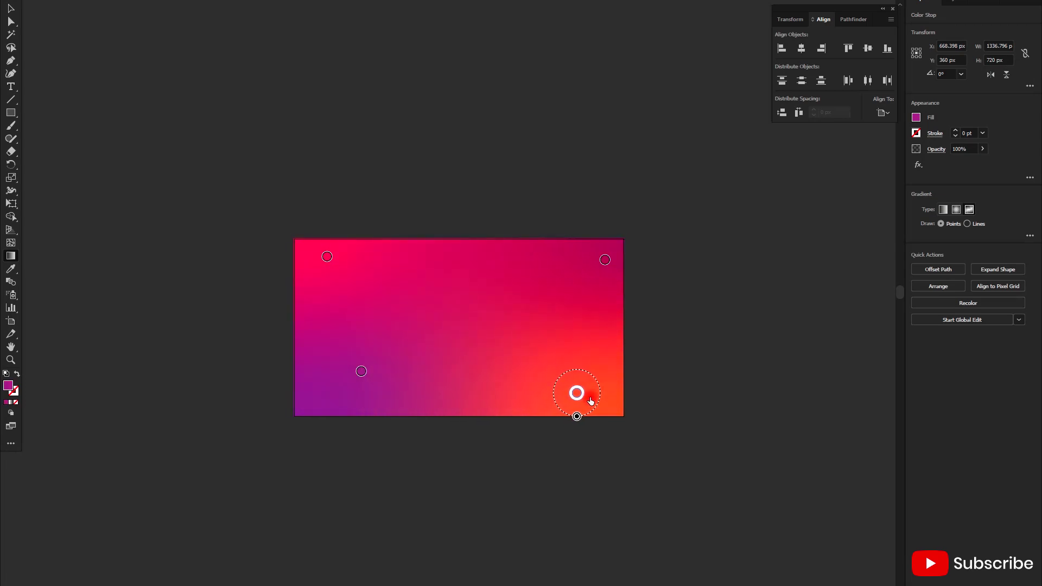
pyautogui.moveTo(361, 371); pyautogui.dragTo(338, 388)
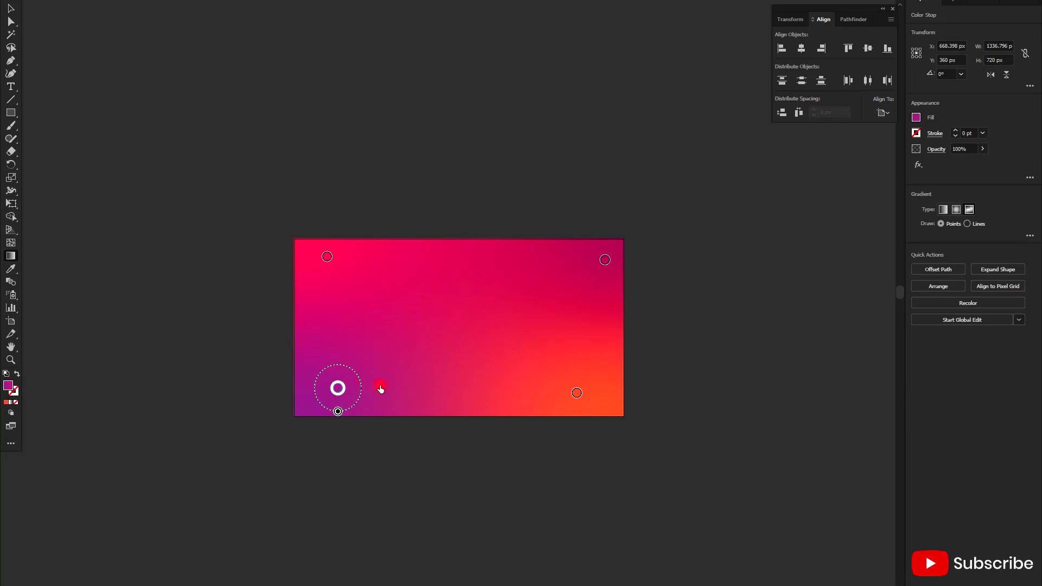
pyautogui.click(576, 393)
pyautogui.moveTo(577, 399); pyautogui.dragTo(474, 358)
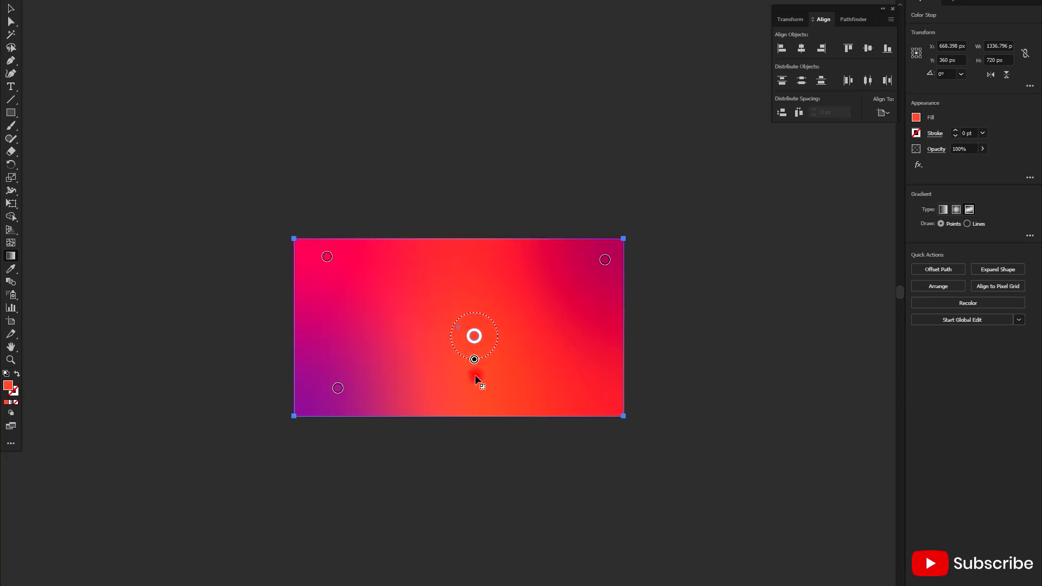
# - Add a red gradient point near the lower right
pyautogui.click(568, 378)
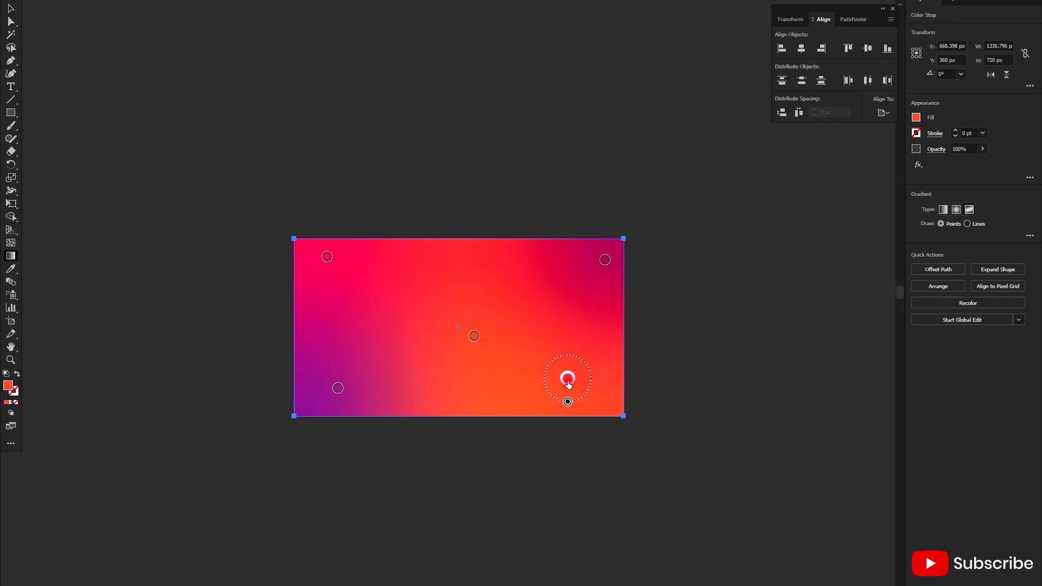
pyautogui.doubleClick(567, 380)
pyautogui.click(518, 417)
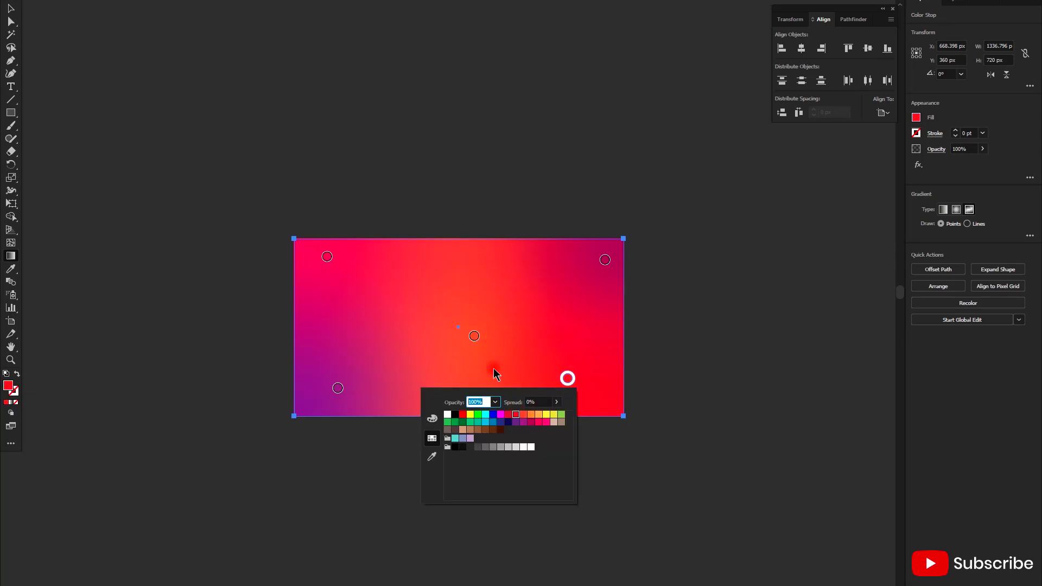
pyautogui.moveTo(472, 334); pyautogui.dragTo(451, 320)
# - Remove the purple point and move the orange point to the lower left
pyautogui.click(337, 388)
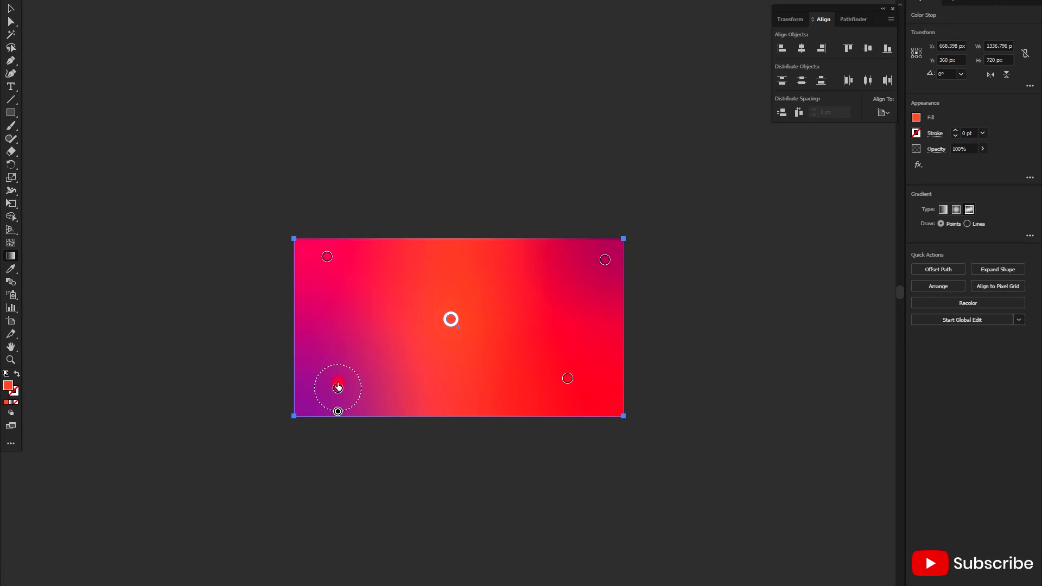
pyautogui.moveTo(336, 388); pyautogui.dragTo(266, 446)
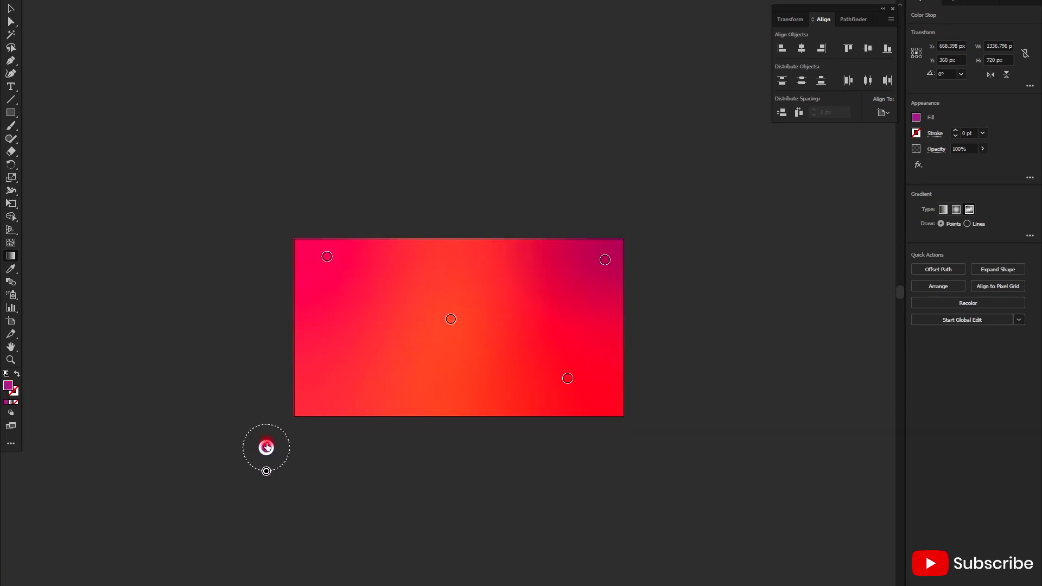
pyautogui.click(450, 319)
pyautogui.moveTo(450, 319)
pyautogui.mouseDown()
pyautogui.moveTo(383, 359)
pyautogui.moveTo(394, 349)
pyautogui.moveTo(428, 386)
pyautogui.moveTo(415, 370)
pyautogui.mouseUp()
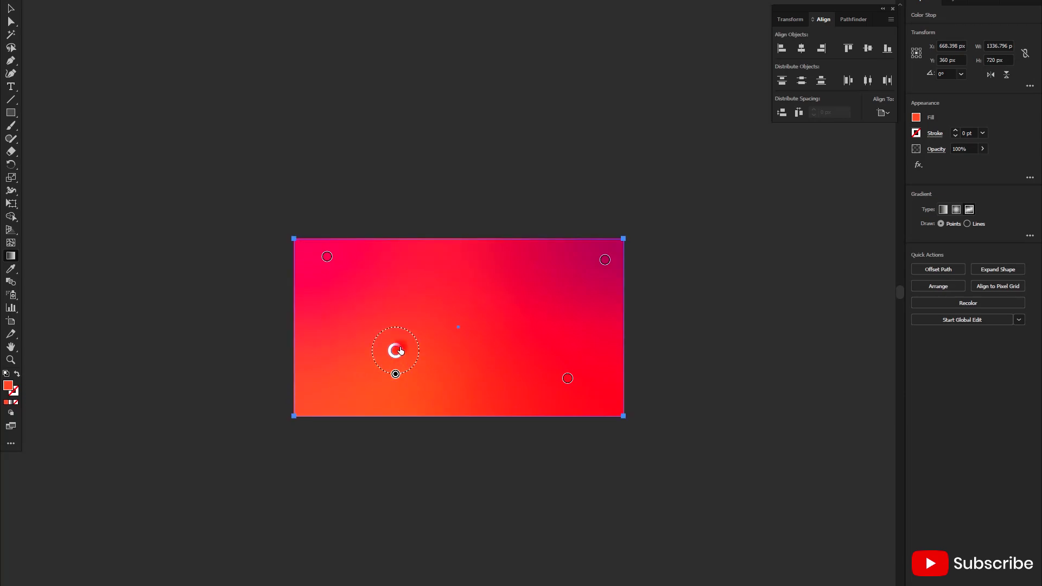
pyautogui.moveTo(396, 350); pyautogui.dragTo(344, 384)
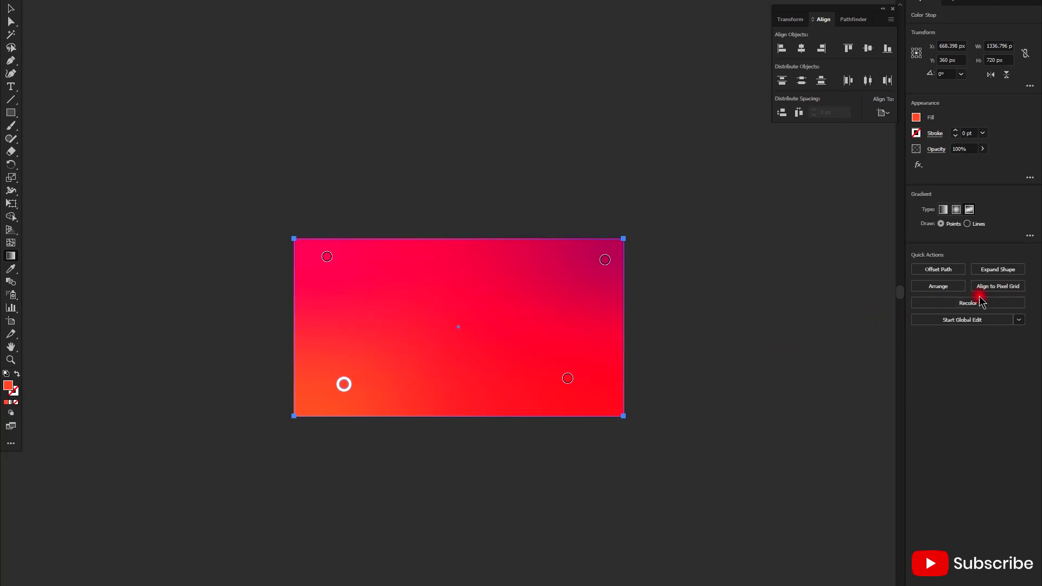
# - Switch the freeform gradient to Lines and draw a line through the lower-left, top-right and lower-right stops
pyautogui.click(969, 224)
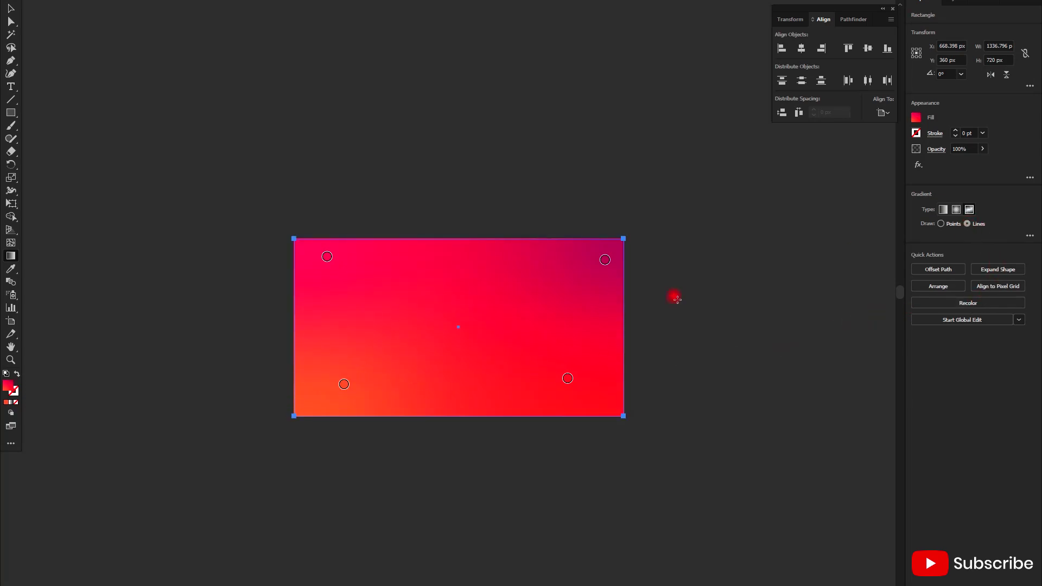
pyautogui.click(344, 384)
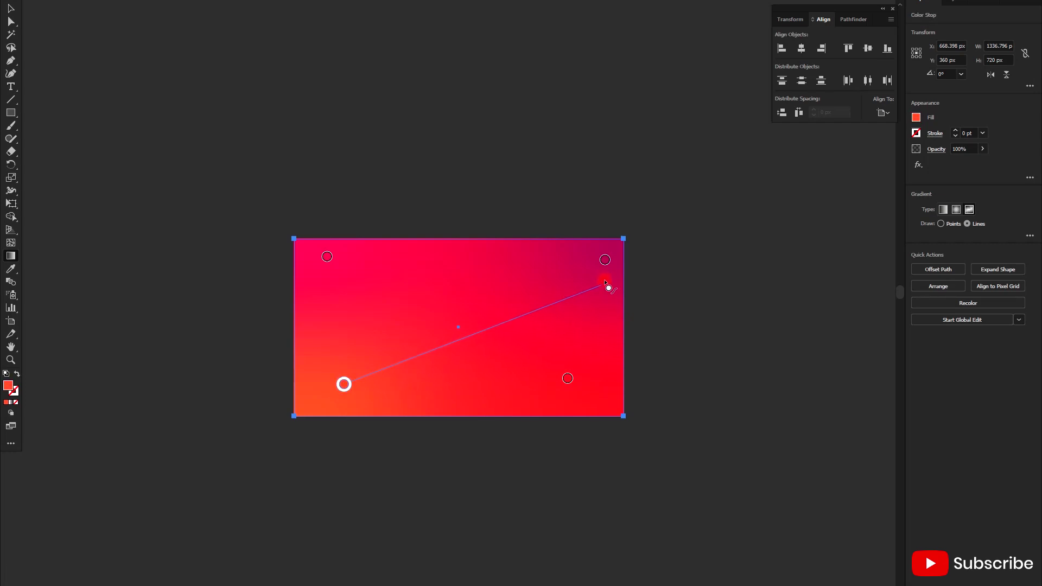
pyautogui.click(604, 259)
pyautogui.click(568, 378)
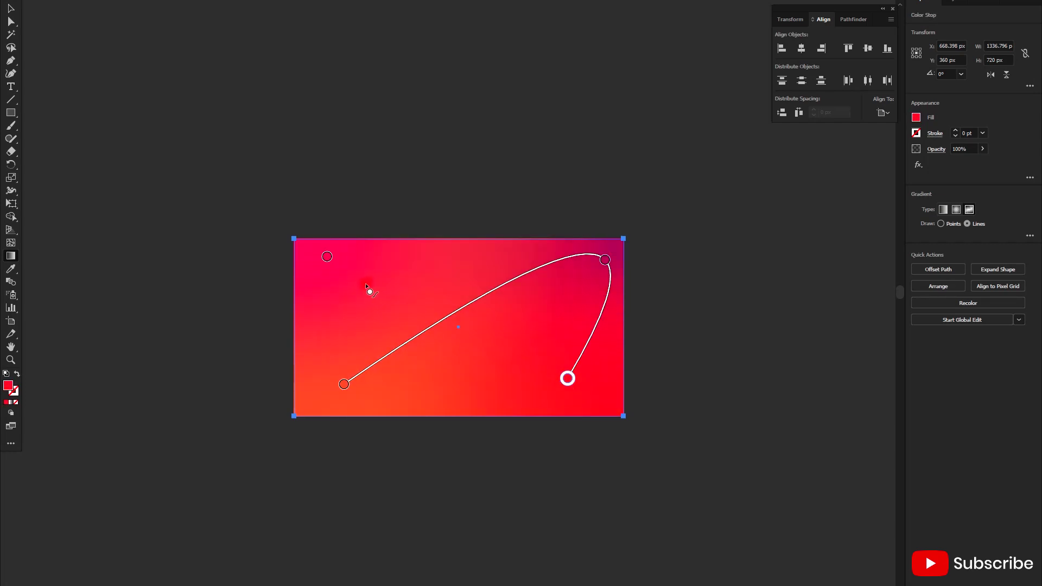
# - Drag the line's ends to the bottom corners and its middle into a central arch
pyautogui.moveTo(568, 378); pyautogui.dragTo(615, 394)
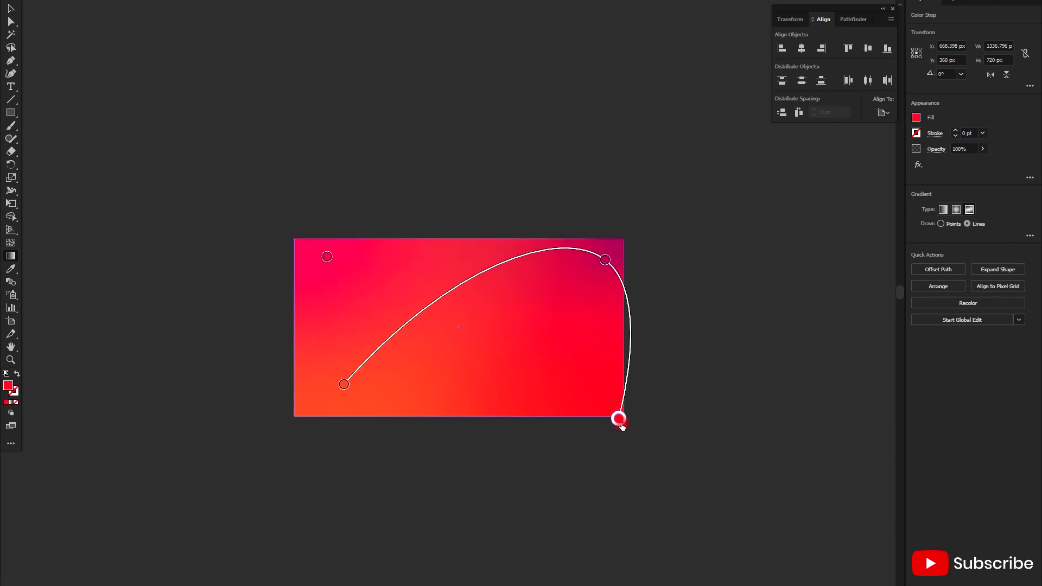
pyautogui.moveTo(605, 259); pyautogui.dragTo(483, 302)
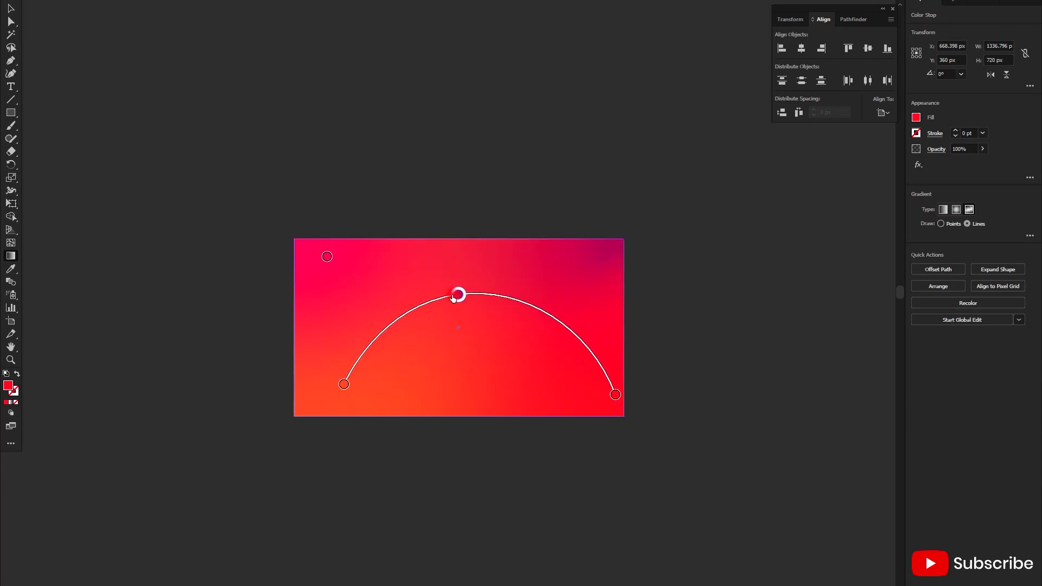
pyautogui.moveTo(343, 385); pyautogui.dragTo(306, 407)
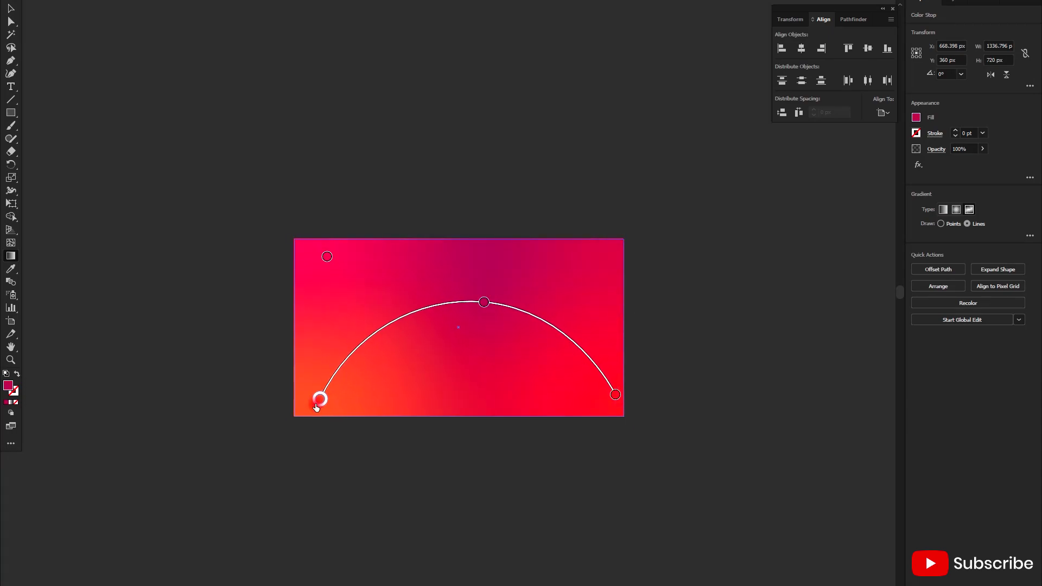
pyautogui.moveTo(487, 307); pyautogui.dragTo(468, 309)
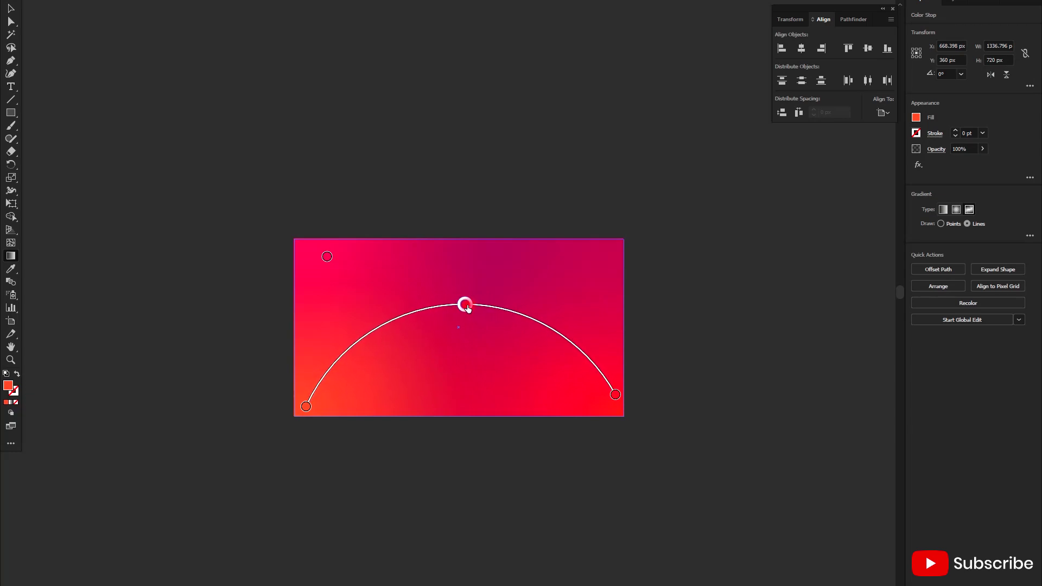
pyautogui.moveTo(615, 395); pyautogui.dragTo(618, 412)
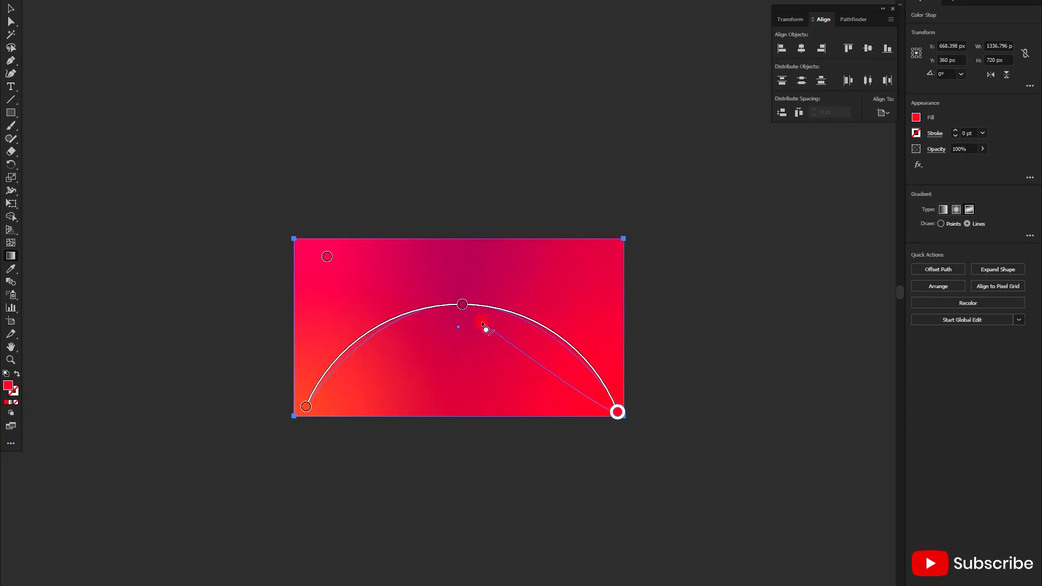
pyautogui.moveTo(463, 305); pyautogui.dragTo(460, 326)
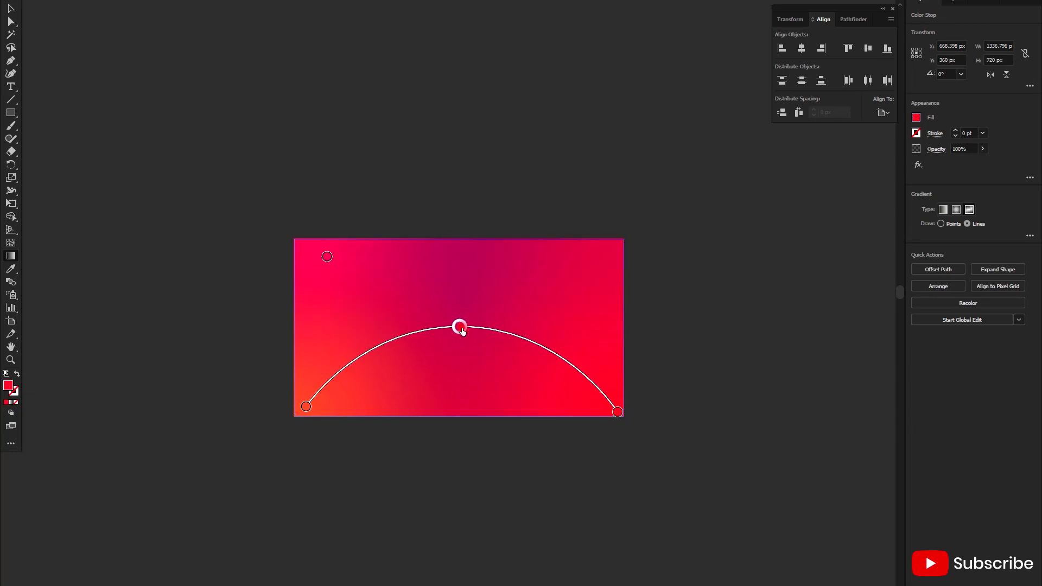
pyautogui.click(327, 257)
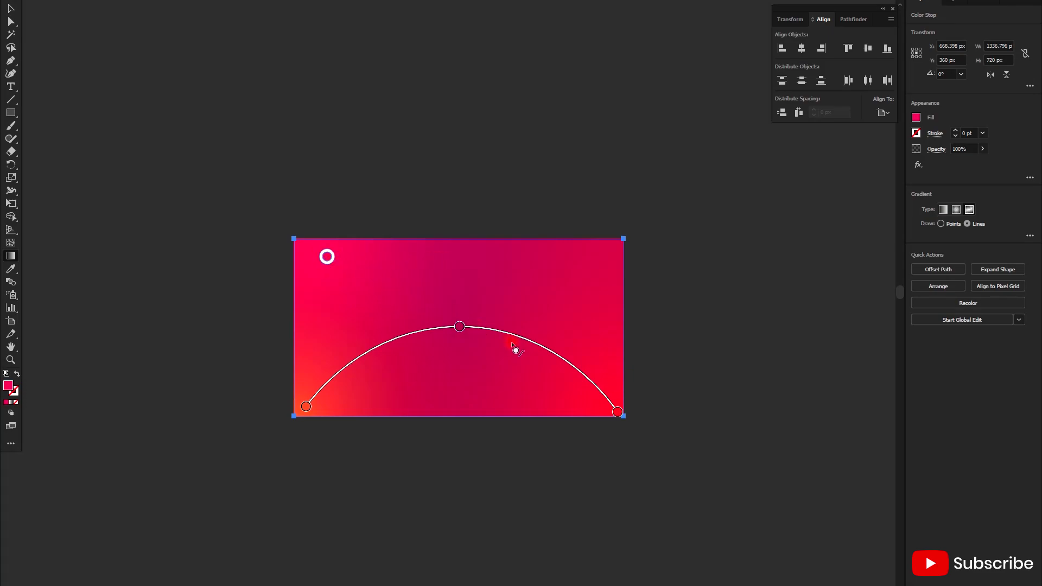
# - In Points mode, color the top gradient point light green and reposition it near the top left
pyautogui.click(942, 224)
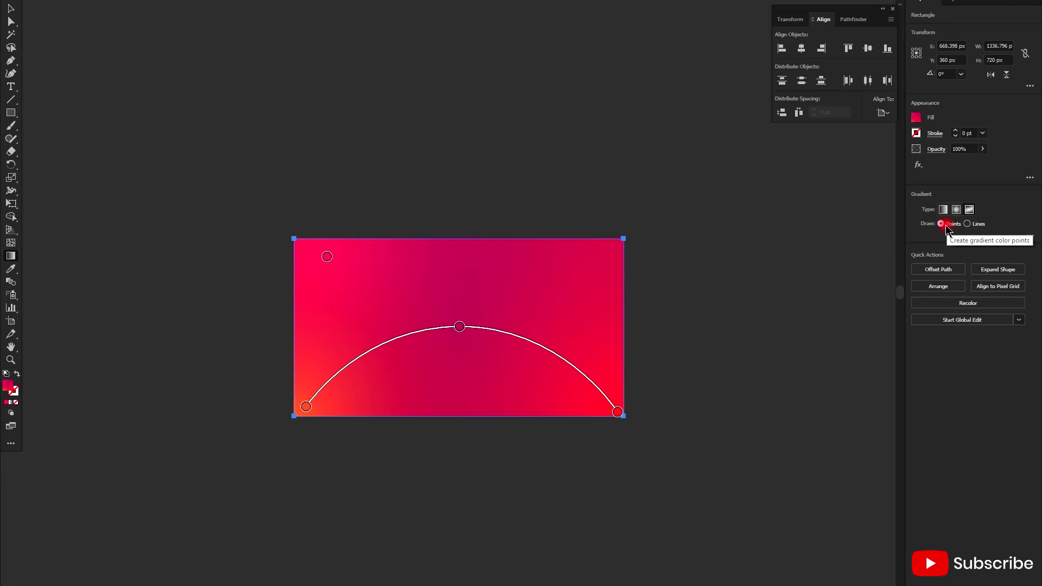
pyautogui.doubleClick(327, 257)
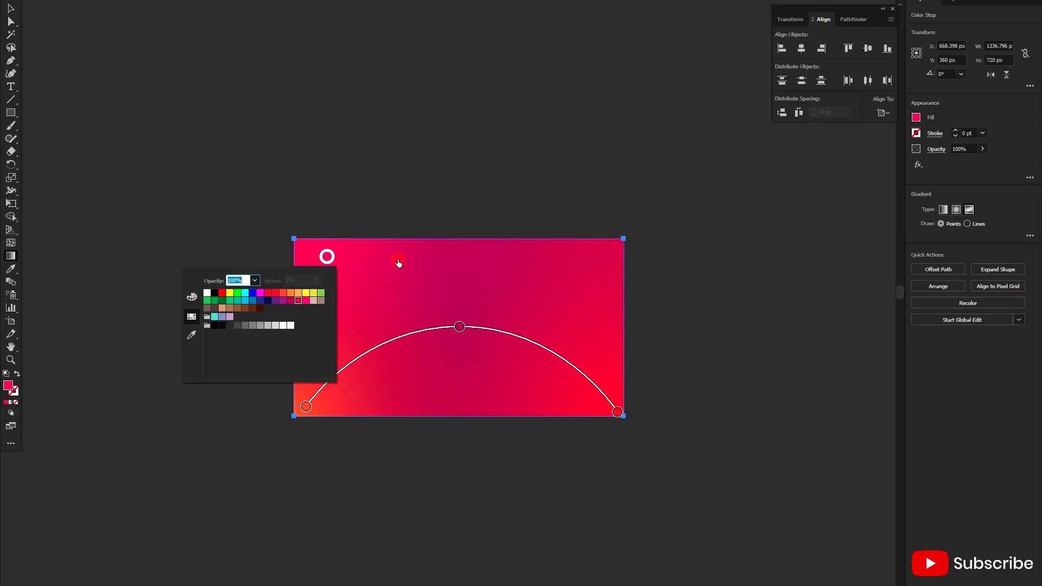
pyautogui.moveTo(327, 257); pyautogui.dragTo(467, 266)
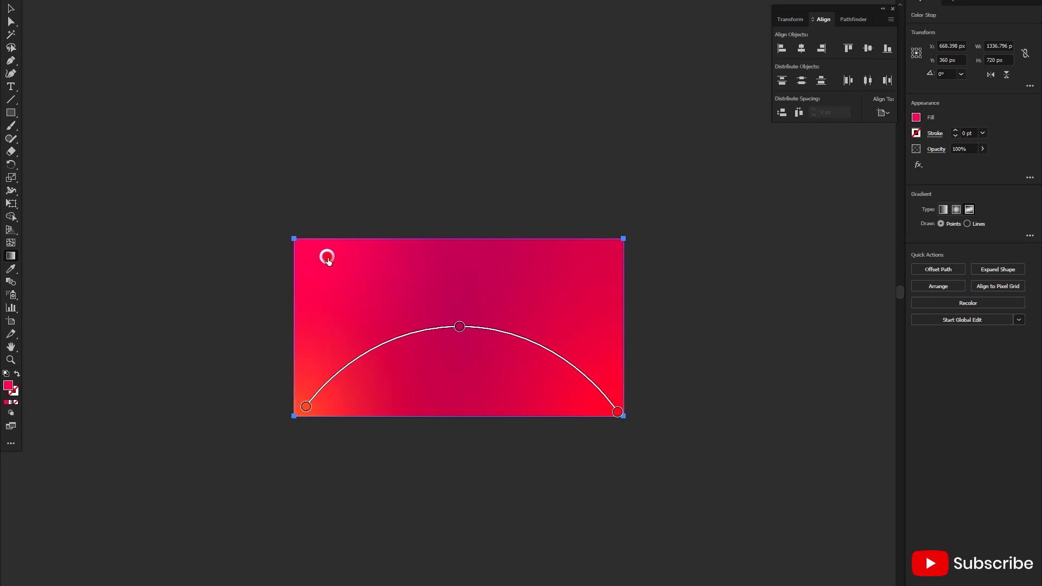
pyautogui.doubleClick(465, 266)
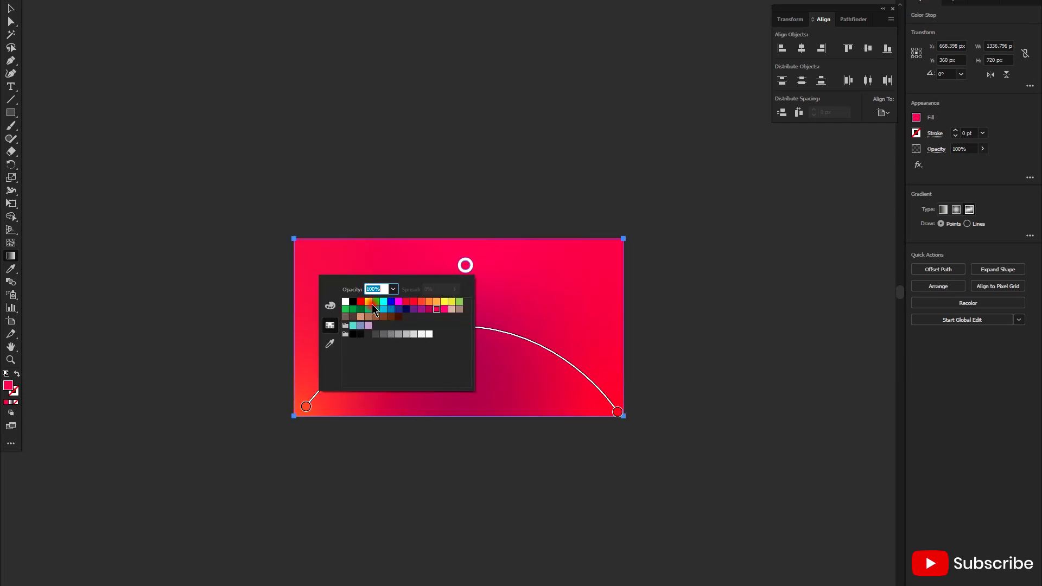
pyautogui.click(375, 301)
pyautogui.moveTo(465, 265)
pyautogui.mouseDown()
pyautogui.moveTo(353, 268)
pyautogui.moveTo(383, 261)
pyautogui.mouseUp()
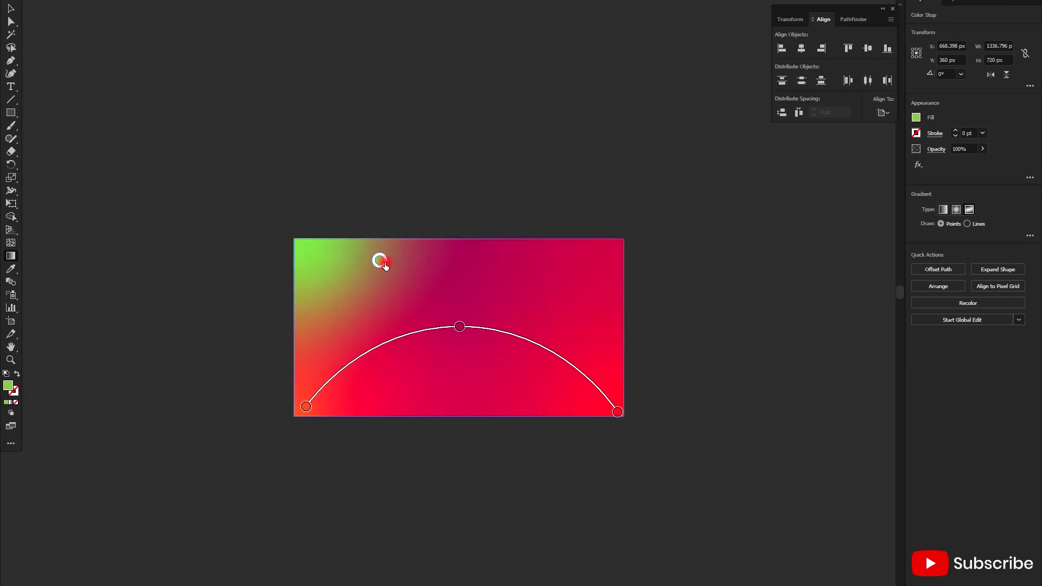
pyautogui.moveTo(460, 326); pyautogui.dragTo(459, 383)
pyautogui.moveTo(383, 261)
pyautogui.mouseDown()
pyautogui.moveTo(462, 311)
pyautogui.moveTo(430, 297)
pyautogui.mouseUp()
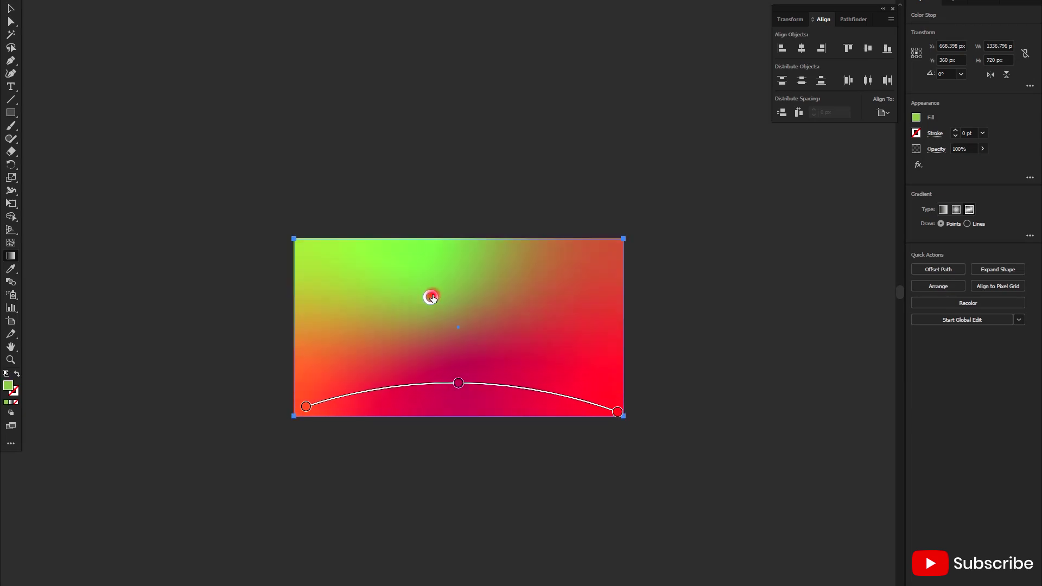
# - Add a dark green point at the upper right and raise the arch's middle point
pyautogui.click(556, 296)
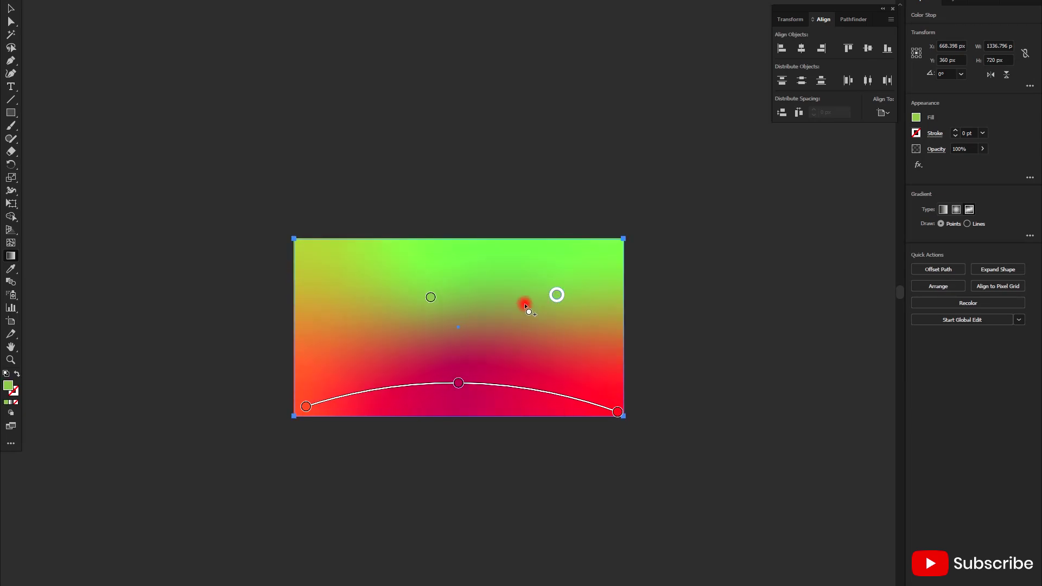
pyautogui.doubleClick(559, 295)
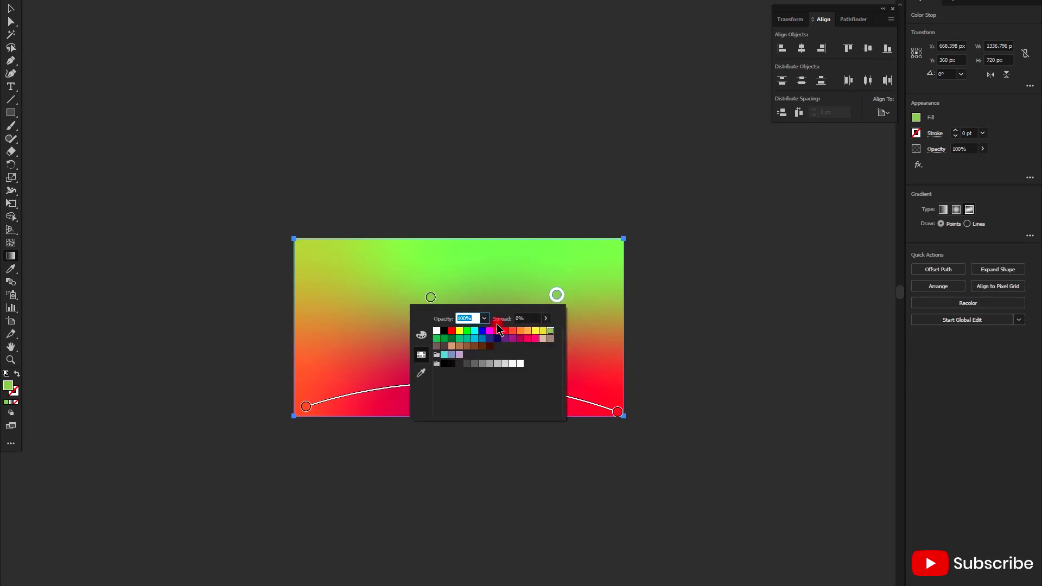
pyautogui.click(468, 331)
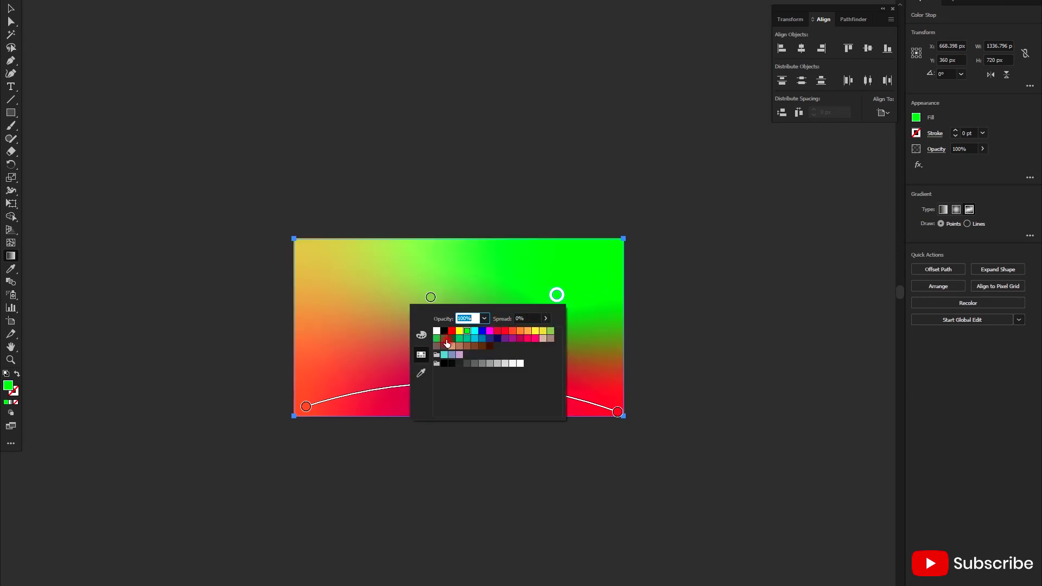
pyautogui.click(445, 339)
pyautogui.moveTo(430, 297); pyautogui.dragTo(341, 282)
pyautogui.moveTo(557, 295); pyautogui.dragTo(583, 295)
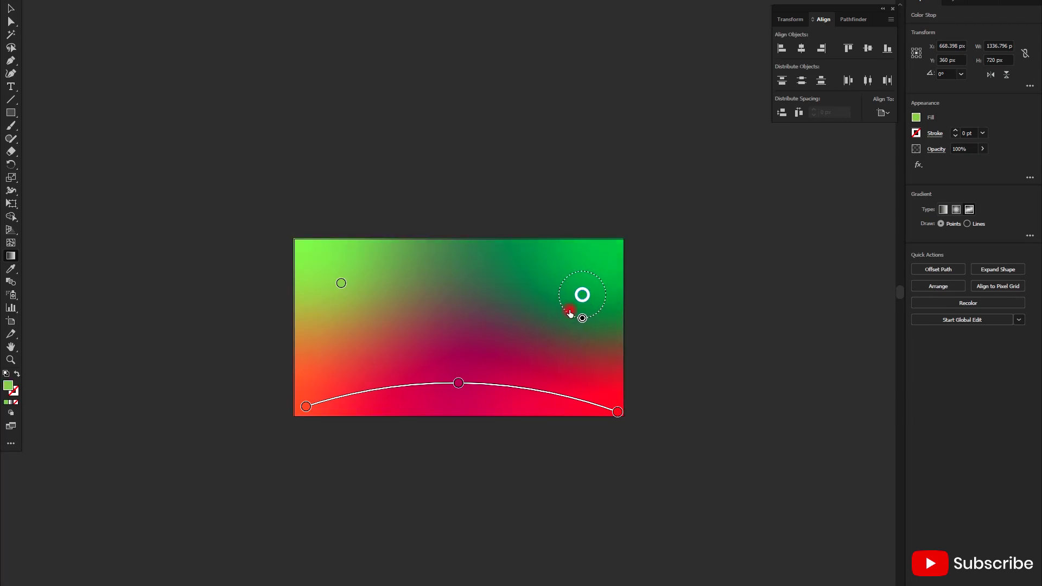
pyautogui.moveTo(459, 383)
pyautogui.mouseDown()
pyautogui.moveTo(403, 382)
pyautogui.moveTo(460, 339)
pyautogui.mouseUp()
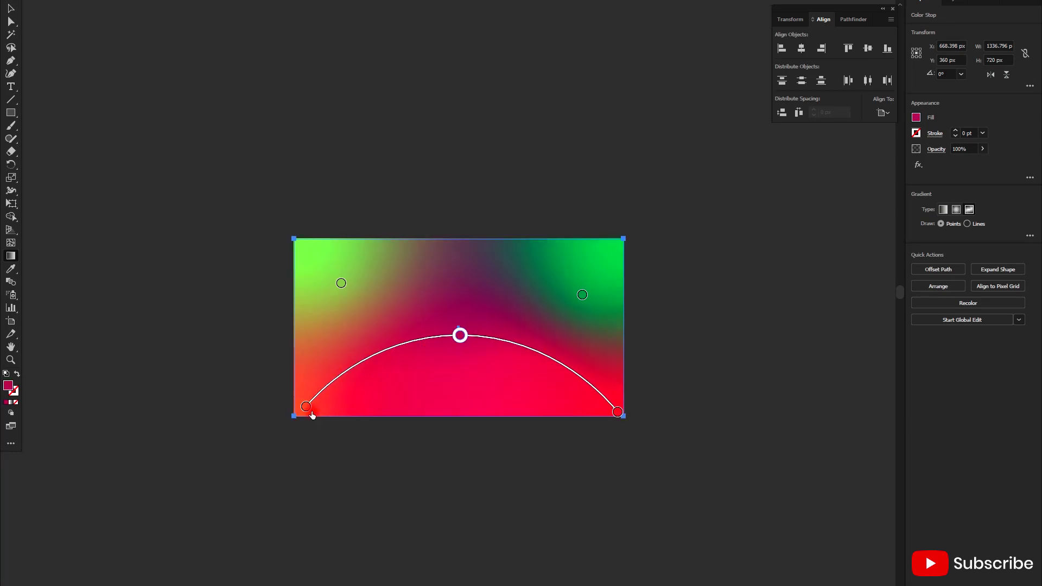
# - Replace the bottom-left gradient point with a new one and lower the middle point
pyautogui.moveTo(307, 411); pyautogui.dragTo(324, 432)
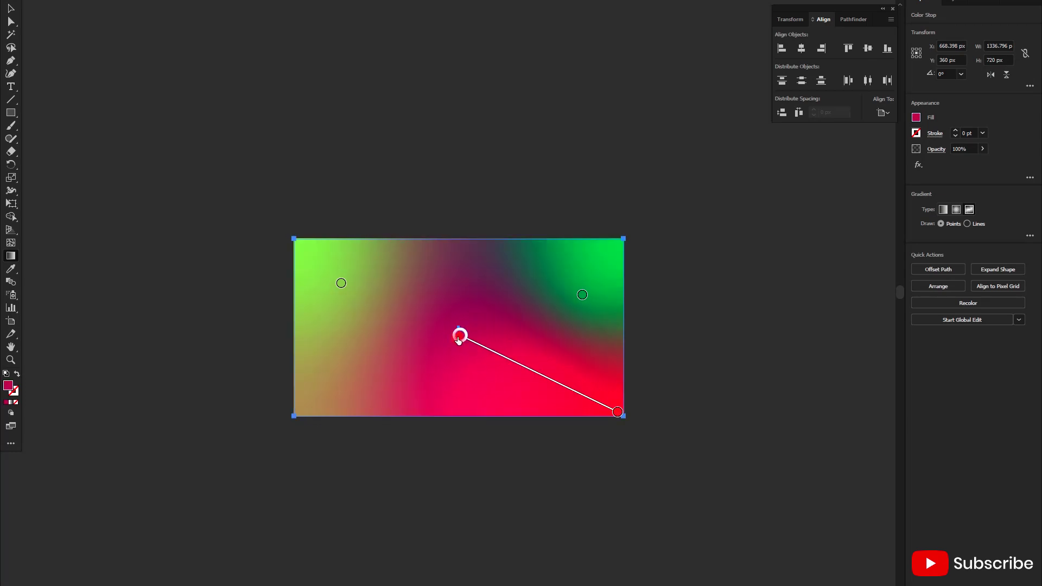
pyautogui.moveTo(460, 335)
pyautogui.mouseDown()
pyautogui.moveTo(414, 363)
pyautogui.moveTo(444, 369)
pyautogui.mouseUp()
pyautogui.click(305, 402)
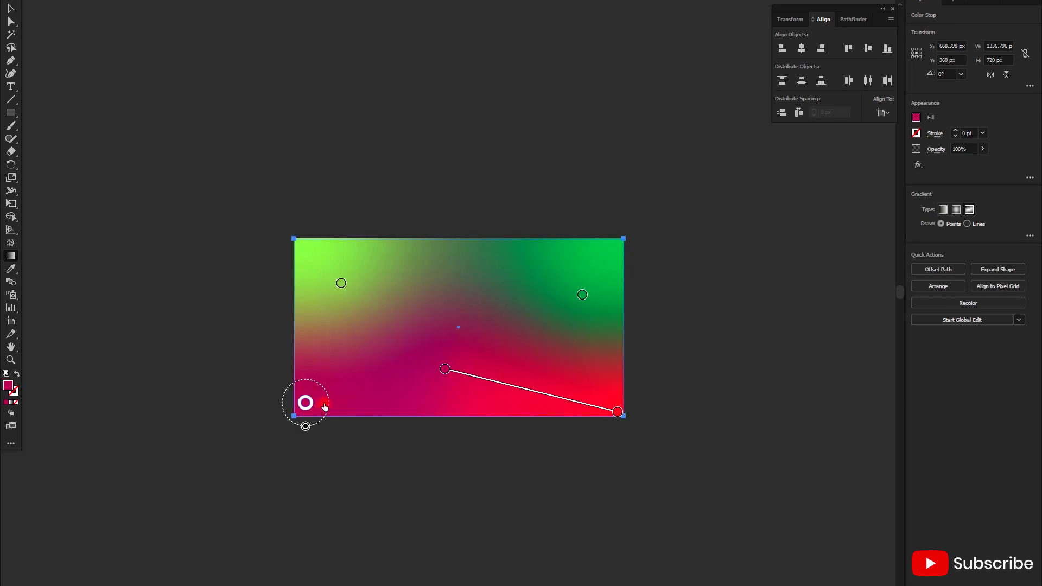
pyautogui.click(445, 369)
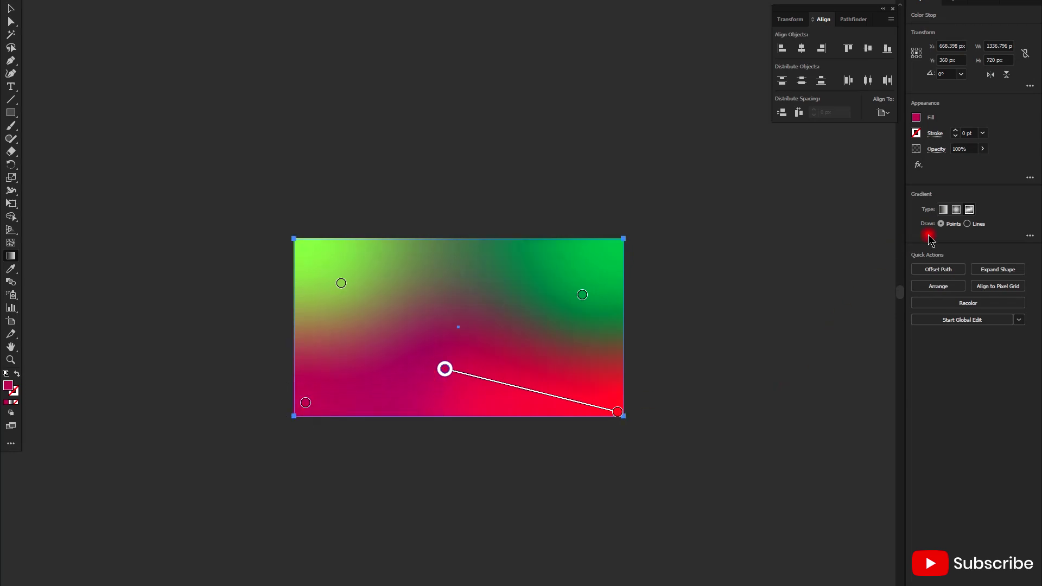
# - Try a curved gradient line along the bottom, then undo it with Ctrl+Z
pyautogui.click(967, 223)
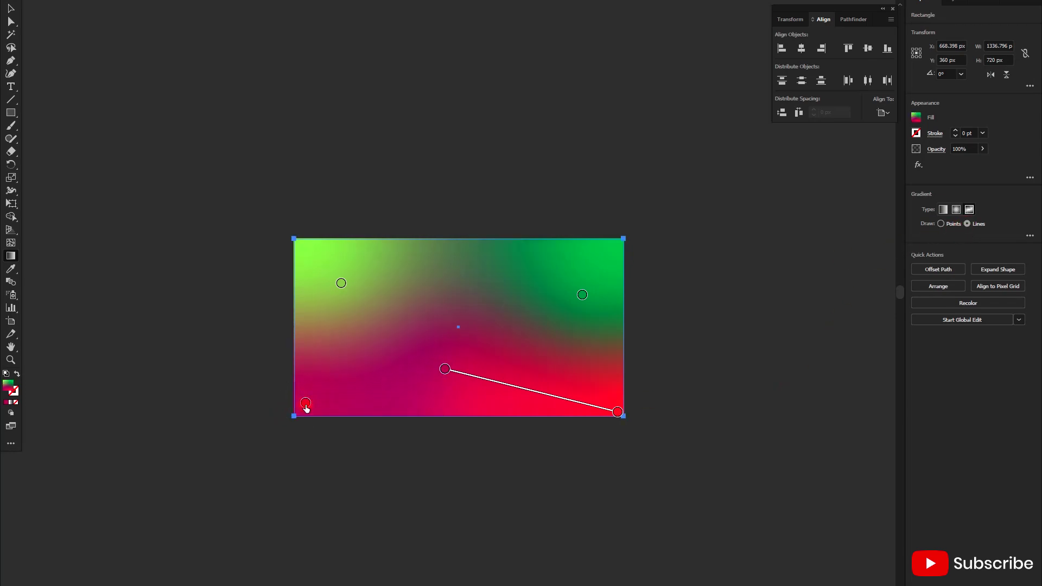
pyautogui.click(306, 404)
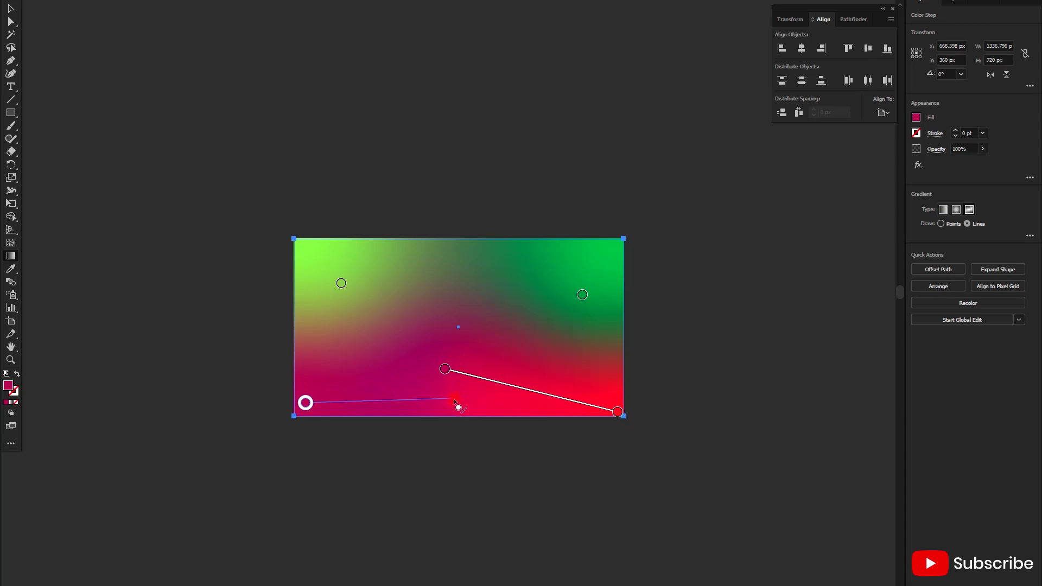
pyautogui.click(445, 370)
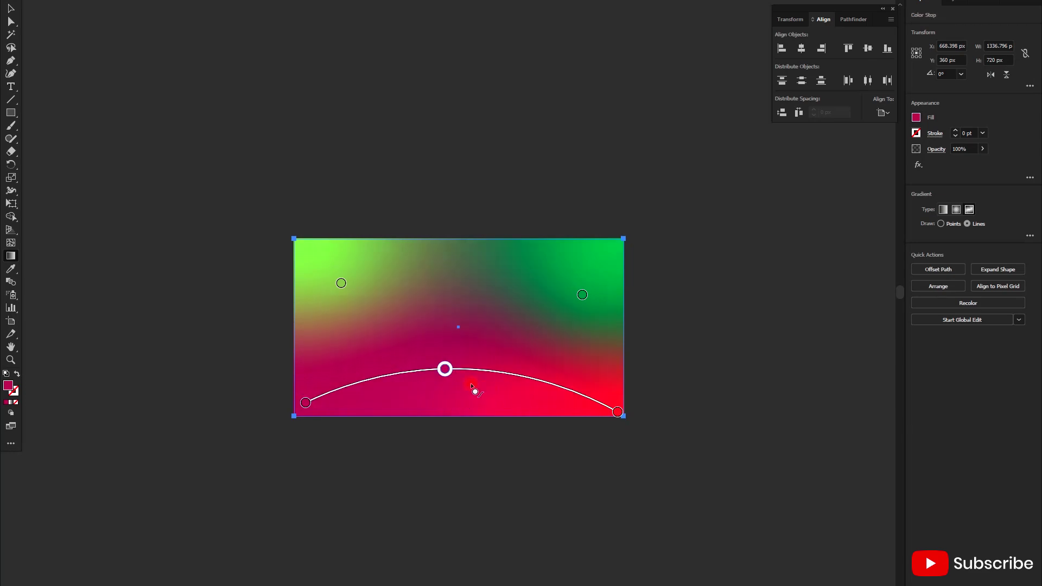
pyautogui.moveTo(445, 369); pyautogui.dragTo(468, 387)
pyautogui.click(469, 388)
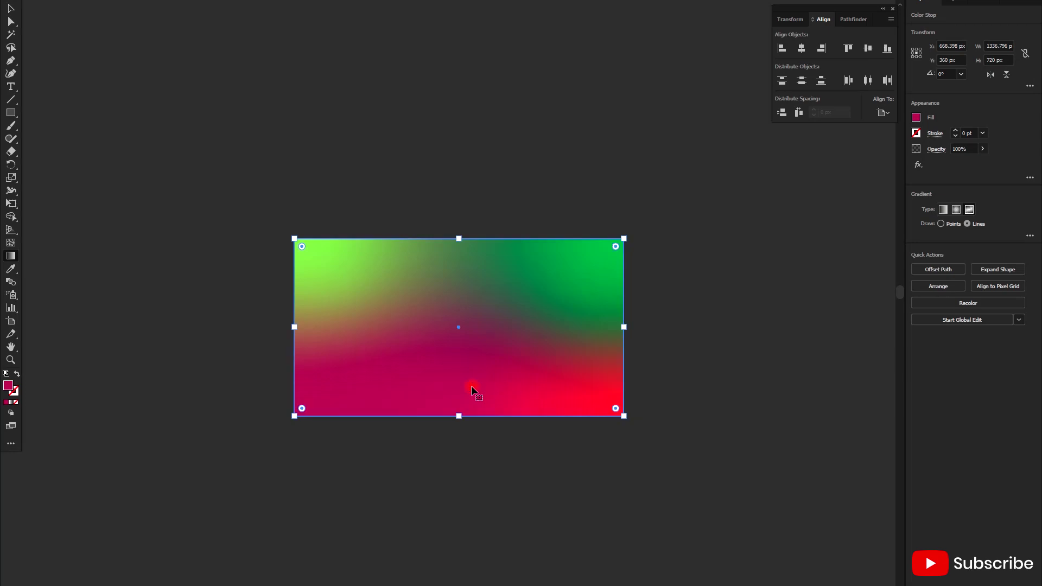
pyautogui.hotkey('ctrl', 'z')
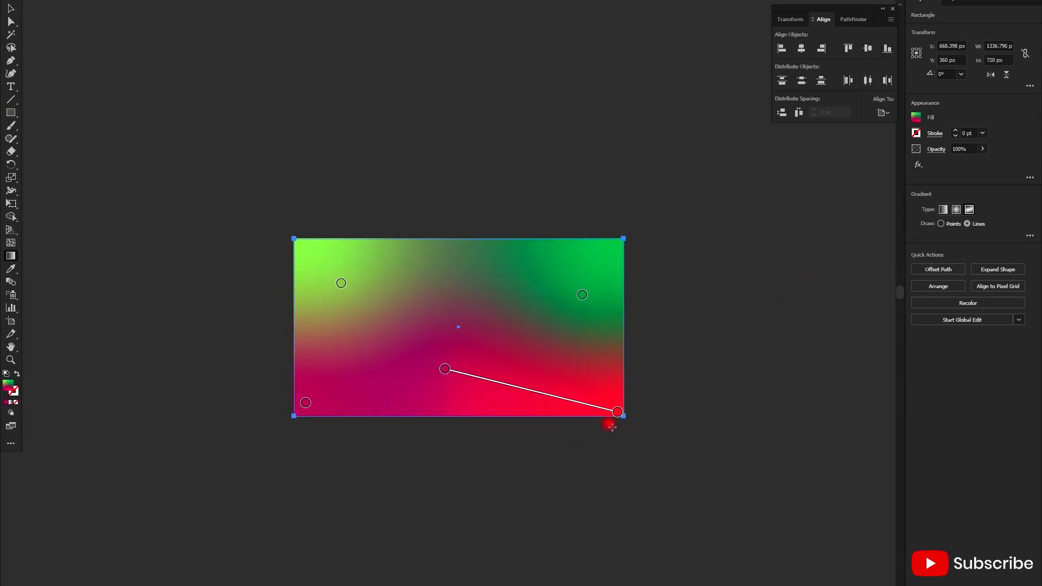
# - Delete the red bottom-right and pink middle stops, leaving pink on the left and green on the right
pyautogui.click(618, 414)
pyautogui.moveTo(617, 415); pyautogui.dragTo(605, 565)
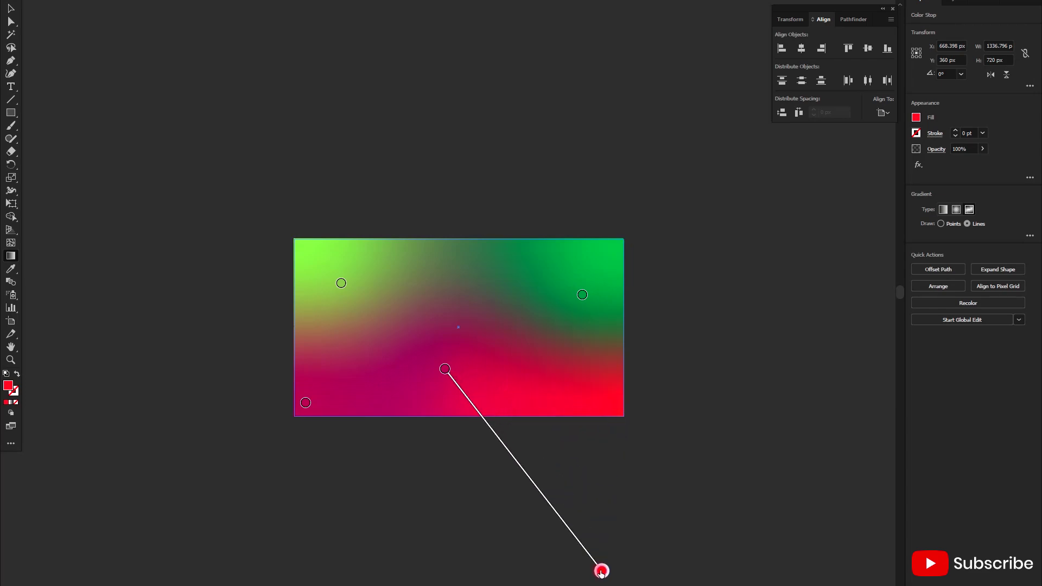
pyautogui.click(445, 368)
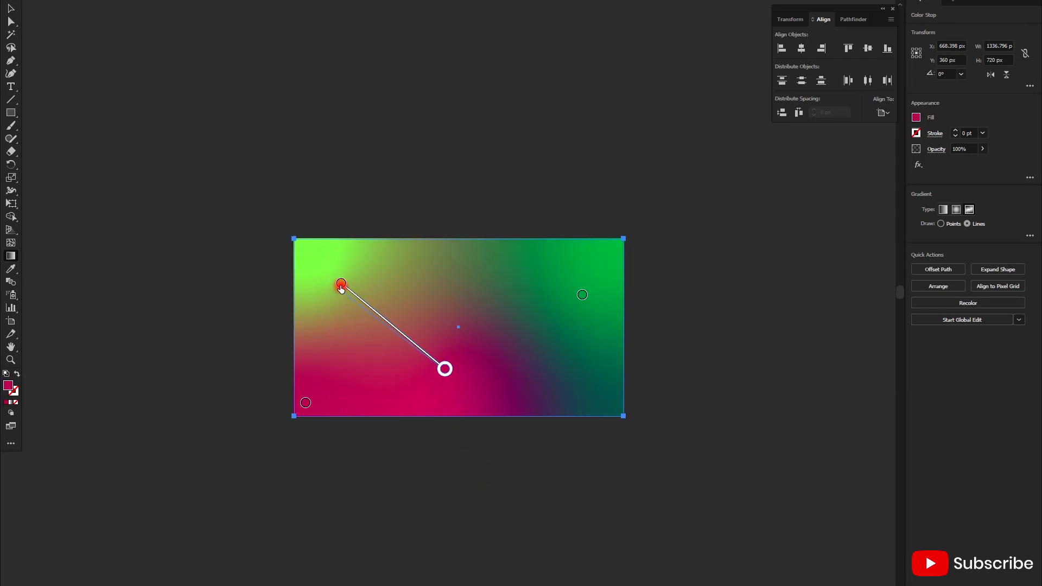
pyautogui.moveTo(341, 283)
pyautogui.mouseDown()
pyautogui.moveTo(390, 342)
pyautogui.moveTo(476, 521)
pyautogui.mouseUp()
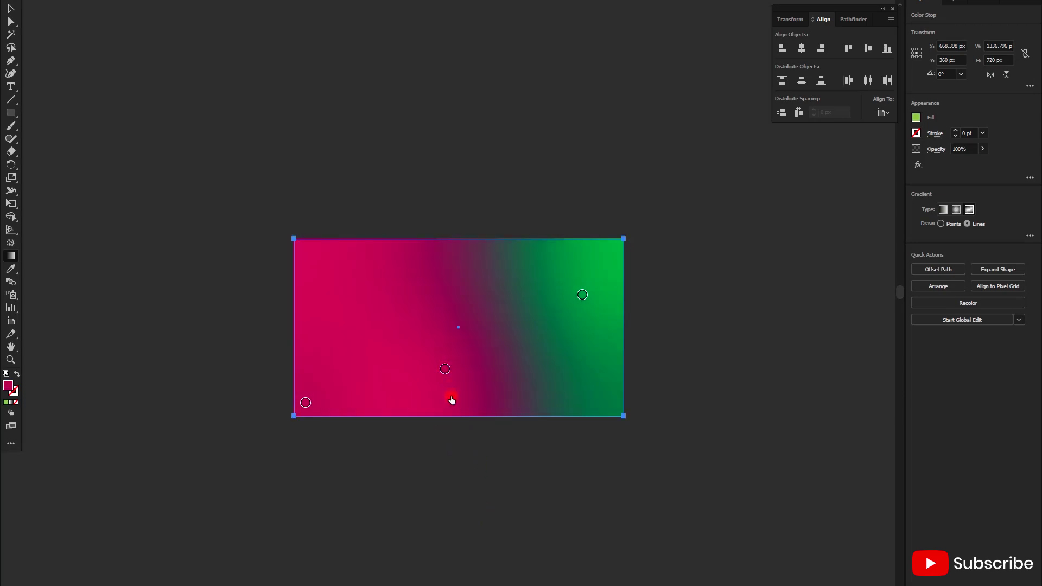
pyautogui.moveTo(448, 373); pyautogui.dragTo(482, 535)
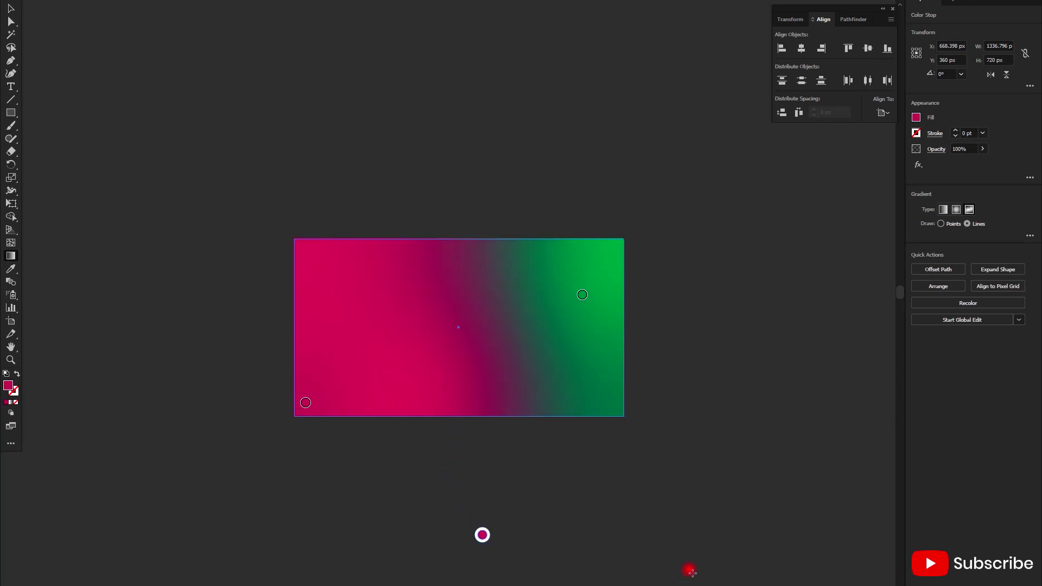
pyautogui.moveTo(305, 403); pyautogui.dragTo(338, 370)
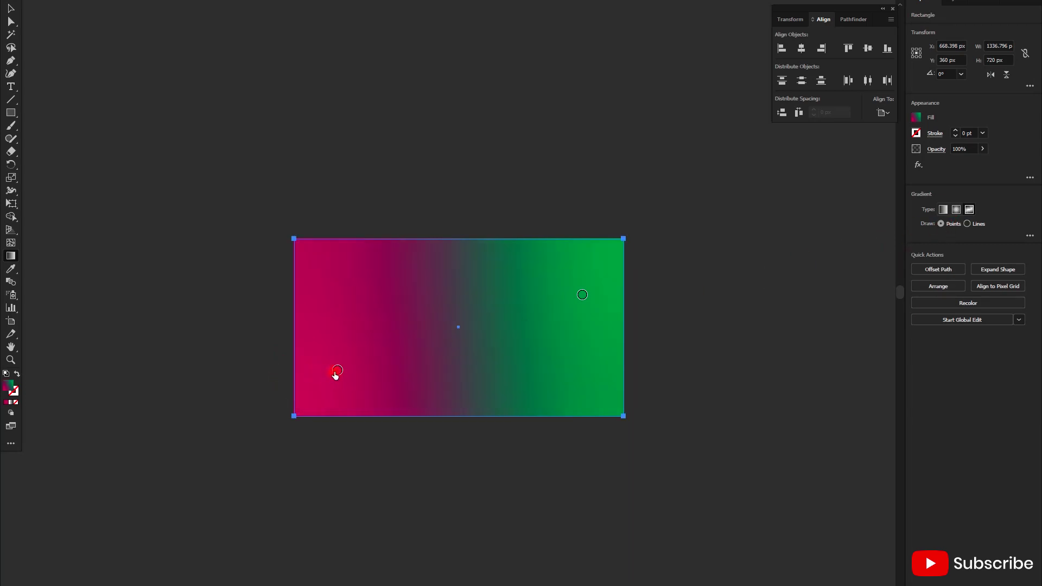
# - Add a red gradient stop near the top centre
pyautogui.moveTo(402, 329); pyautogui.dragTo(397, 324)
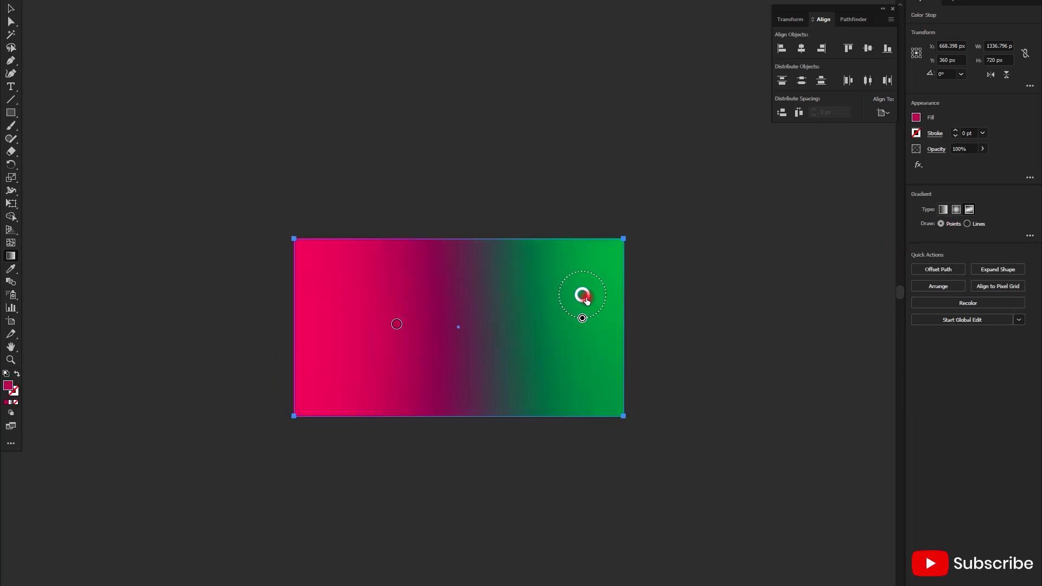
pyautogui.moveTo(582, 295)
pyautogui.mouseDown()
pyautogui.moveTo(570, 347)
pyautogui.moveTo(560, 334)
pyautogui.mouseUp()
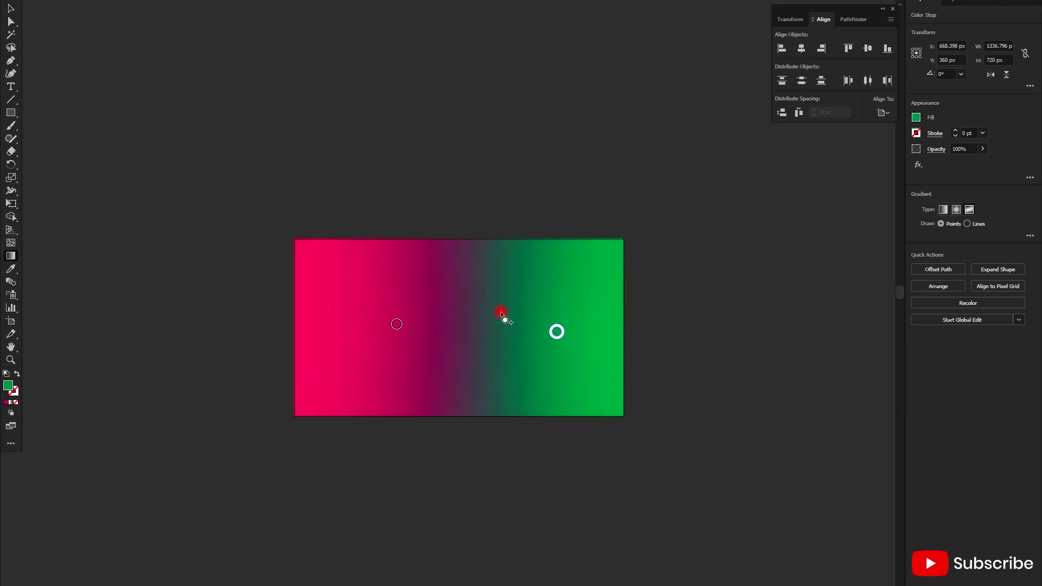
pyautogui.click(468, 279)
pyautogui.doubleClick(468, 280)
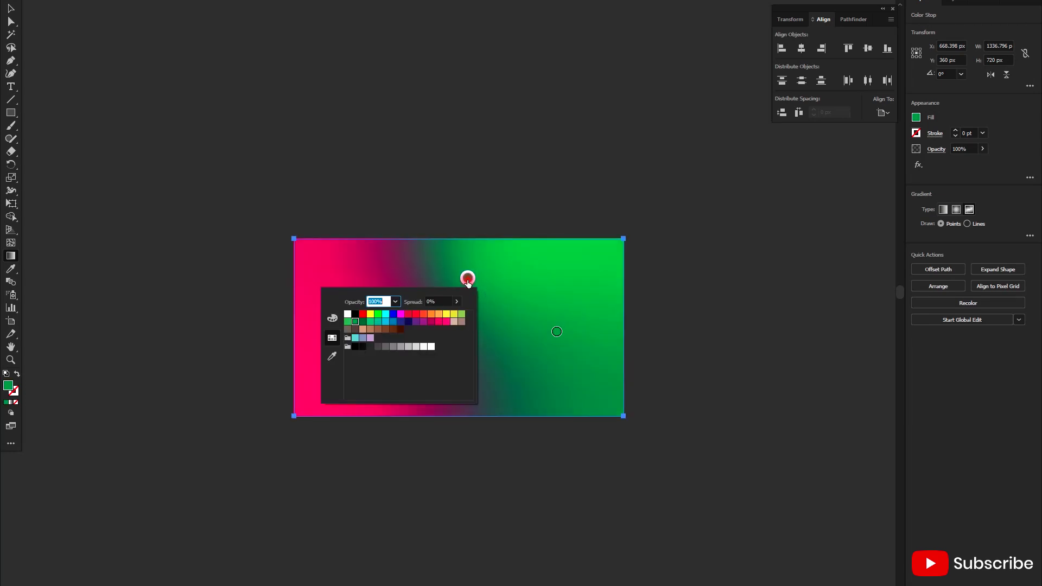
pyautogui.click(421, 316)
pyautogui.click(413, 289)
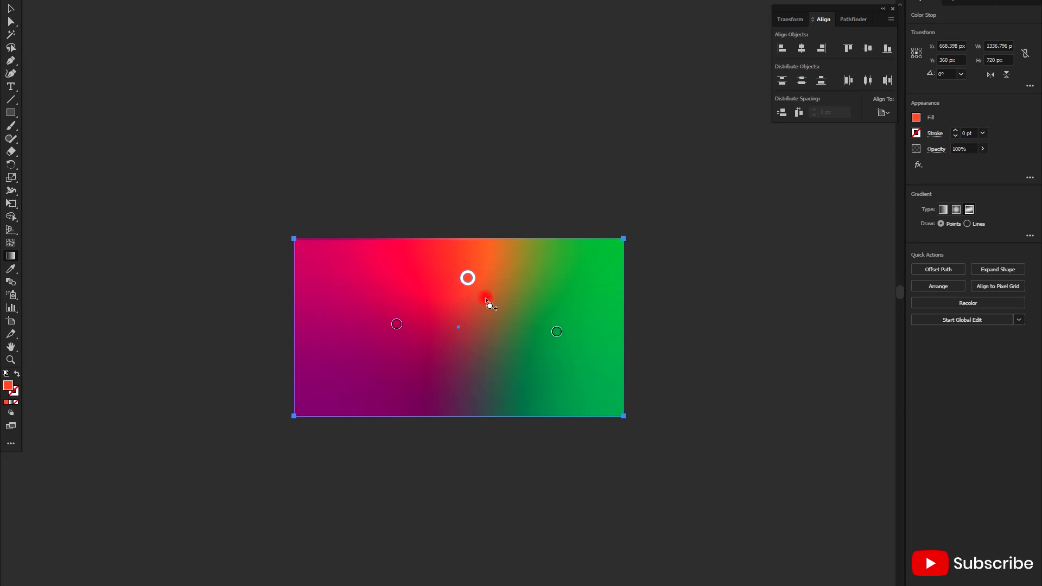
pyautogui.moveTo(477, 286); pyautogui.dragTo(496, 296)
# - Delete the green stop and arrange magenta at upper left and red at right
pyautogui.moveTo(396, 325); pyautogui.dragTo(383, 357)
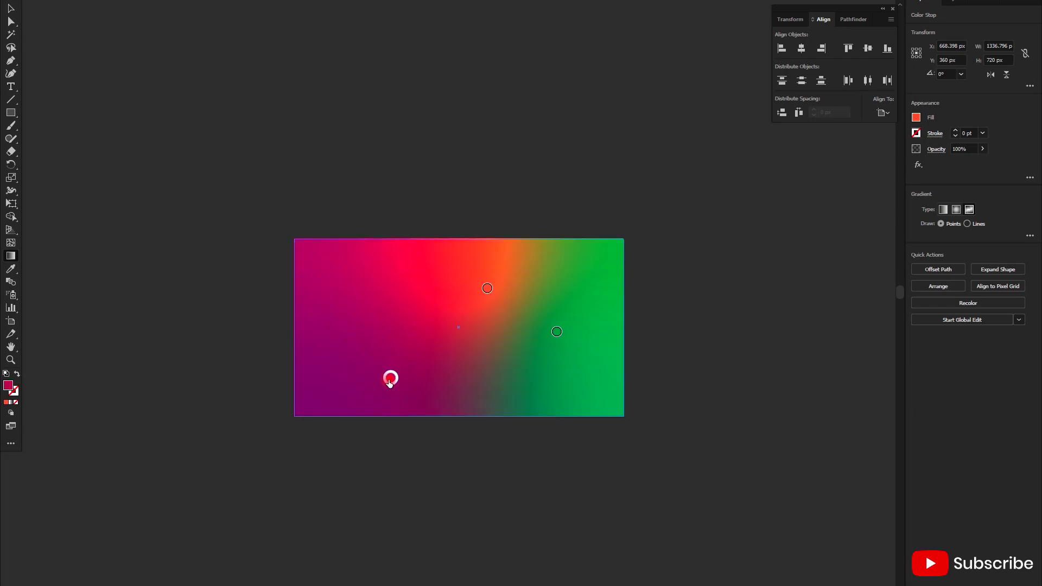
pyautogui.moveTo(557, 332); pyautogui.dragTo(731, 494)
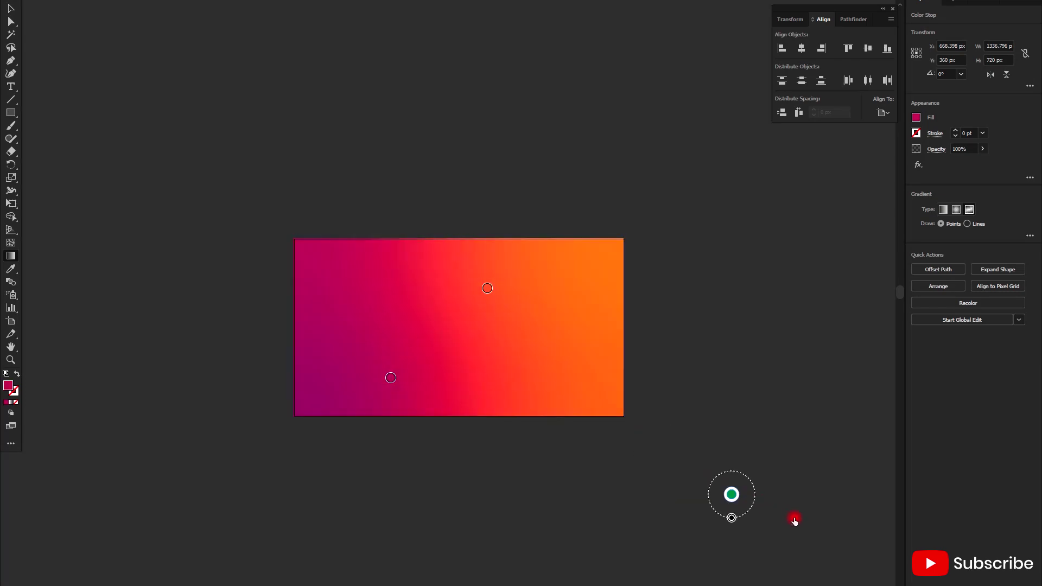
pyautogui.moveTo(488, 288); pyautogui.dragTo(569, 313)
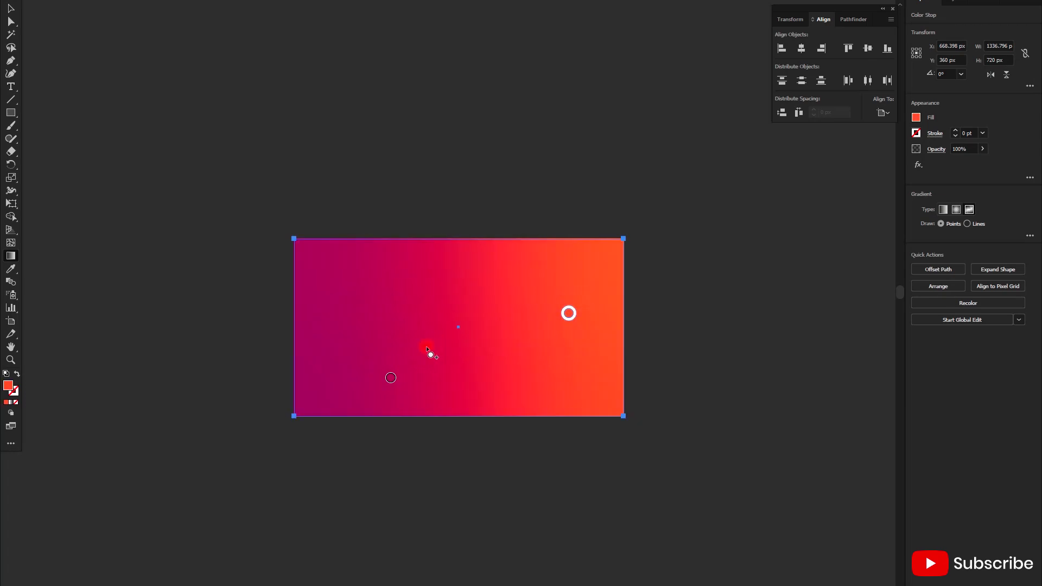
pyautogui.moveTo(390, 377); pyautogui.dragTo(367, 359)
pyautogui.moveTo(356, 312); pyautogui.dragTo(355, 304)
pyautogui.moveTo(568, 313); pyautogui.dragTo(568, 294)
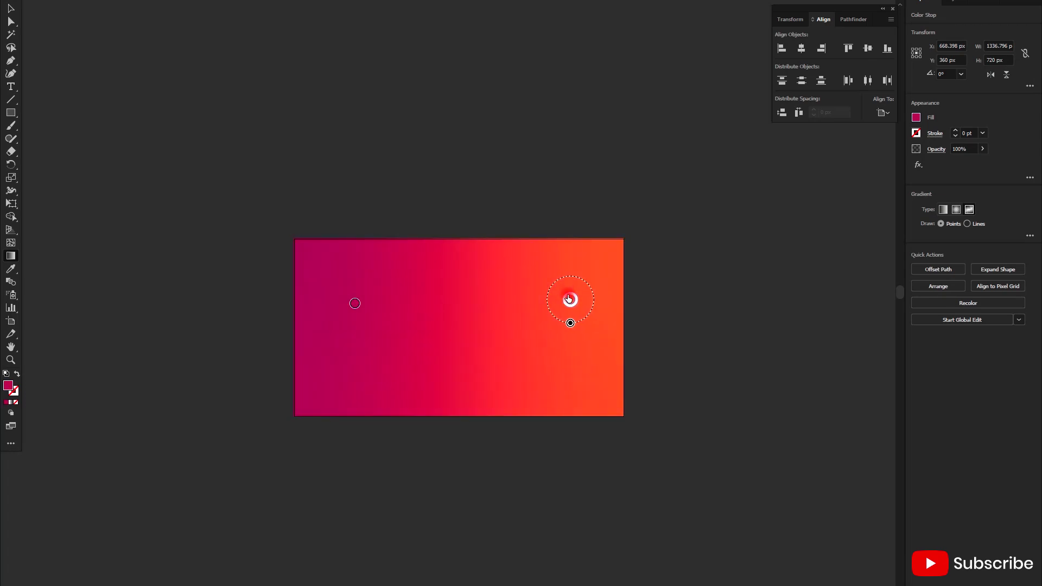
# - Select the gradient rectangle with the Selection tool
pyautogui.press('v')
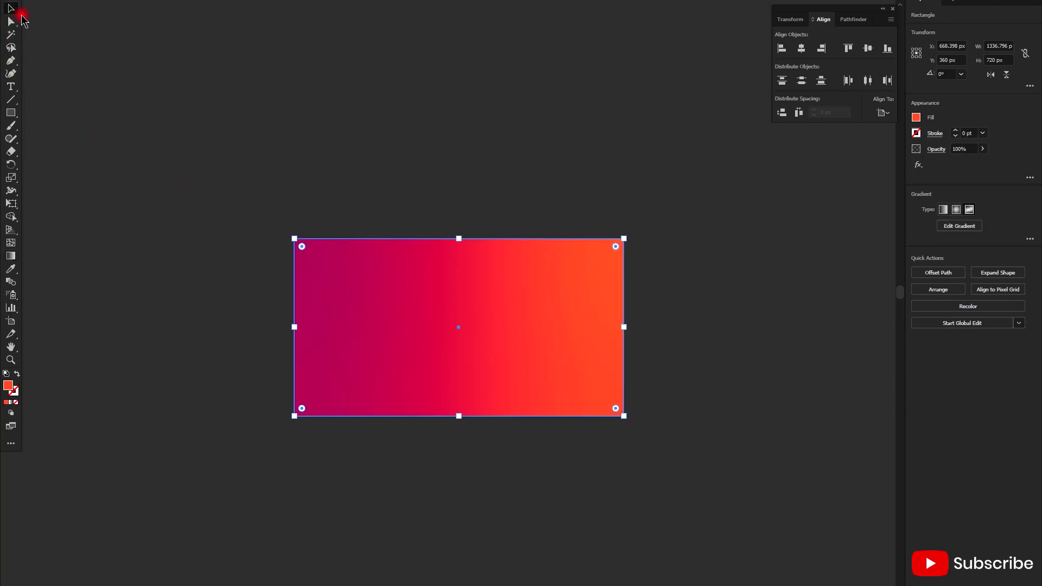
pyautogui.click(508, 122)
pyautogui.scroll(-2, 531, 347)
pyautogui.click(525, 289)
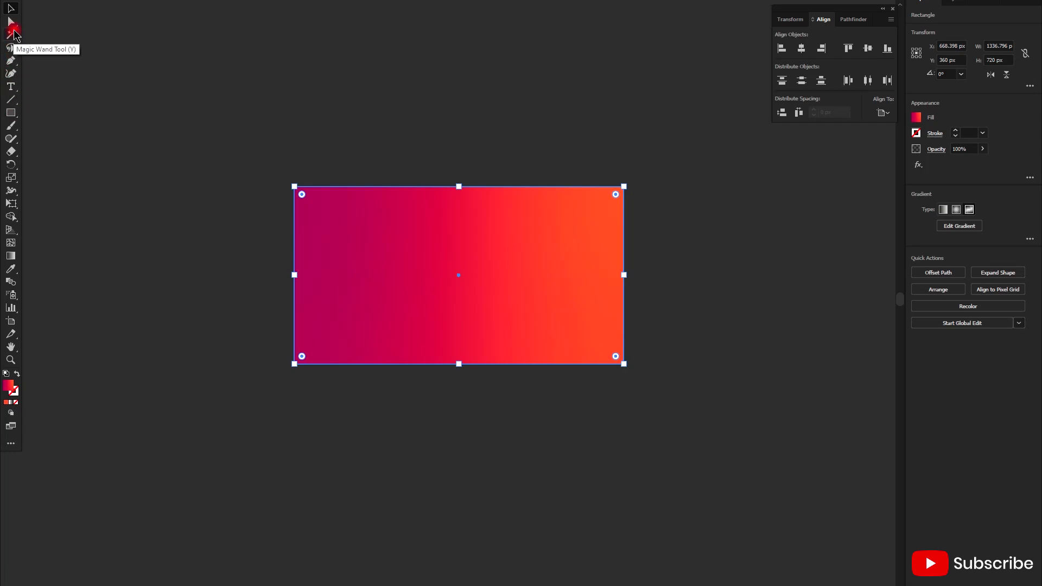
# - Draw a closed curved white wave shape with the Curvature tool
pyautogui.click(10, 60)
pyautogui.click(352, 225)
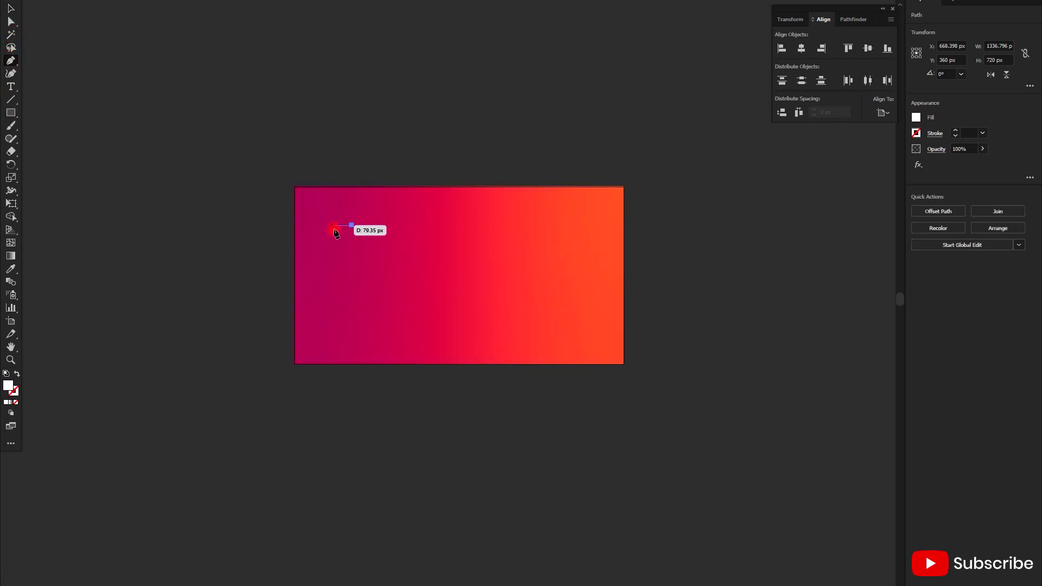
pyautogui.moveTo(430, 234); pyautogui.dragTo(466, 291)
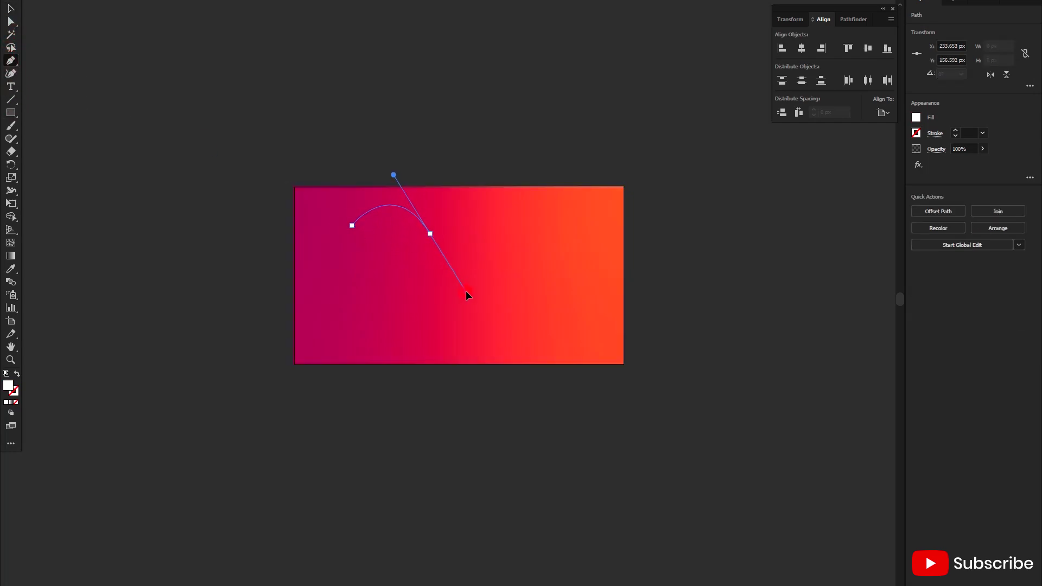
pyautogui.click(396, 276)
pyautogui.moveTo(407, 306)
pyautogui.mouseDown()
pyautogui.moveTo(376, 324)
pyautogui.moveTo(364, 298)
pyautogui.mouseUp()
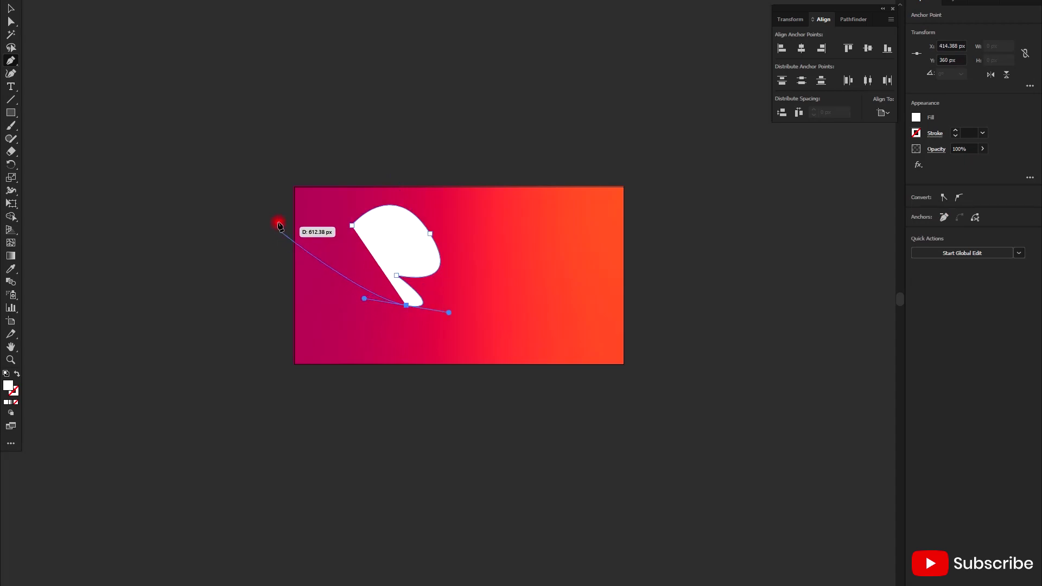
pyautogui.moveTo(315, 248); pyautogui.dragTo(353, 203)
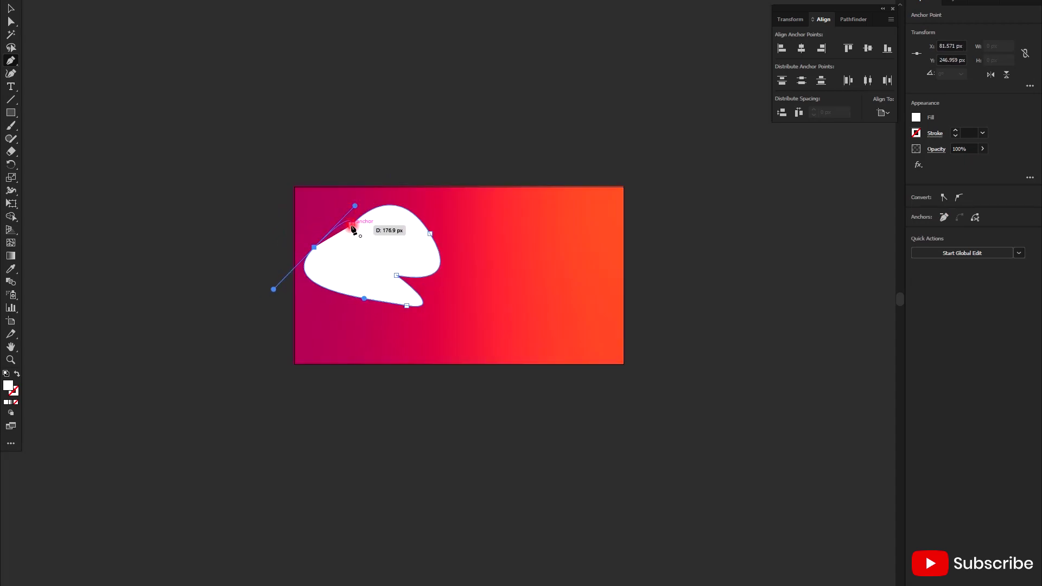
pyautogui.click(353, 226)
# - Reshape the white shape's anchors into an S-curved blob
pyautogui.scroll(1, 400, 252)
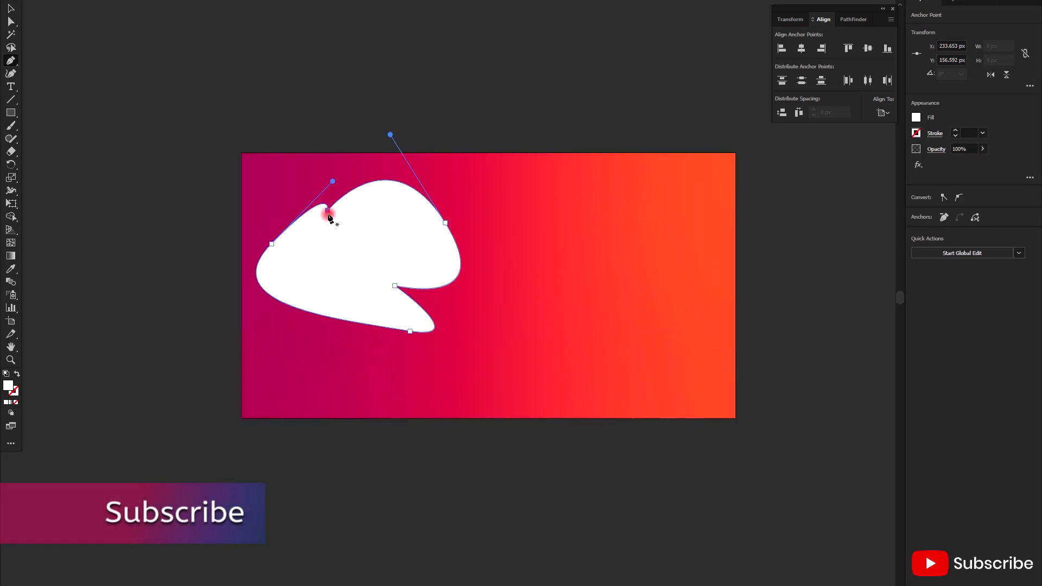
pyautogui.moveTo(327, 210)
pyautogui.mouseDown()
pyautogui.moveTo(323, 183)
pyautogui.moveTo(294, 170)
pyautogui.mouseUp()
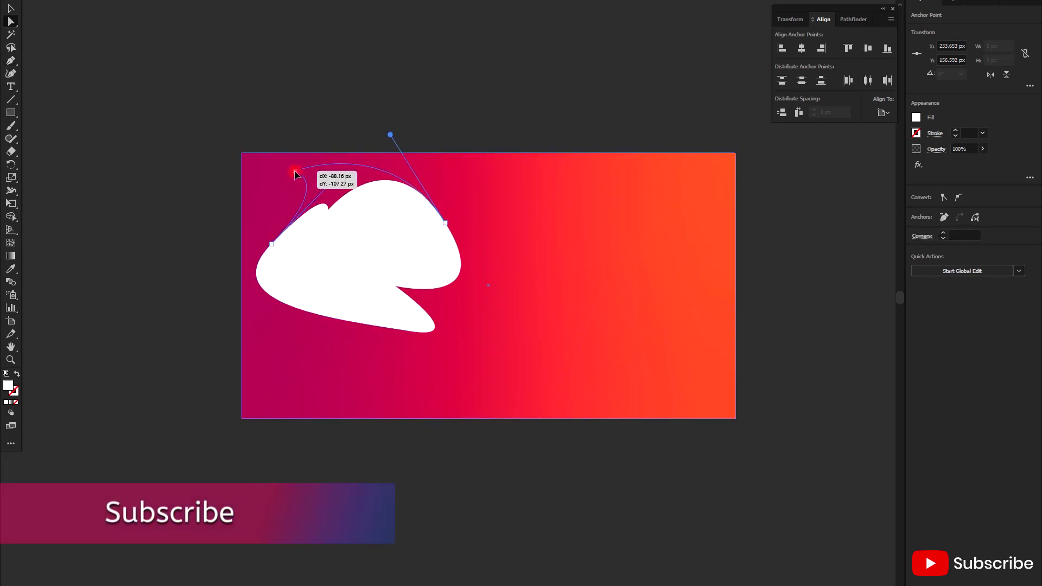
pyautogui.moveTo(410, 290); pyautogui.dragTo(408, 289)
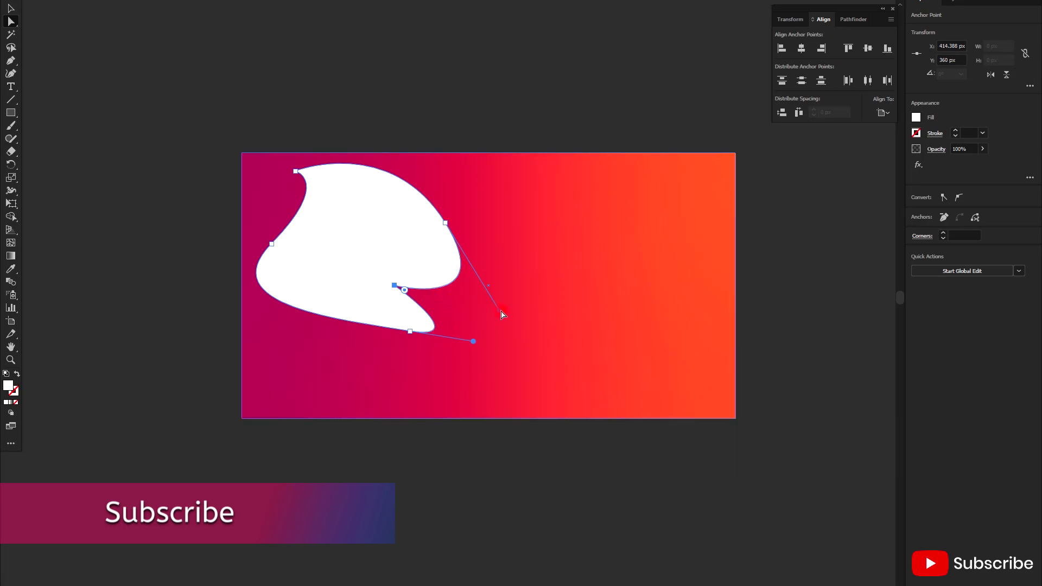
pyautogui.moveTo(499, 309)
pyautogui.mouseDown()
pyautogui.moveTo(549, 240)
pyautogui.moveTo(534, 278)
pyautogui.mouseUp()
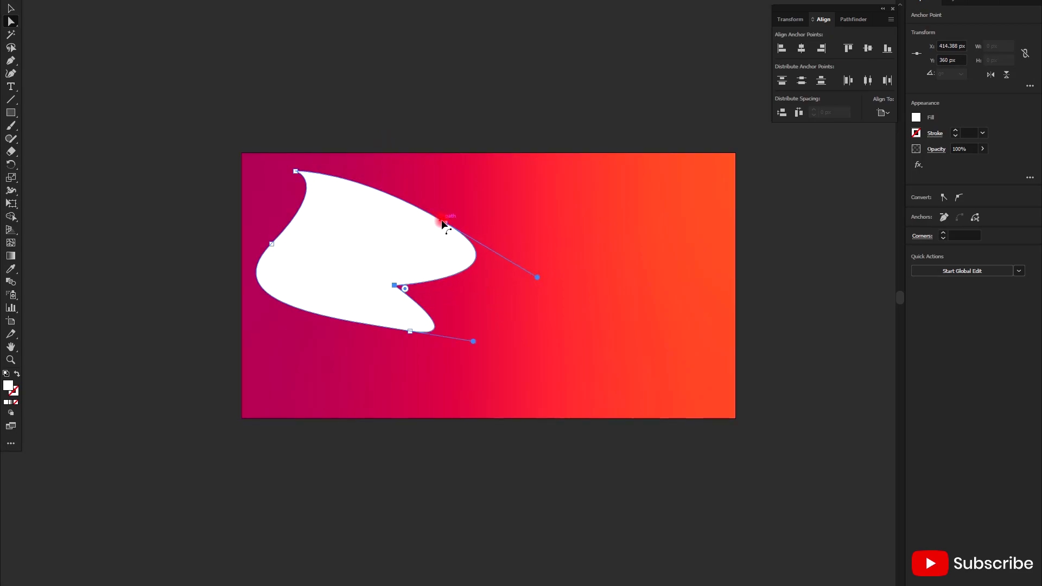
pyautogui.moveTo(443, 222); pyautogui.dragTo(459, 193)
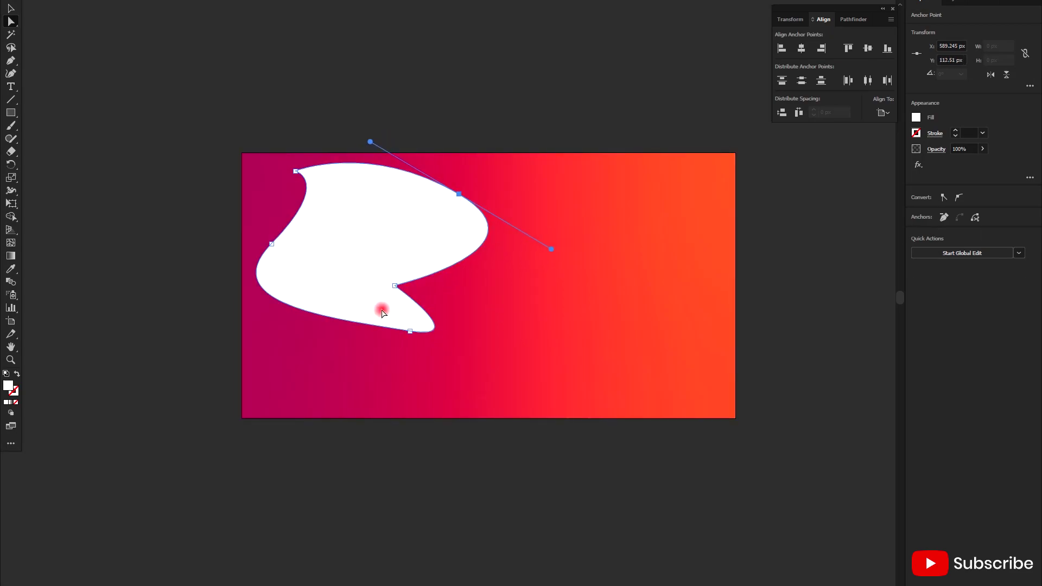
pyautogui.moveTo(410, 331)
pyautogui.mouseDown()
pyautogui.moveTo(374, 356)
pyautogui.moveTo(375, 377)
pyautogui.mouseUp()
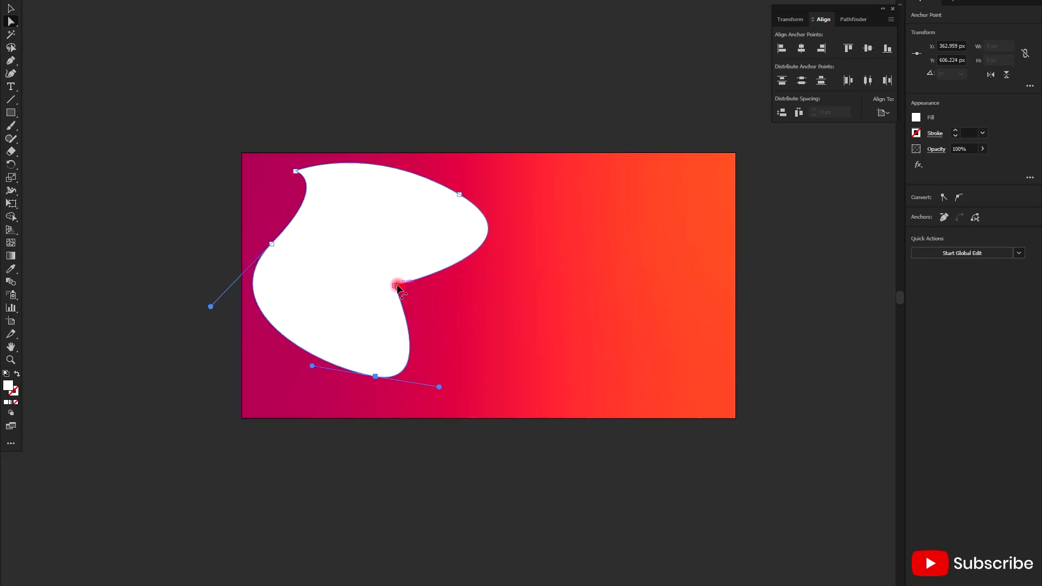
pyautogui.moveTo(395, 286)
pyautogui.mouseDown()
pyautogui.moveTo(431, 310)
pyautogui.moveTo(469, 312)
pyautogui.mouseUp()
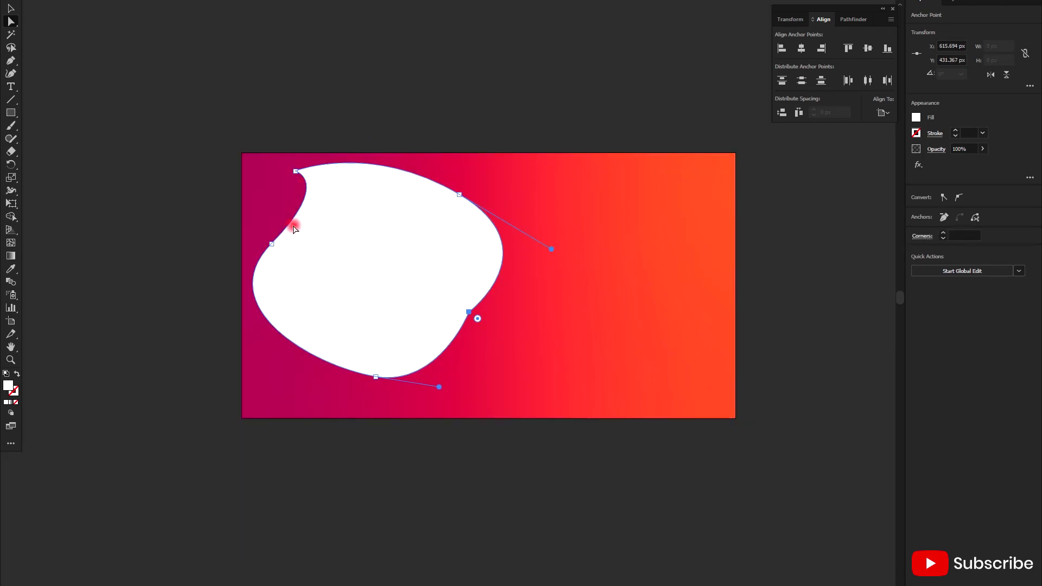
pyautogui.moveTo(272, 244)
pyautogui.mouseDown()
pyautogui.moveTo(333, 282)
pyautogui.moveTo(349, 269)
pyautogui.mouseUp()
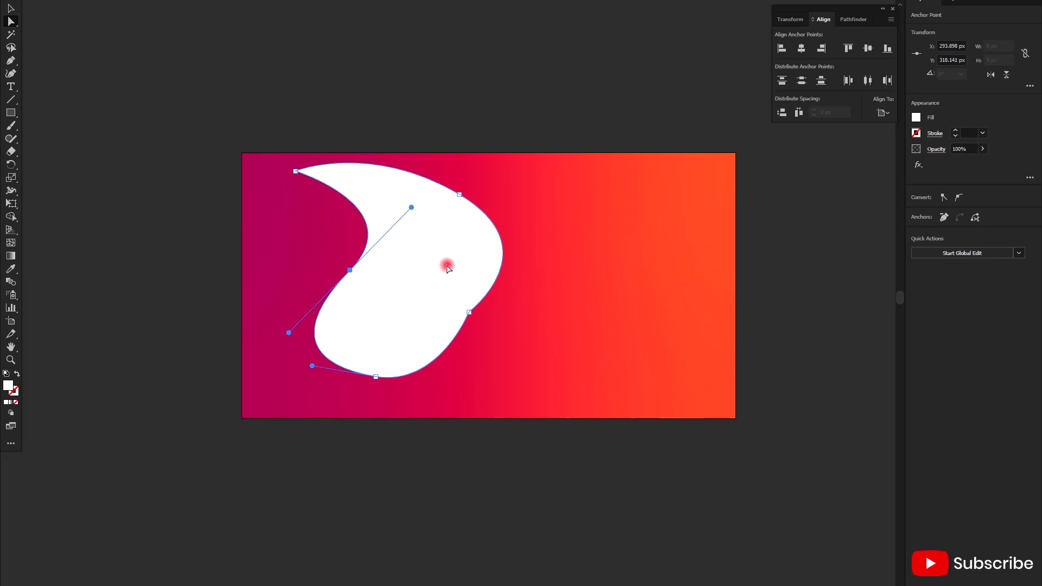
pyautogui.moveTo(469, 312)
pyautogui.mouseDown()
pyautogui.moveTo(406, 278)
pyautogui.moveTo(445, 269)
pyautogui.mouseUp()
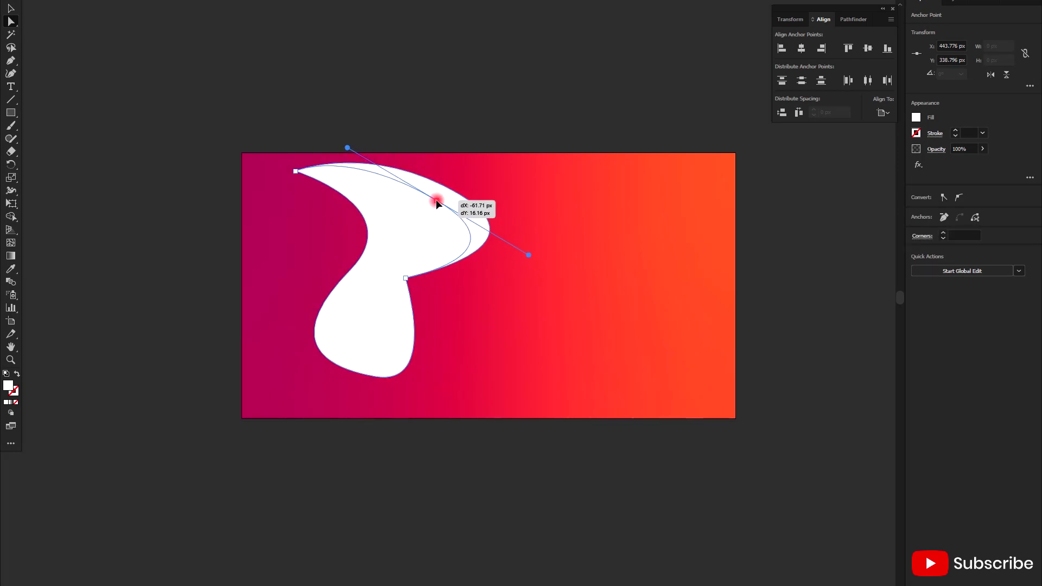
# - Stretch the top-right anchor rightward as a corner, smooth it, then delete the shape
pyautogui.moveTo(460, 199); pyautogui.dragTo(437, 202)
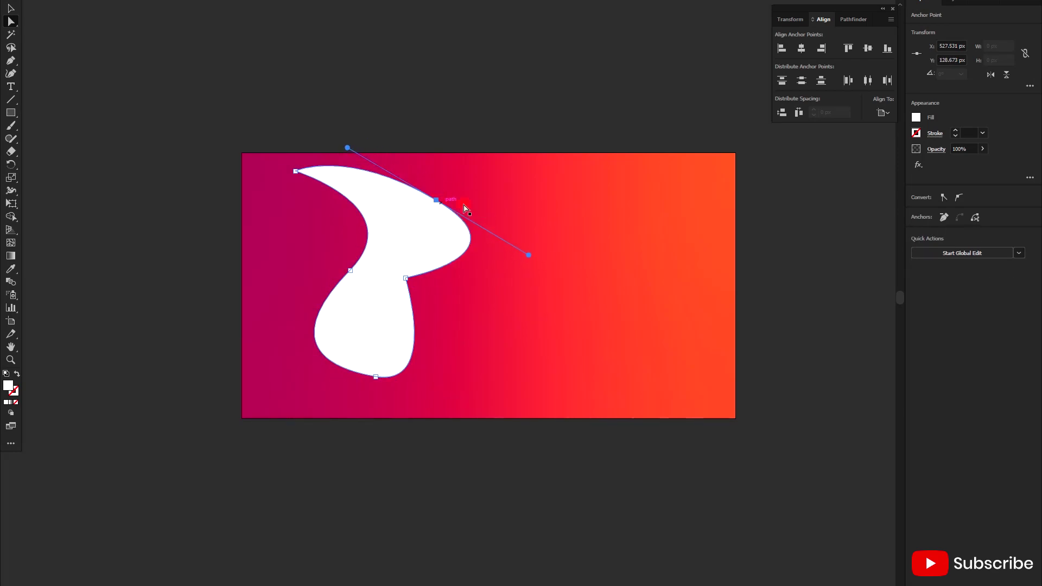
pyautogui.click(944, 201)
pyautogui.moveTo(436, 200); pyautogui.dragTo(628, 211)
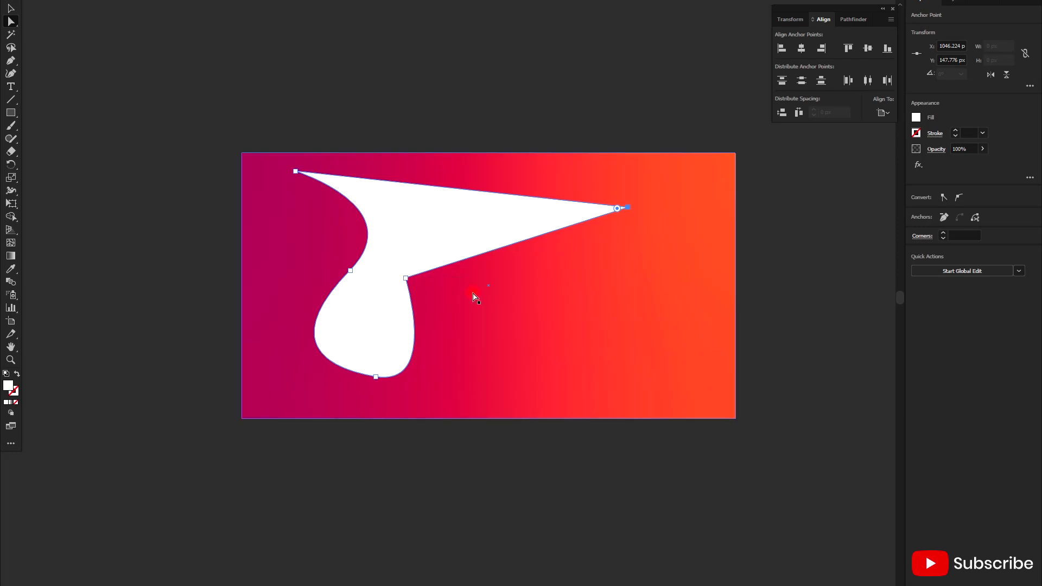
pyautogui.click(959, 199)
pyautogui.moveTo(441, 237); pyautogui.dragTo(467, 250)
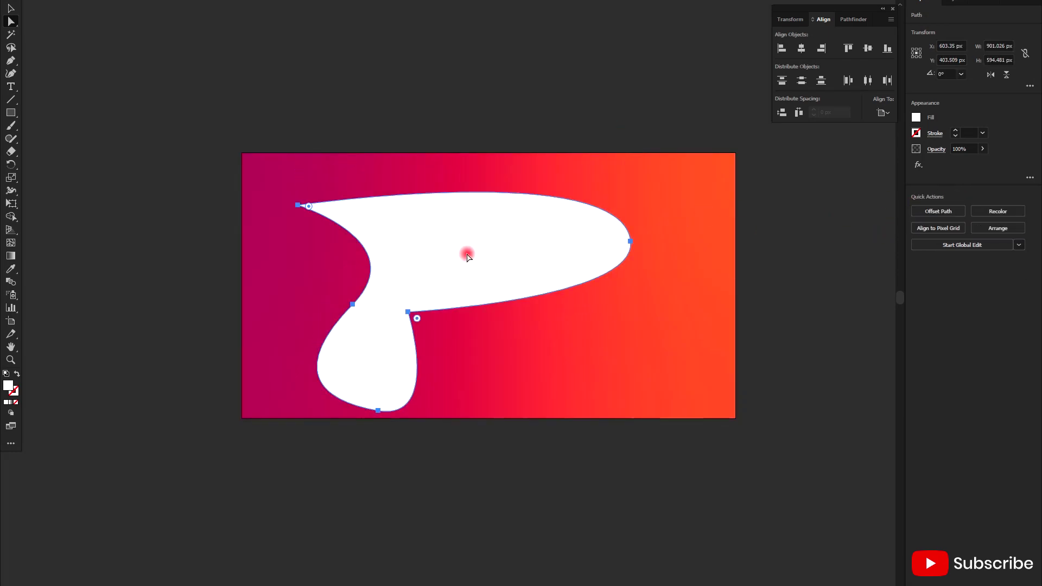
pyautogui.press('Delete')
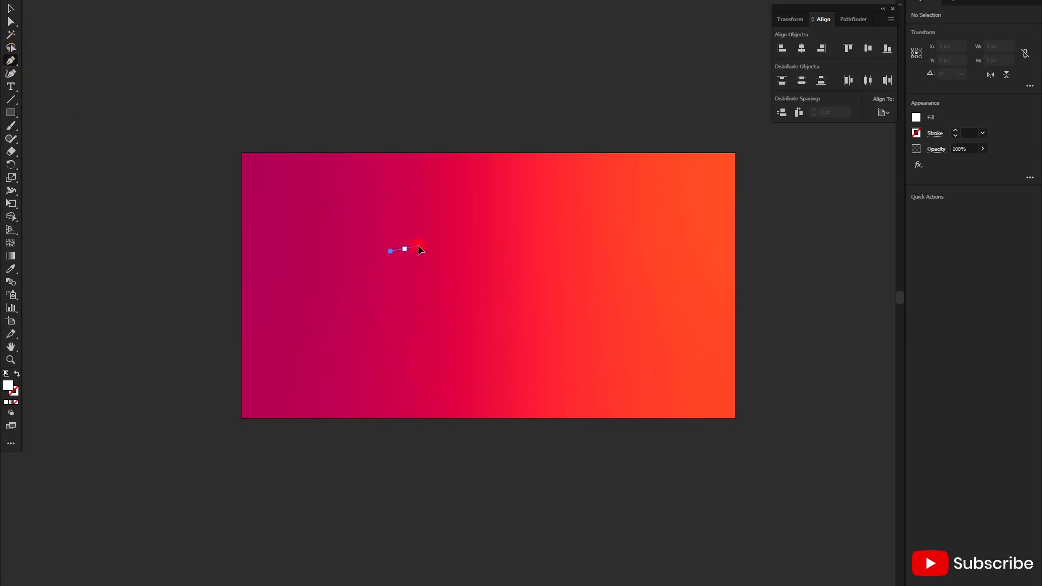
# - Draw a closed bean-shaped path with the Pen tool using curved anchor points
pyautogui.moveTo(582, 258)
pyautogui.mouseDown()
pyautogui.moveTo(688, 362)
pyautogui.moveTo(673, 352)
pyautogui.mouseUp()
pyautogui.moveTo(567, 362)
pyautogui.mouseDown()
pyautogui.moveTo(498, 349)
pyautogui.moveTo(470, 364)
pyautogui.mouseUp()
pyautogui.moveTo(519, 298)
pyautogui.mouseDown()
pyautogui.moveTo(573, 239)
pyautogui.moveTo(538, 256)
pyautogui.moveTo(538, 241)
pyautogui.mouseUp()
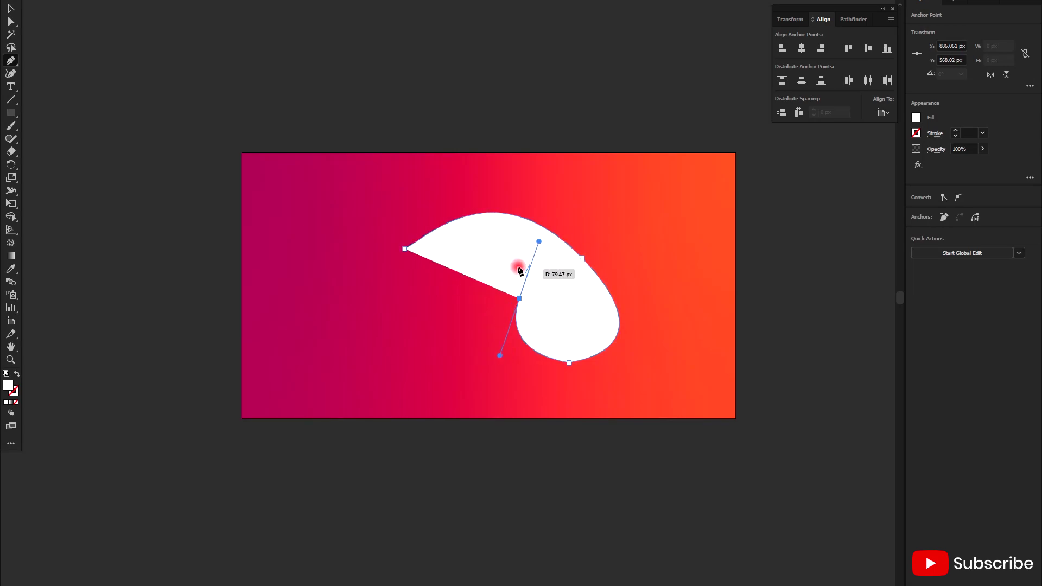
pyautogui.click(422, 296)
pyautogui.click(405, 248)
pyautogui.moveTo(441, 192); pyautogui.dragTo(455, 210)
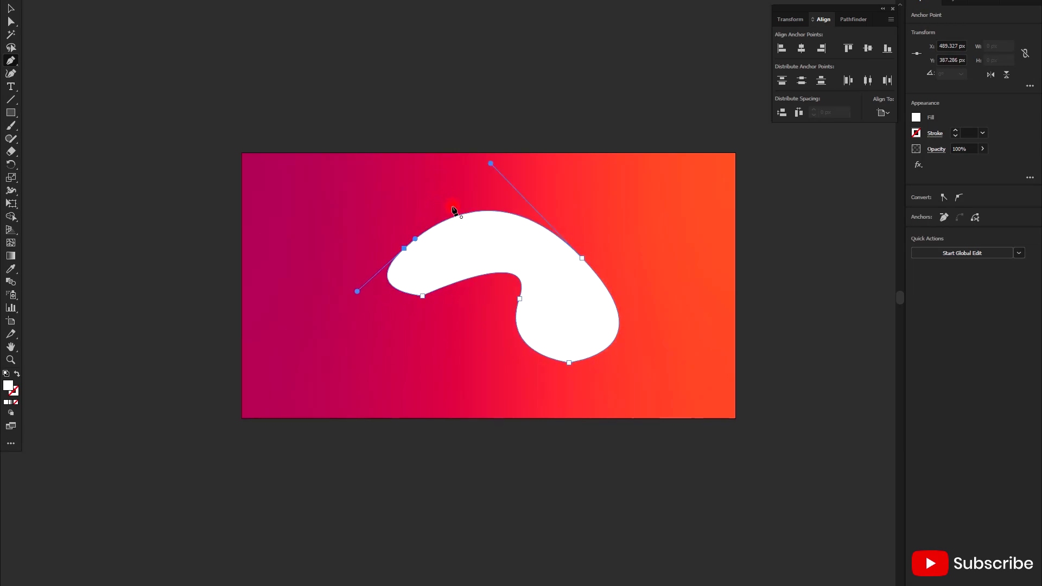
# - Reposition the blob's upper-left, lower-left and inner-bend anchors with Direct Selection
pyautogui.press('a')
pyautogui.click(424, 287)
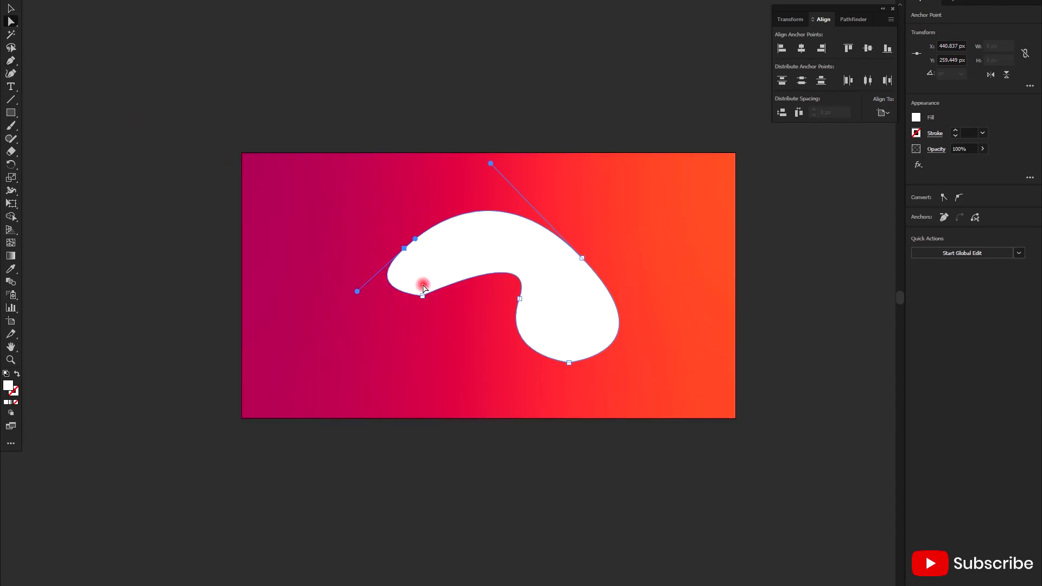
pyautogui.moveTo(9, 27); pyautogui.dragTo(135, 32)
pyautogui.moveTo(408, 248); pyautogui.dragTo(391, 225)
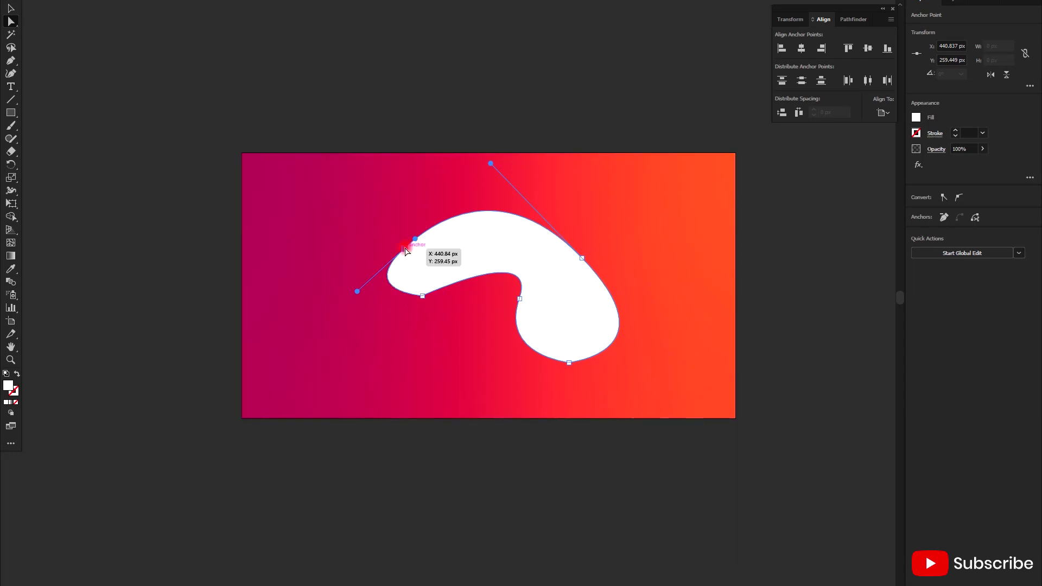
pyautogui.moveTo(423, 296); pyautogui.dragTo(413, 285)
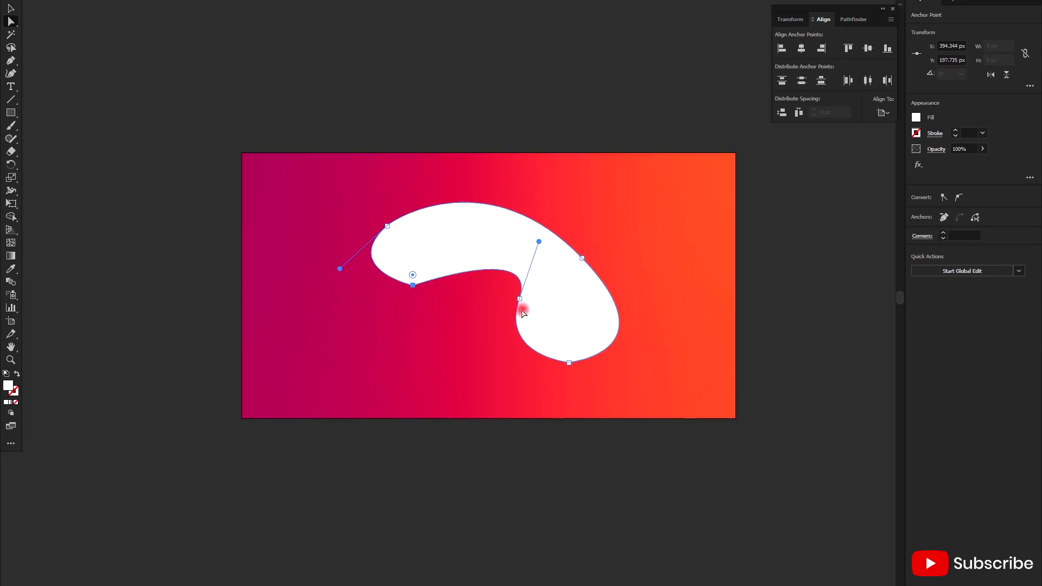
pyautogui.moveTo(520, 298); pyautogui.dragTo(499, 315)
# - Convert the lower-left anchor to a smooth point to round off the curve
pyautogui.click(418, 291)
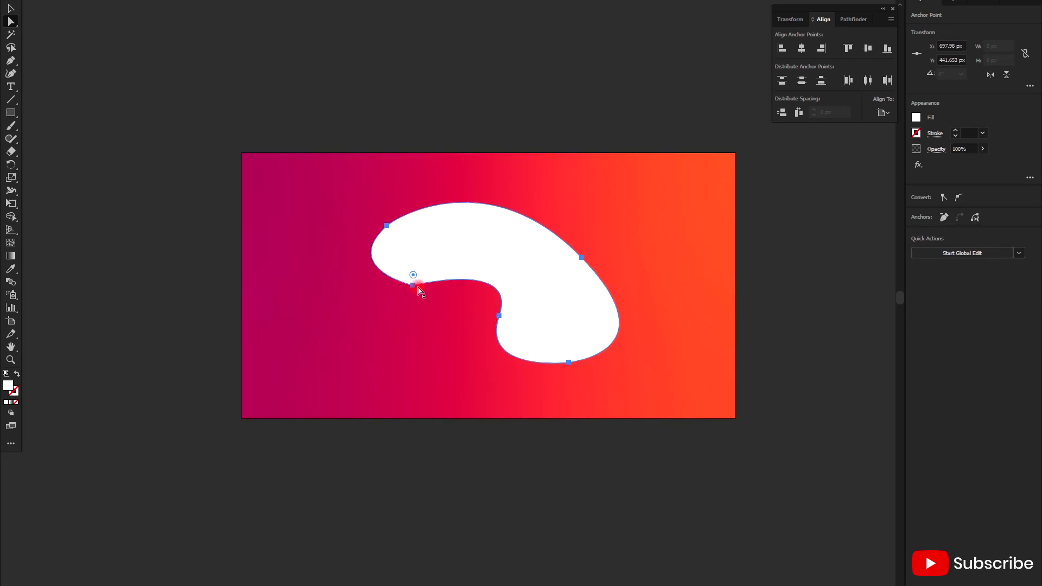
pyautogui.click(413, 285)
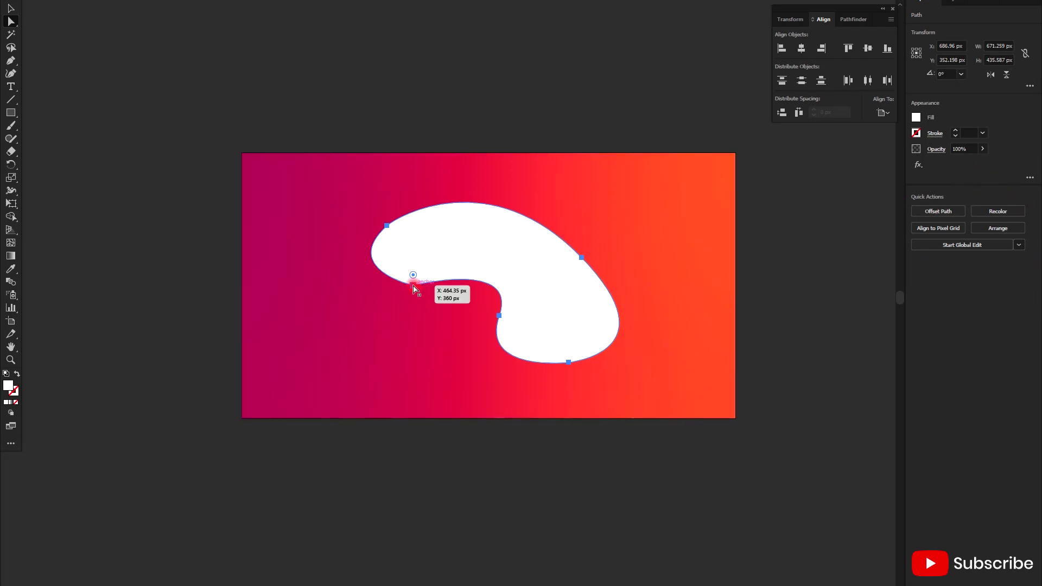
pyautogui.click(960, 198)
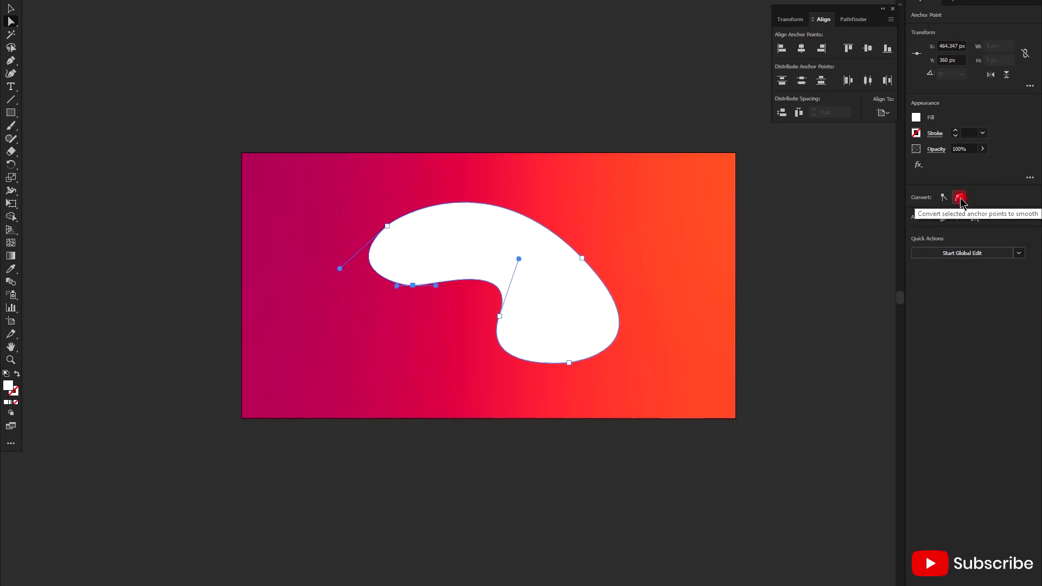
pyautogui.click(558, 251)
pyautogui.click(593, 285)
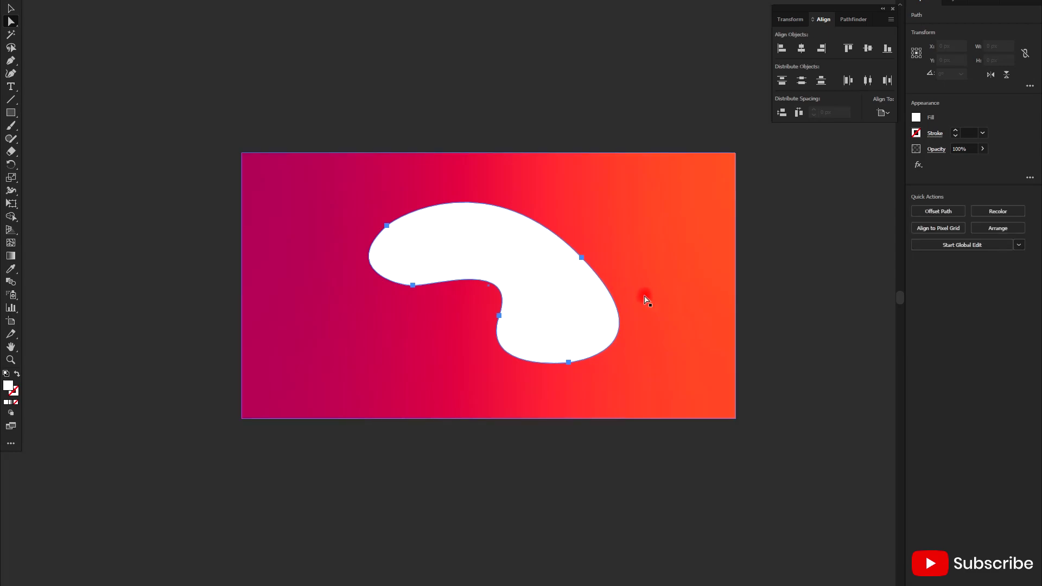
# - Fill the blob with an orange-yellow gradient swatch and set it to Freeform
pyautogui.click(916, 118)
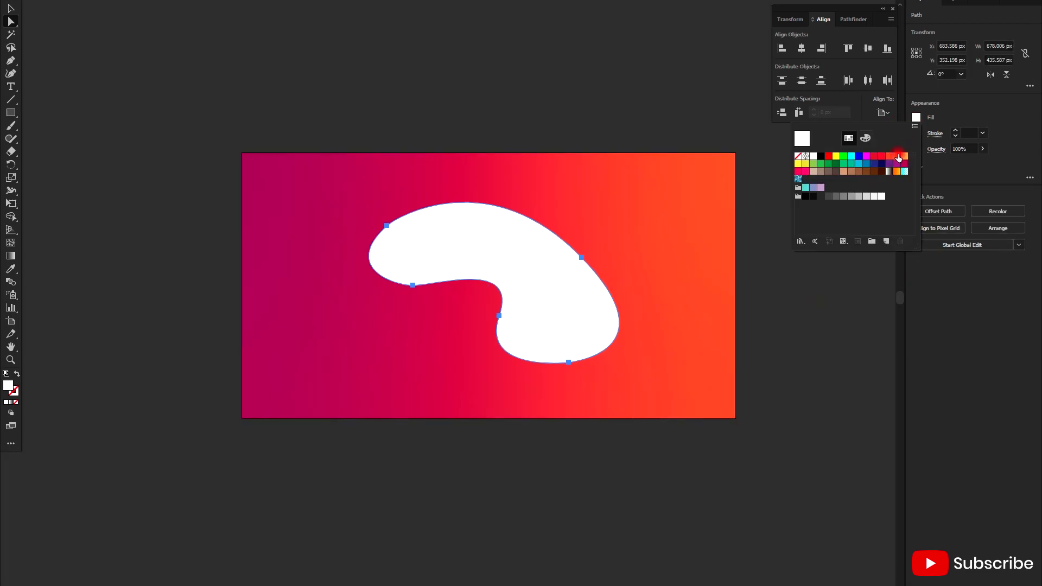
pyautogui.click(892, 171)
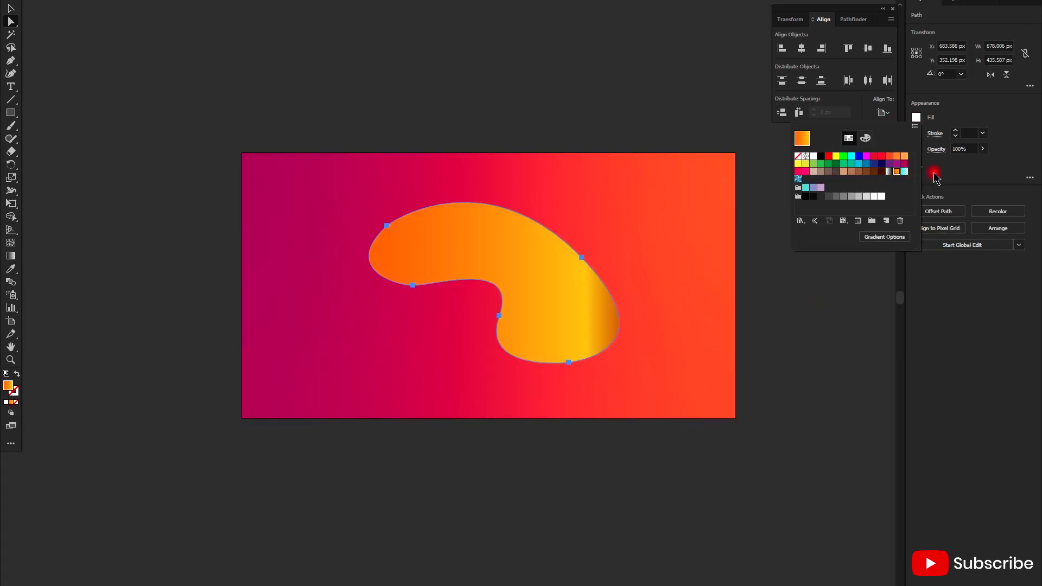
pyautogui.click(977, 161)
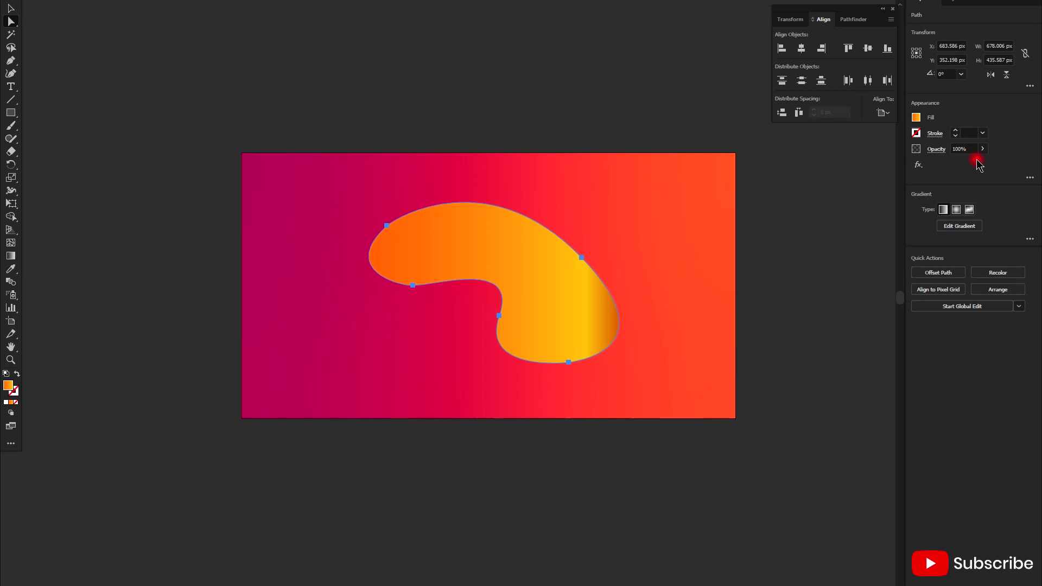
pyautogui.click(970, 210)
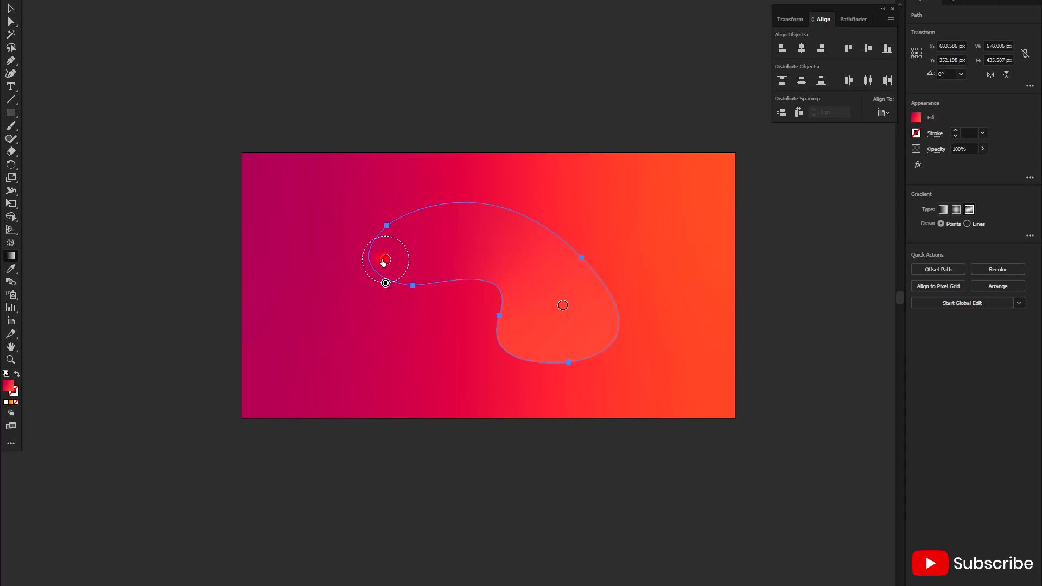
# - Move the dark and second colour stops upward and add a red stop near the bottom
pyautogui.moveTo(385, 263); pyautogui.dragTo(474, 240)
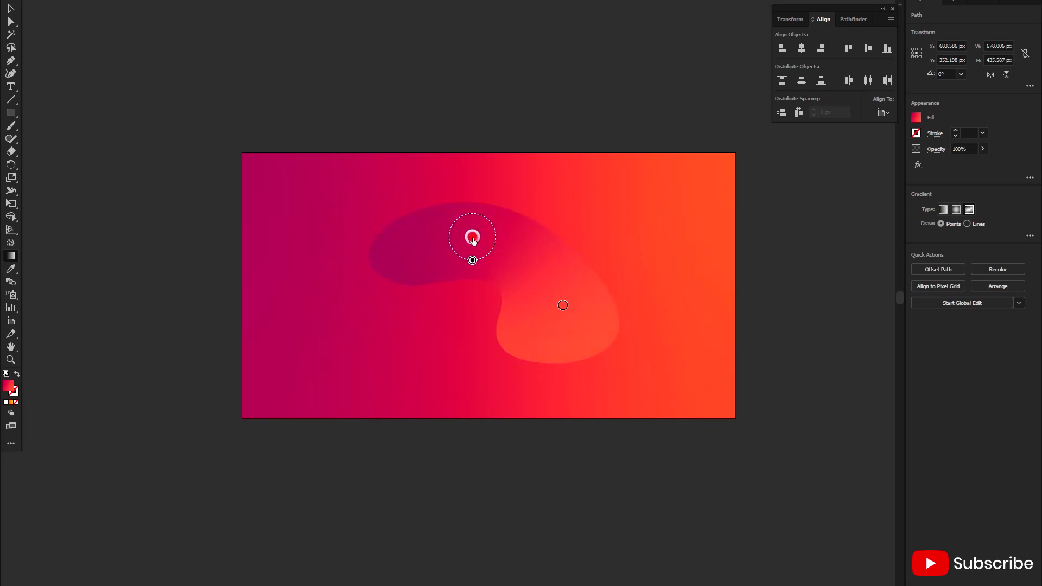
pyautogui.click(563, 305)
pyautogui.moveTo(563, 305); pyautogui.dragTo(545, 272)
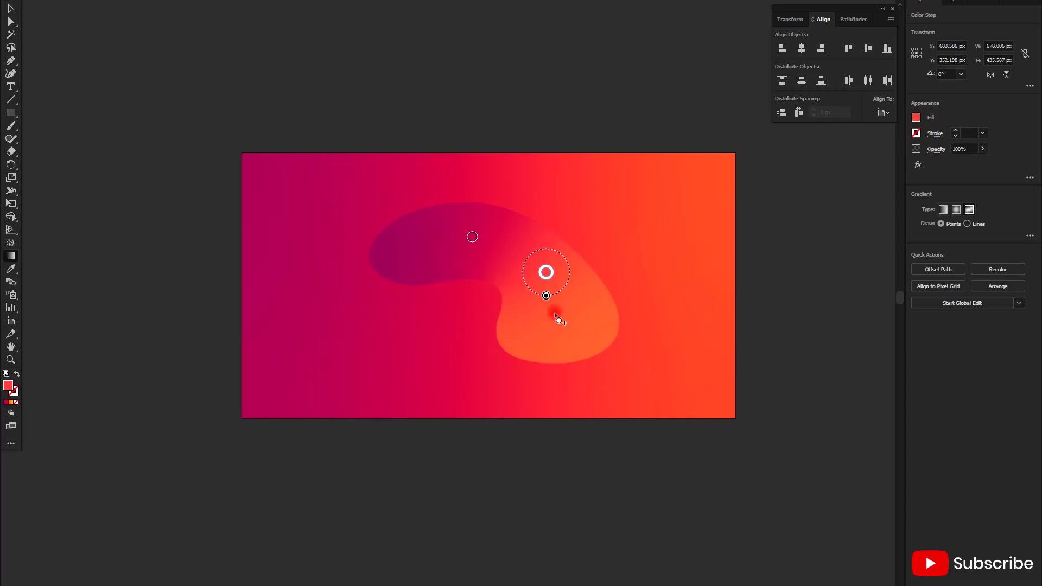
pyautogui.click(555, 336)
pyautogui.doubleClick(555, 337)
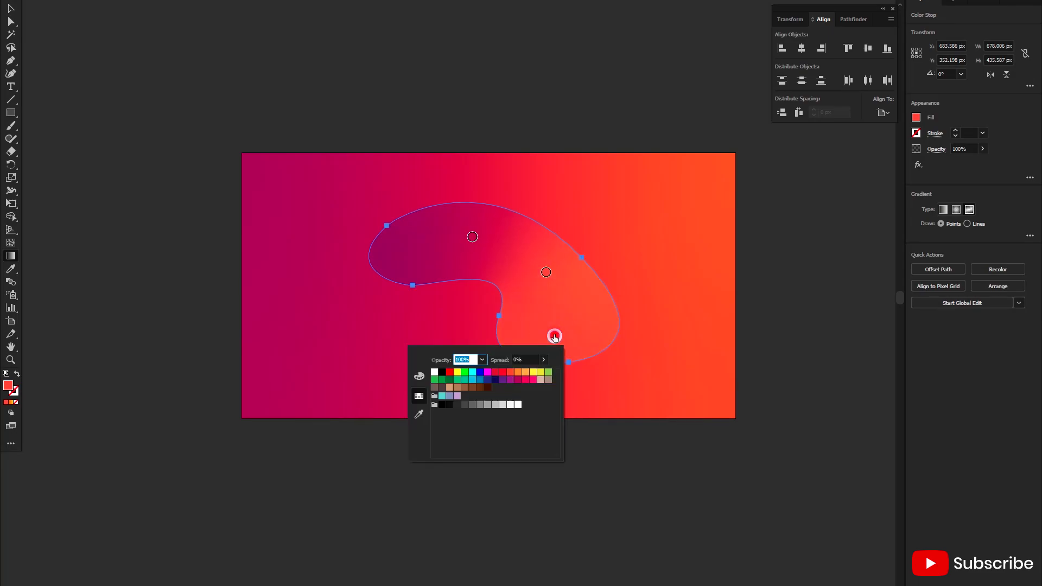
pyautogui.click(495, 373)
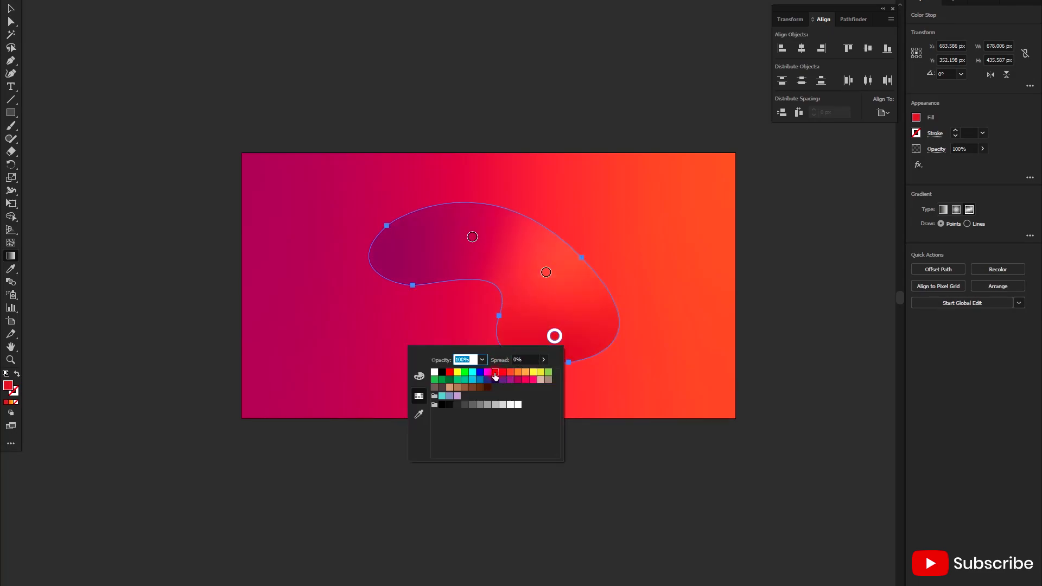
pyautogui.click(546, 272)
# - Fine-tune the stops, with dark magenta at left and red pushed up-right
pyautogui.moveTo(546, 271); pyautogui.dragTo(528, 267)
pyautogui.moveTo(472, 237)
pyautogui.mouseDown()
pyautogui.moveTo(430, 232)
pyautogui.moveTo(462, 223)
pyautogui.mouseUp()
pyautogui.moveTo(528, 267); pyautogui.dragTo(527, 241)
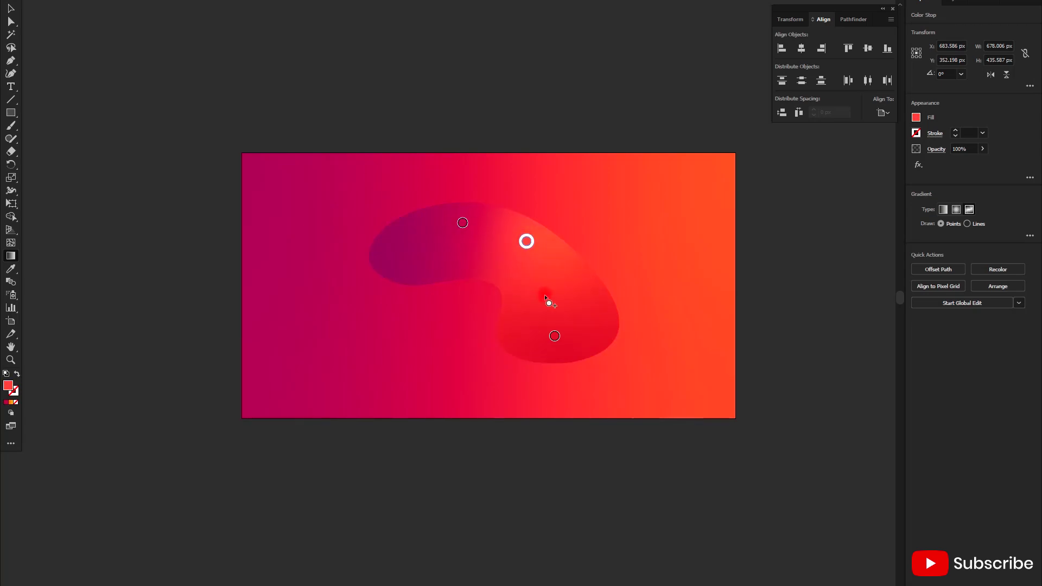
pyautogui.moveTo(554, 336); pyautogui.dragTo(588, 312)
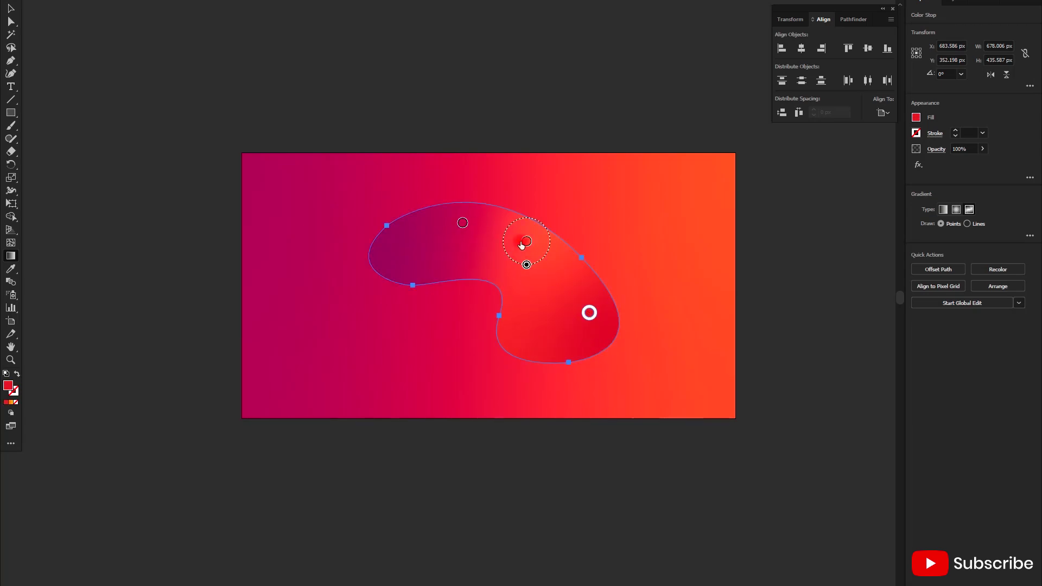
# - Scale the gradient blob down, move it upper-left and rotate it about 23 degrees
pyautogui.press('v')
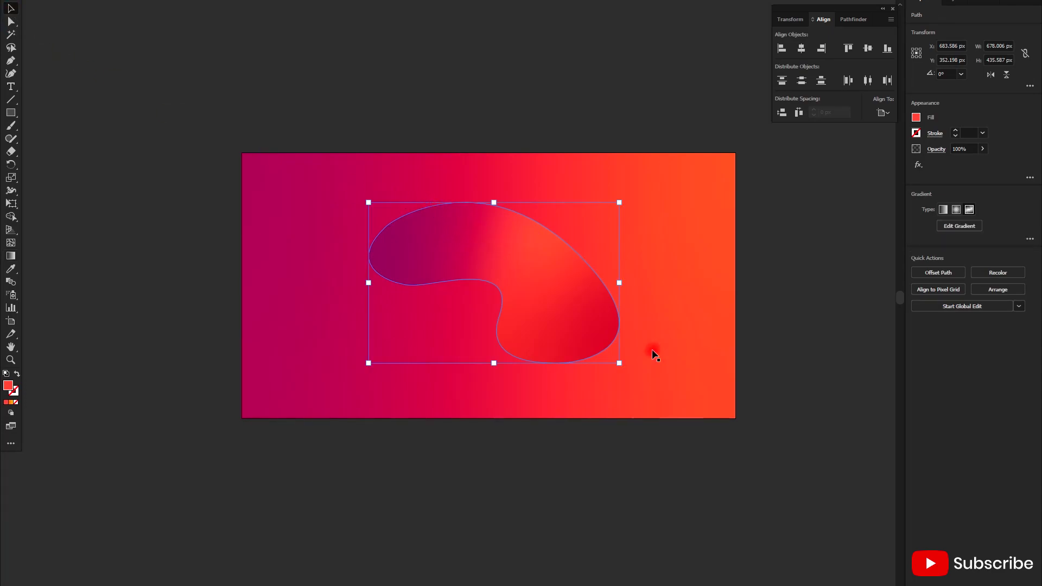
pyautogui.moveTo(619, 363); pyautogui.dragTo(383, 239)
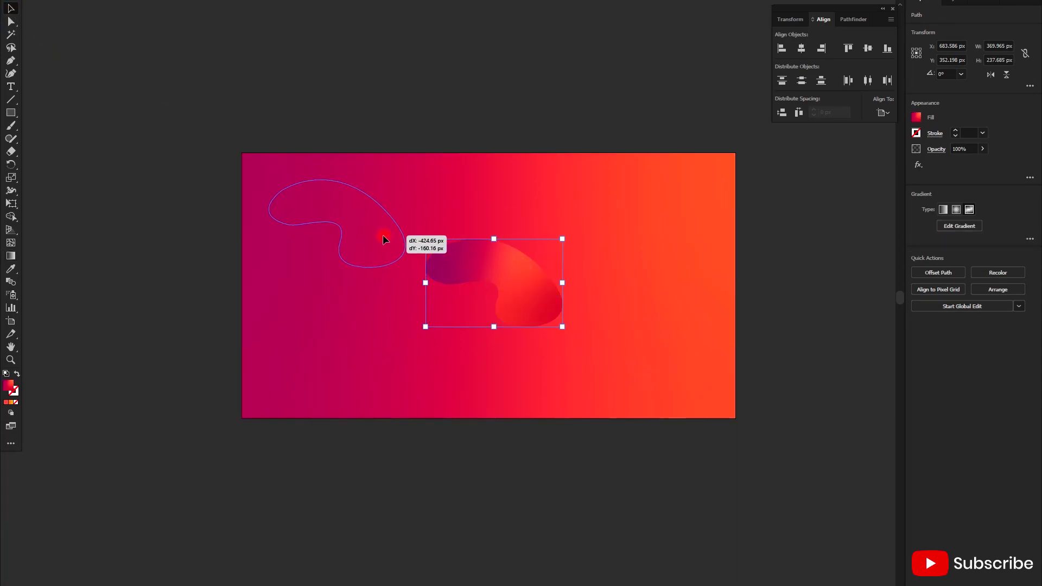
pyautogui.click(447, 99)
pyautogui.click(353, 262)
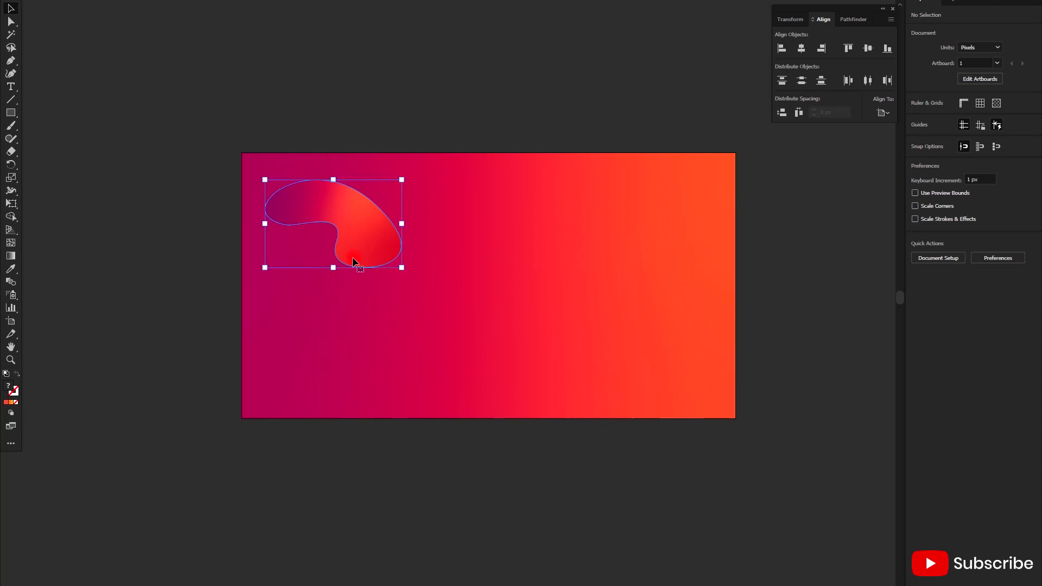
pyautogui.moveTo(419, 184); pyautogui.dragTo(396, 158)
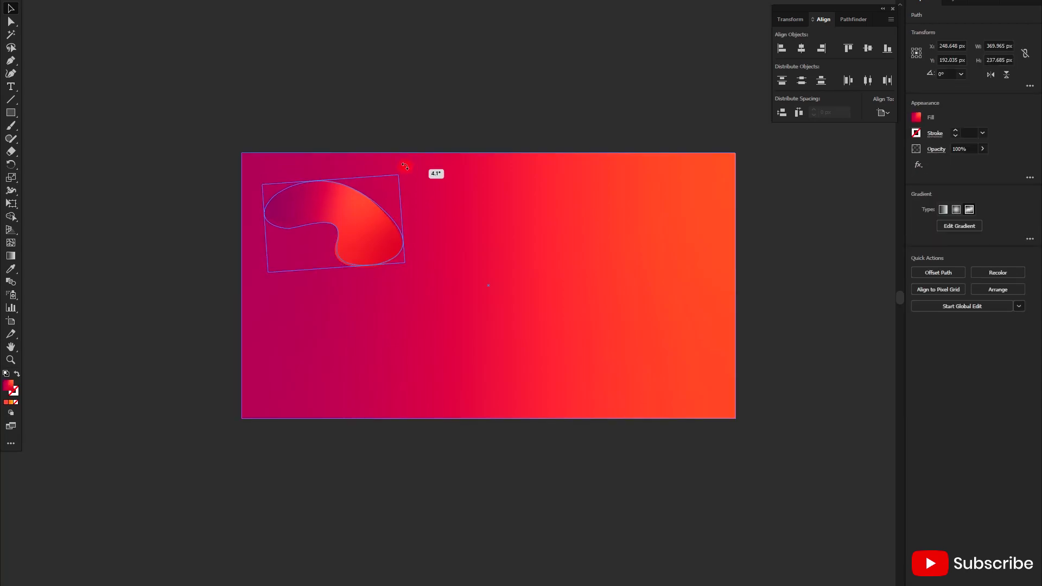
pyautogui.click(969, 226)
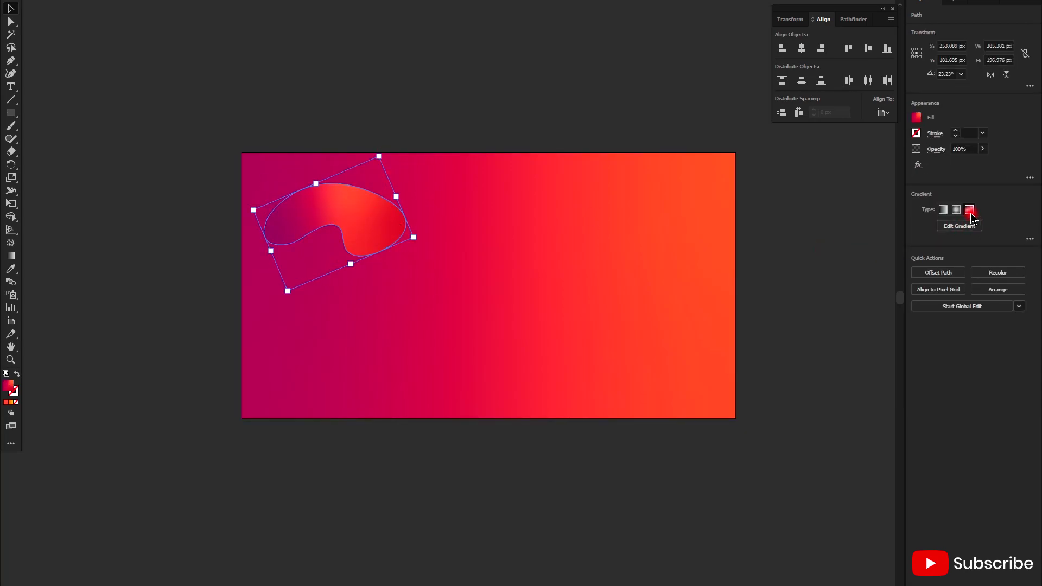
# - Switch the blob's freeform gradient from Points to Lines mode
pyautogui.click(970, 210)
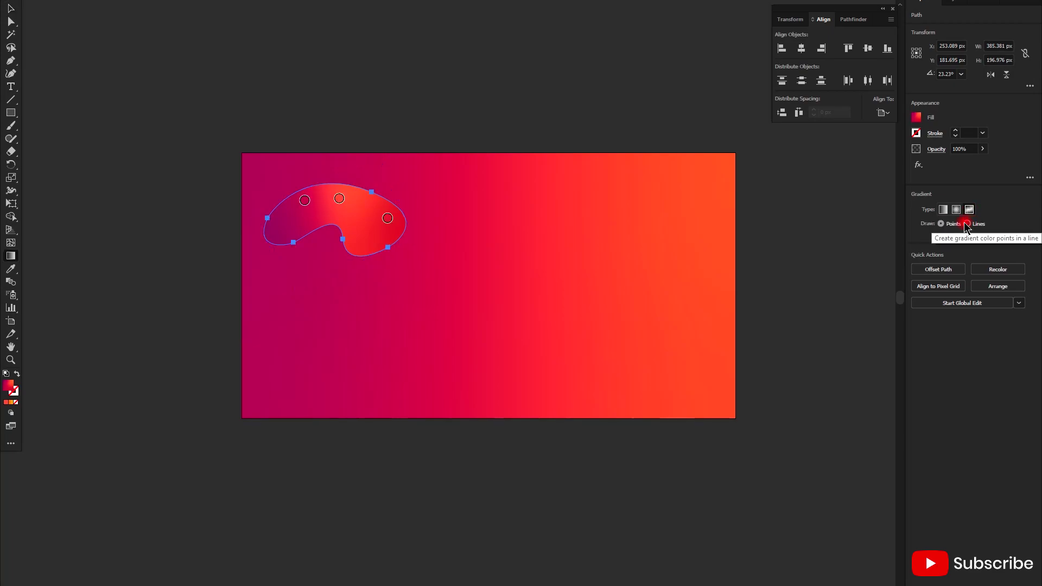
pyautogui.scroll(2, 345, 214)
pyautogui.click(977, 233)
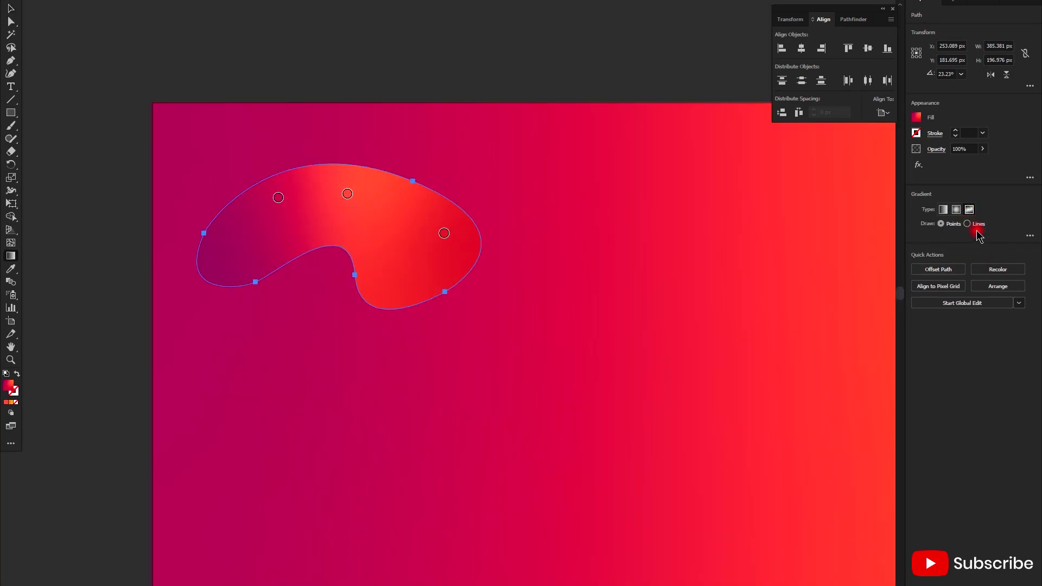
pyautogui.click(968, 225)
# - Add nine points extending the gradient line into an inward-curling spiral
pyautogui.click(443, 233)
pyautogui.click(347, 193)
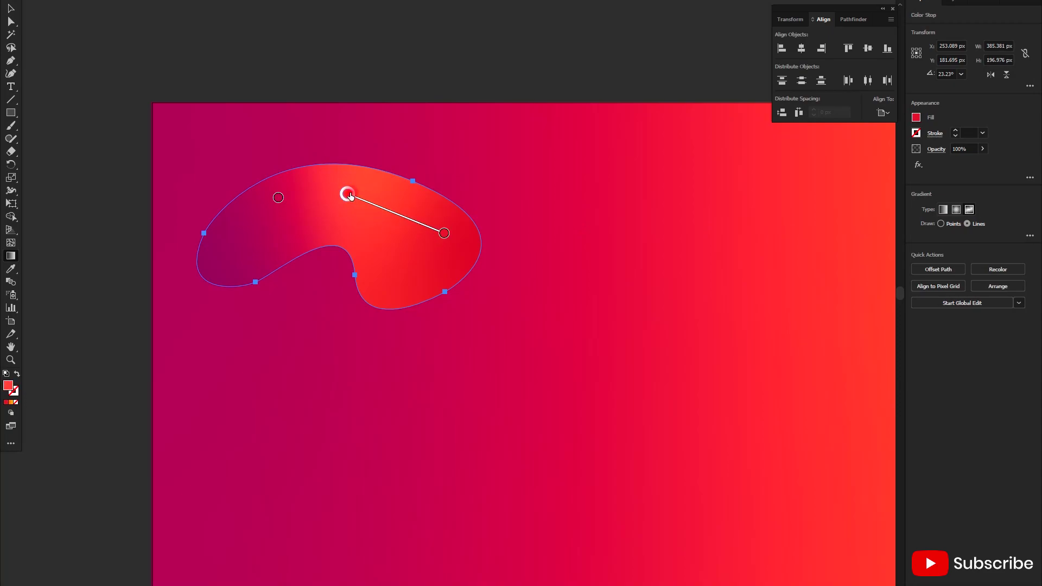
pyautogui.click(278, 198)
pyautogui.click(351, 240)
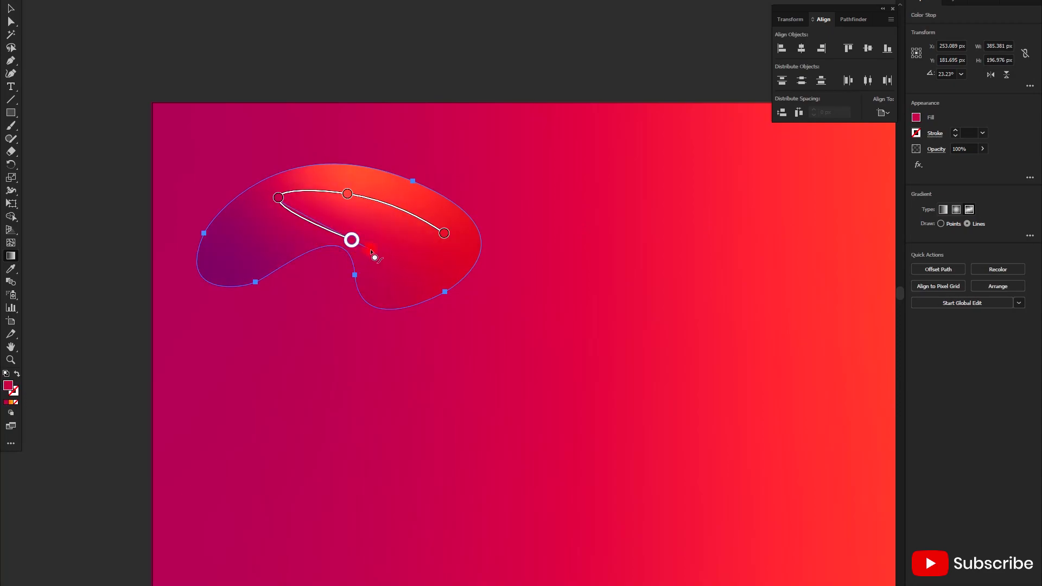
pyautogui.click(393, 250)
pyautogui.click(374, 217)
pyautogui.click(325, 203)
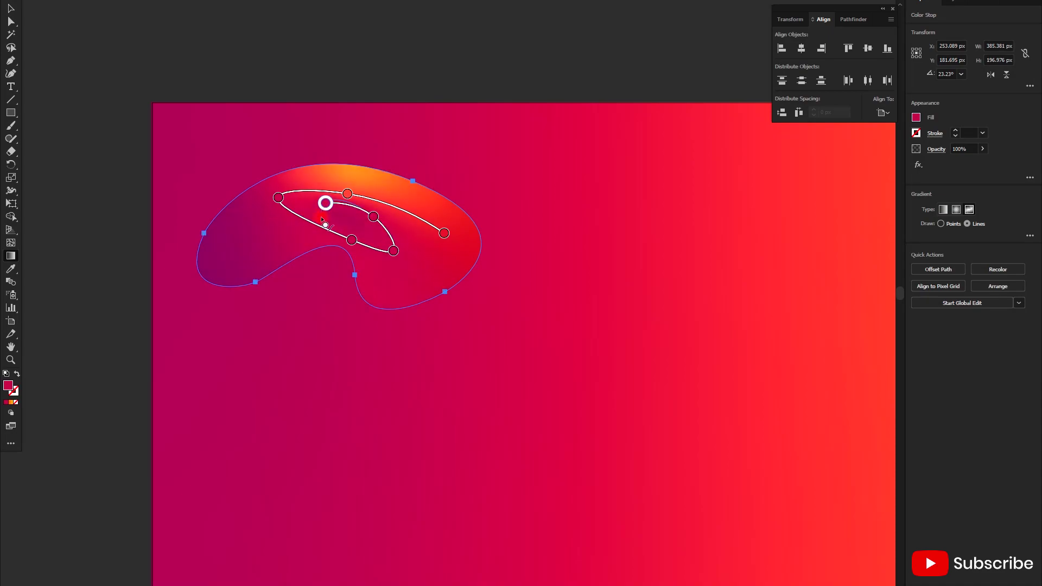
pyautogui.click(337, 221)
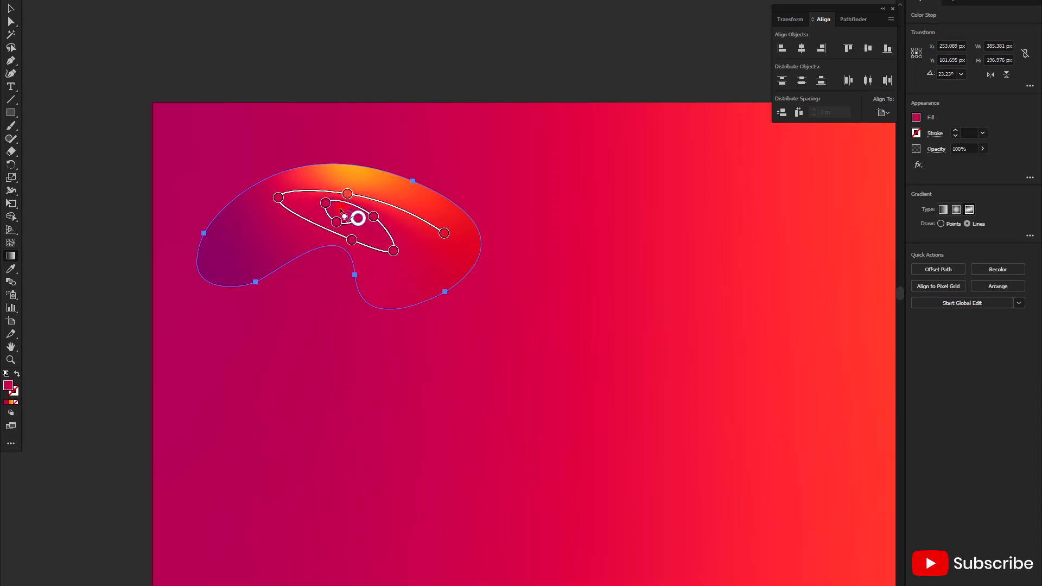
pyautogui.click(339, 208)
# - Drag gradient points to reshape the line into a small inner loop
pyautogui.scroll(3, 339, 211)
pyautogui.moveTo(331, 242); pyautogui.dragTo(52, 350)
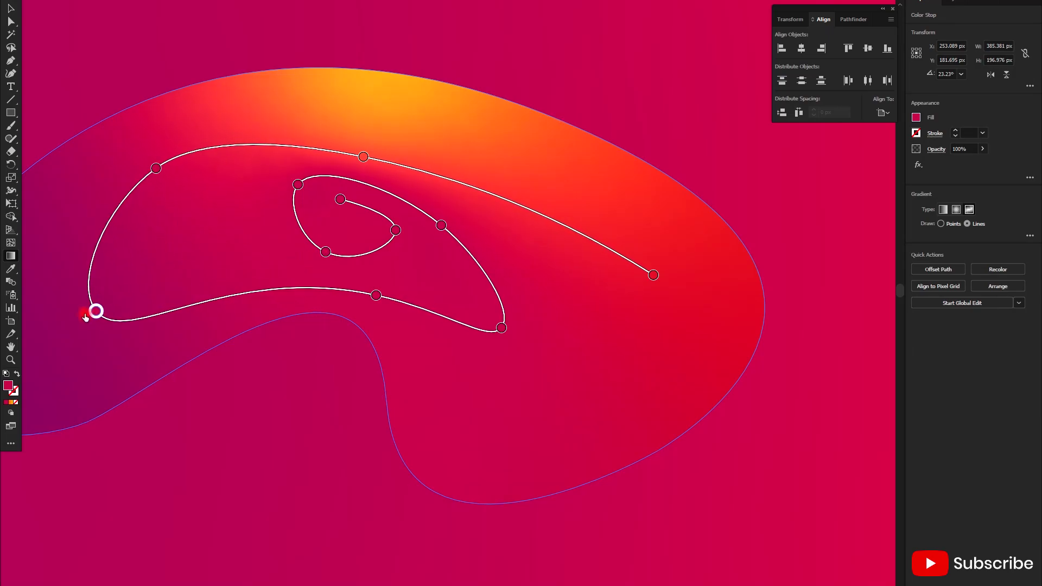
pyautogui.scroll(-2, 293, 350)
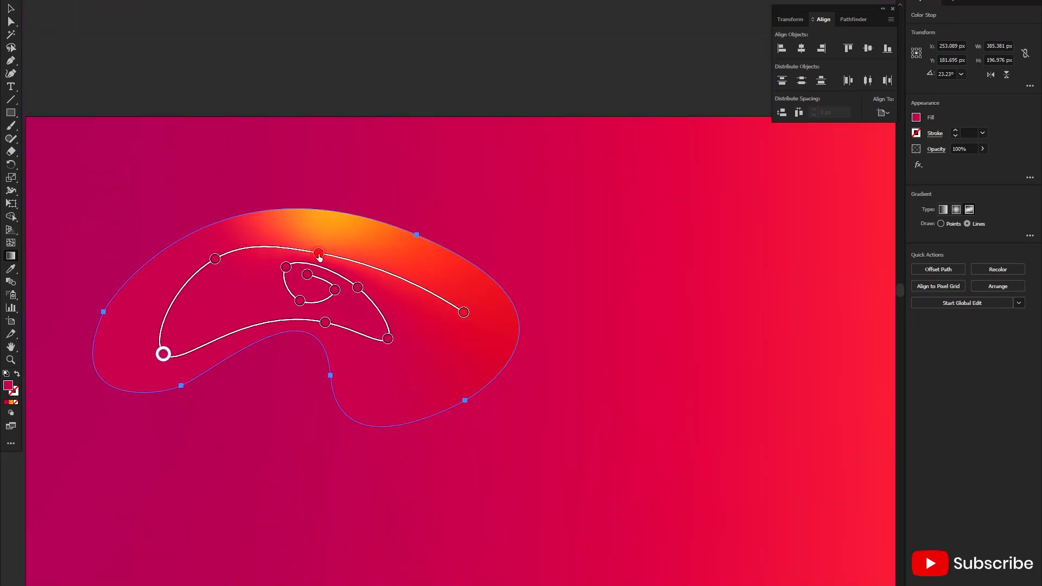
pyautogui.moveTo(319, 255); pyautogui.dragTo(320, 232)
pyautogui.moveTo(387, 340); pyautogui.dragTo(416, 376)
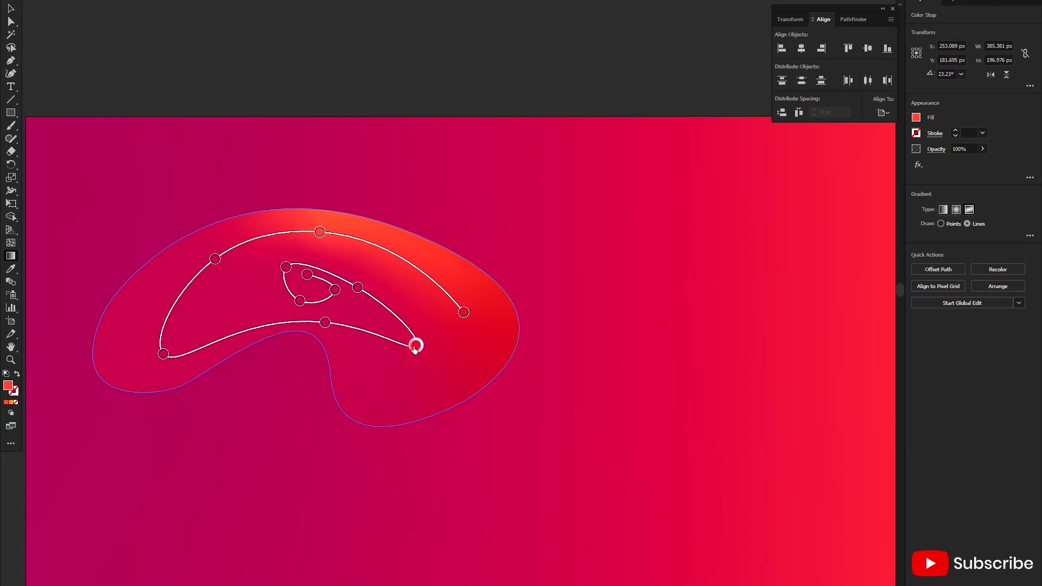
pyautogui.moveTo(358, 288)
pyautogui.mouseDown()
pyautogui.moveTo(366, 264)
pyautogui.moveTo(349, 313)
pyautogui.mouseUp()
pyautogui.moveTo(307, 274)
pyautogui.mouseDown()
pyautogui.moveTo(363, 281)
pyautogui.moveTo(345, 299)
pyautogui.mouseUp()
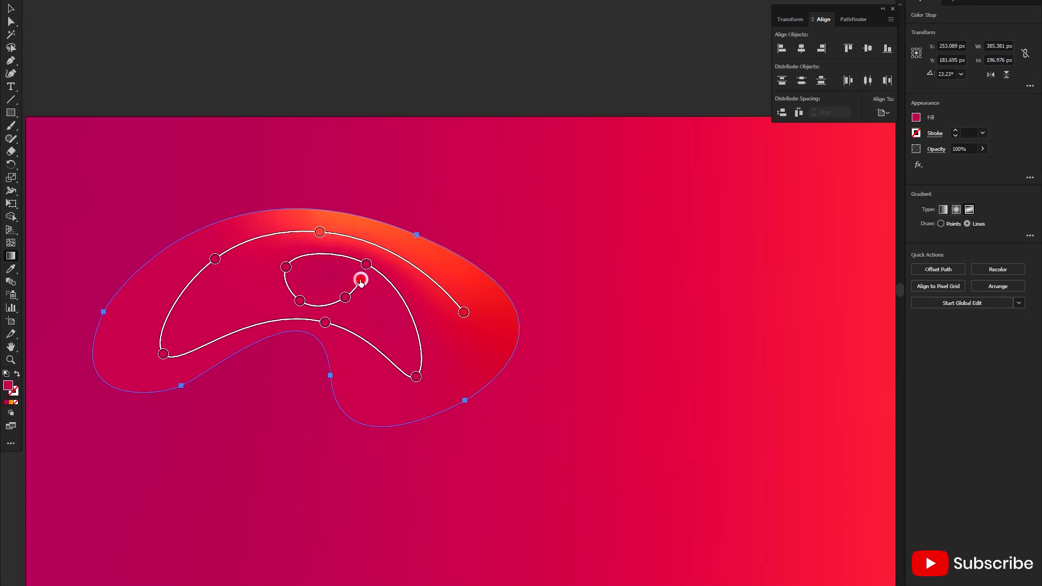
# - Colour the top gradient point dark blue and the right end point light blue, dismissing the alert
pyautogui.doubleClick(362, 282)
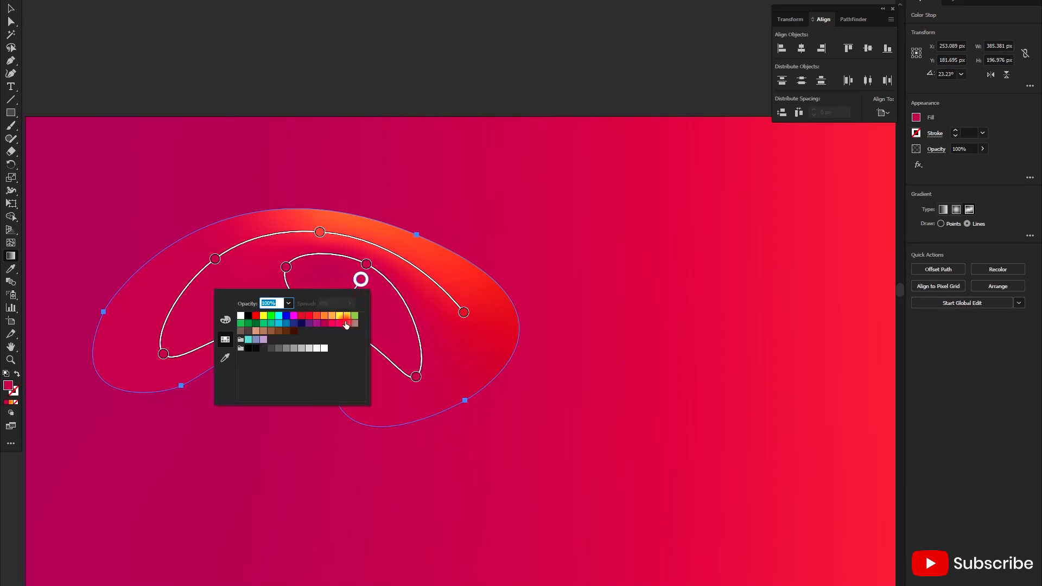
pyautogui.click(321, 232)
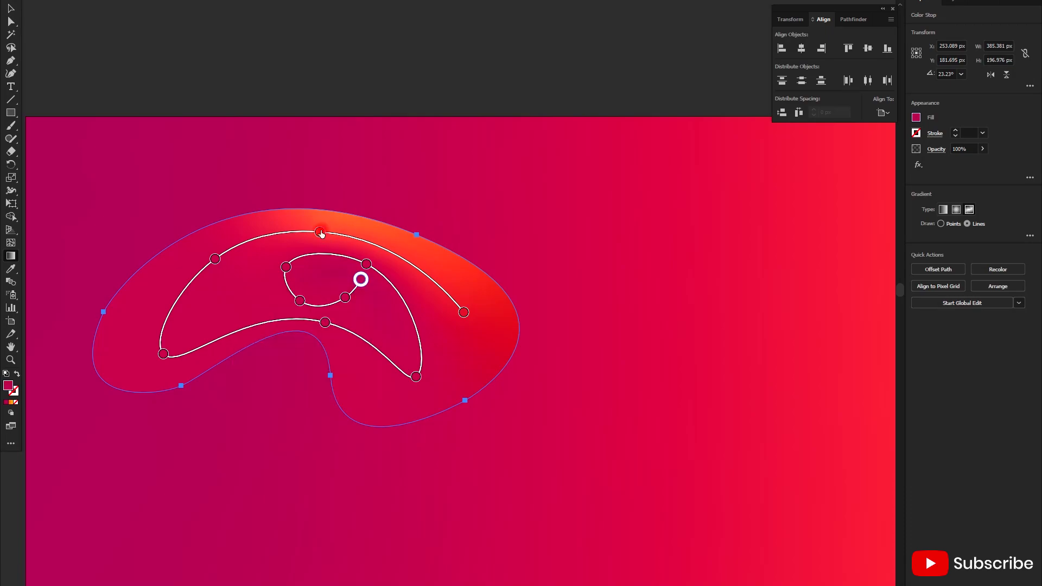
pyautogui.doubleClick(321, 233)
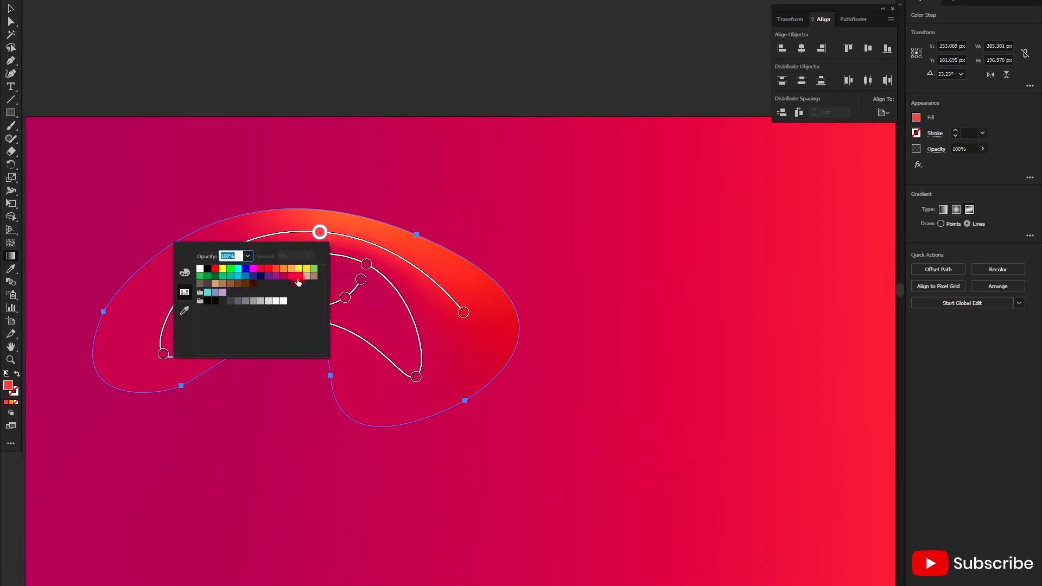
pyautogui.click(255, 277)
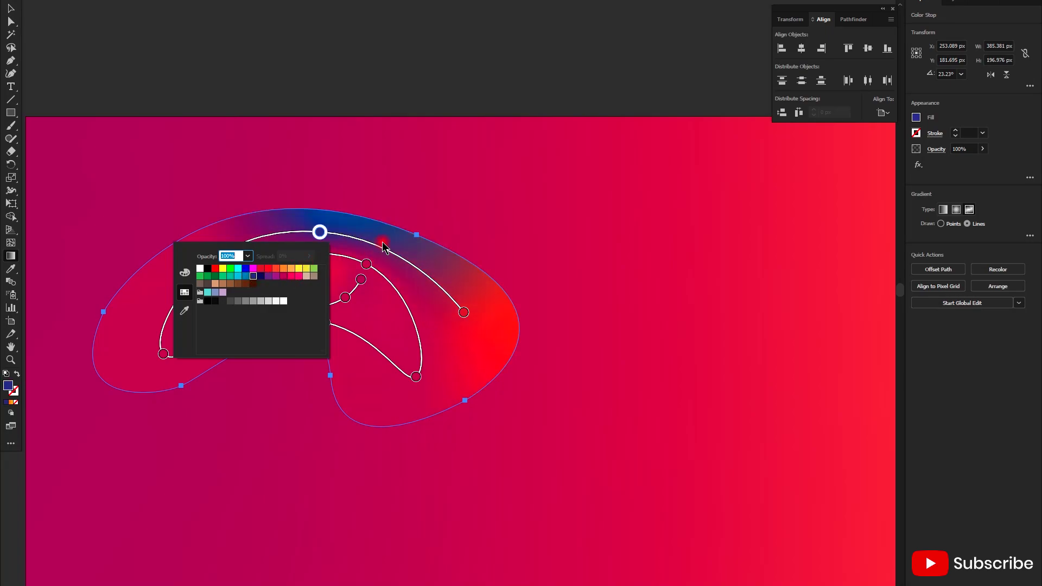
pyautogui.doubleClick(462, 313)
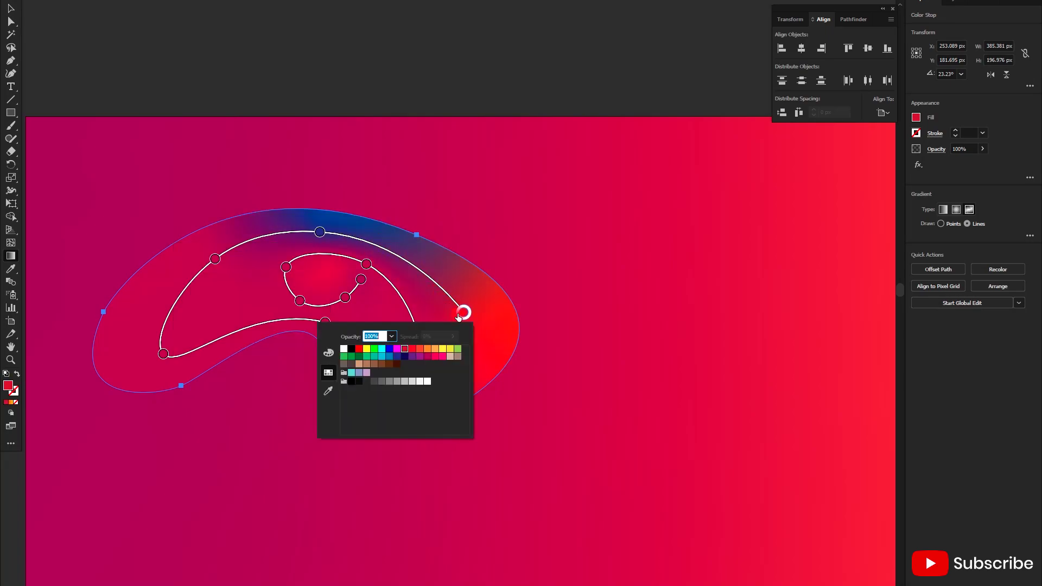
pyautogui.click(389, 357)
pyautogui.click(374, 286)
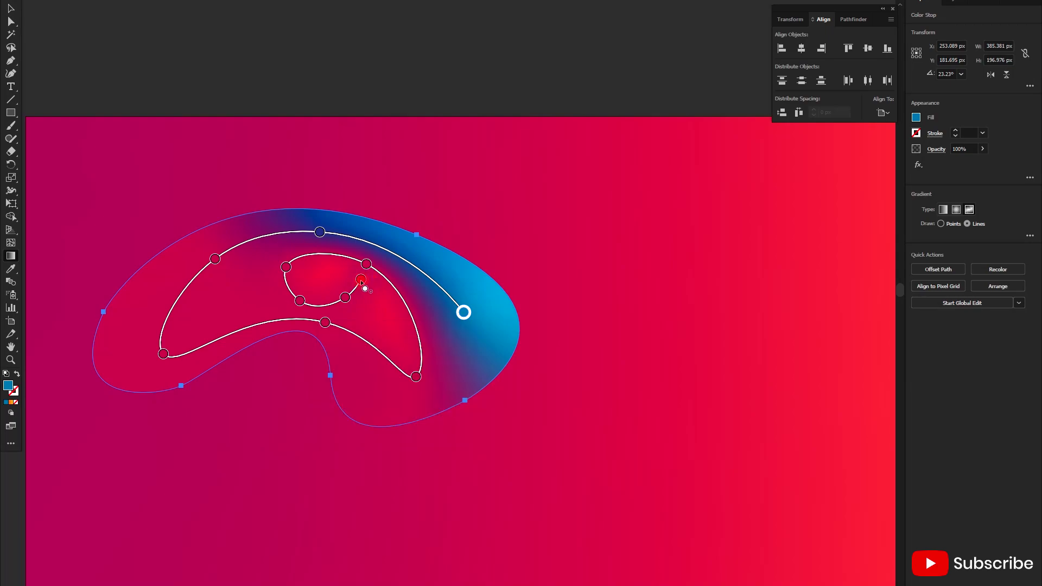
pyautogui.click(625, 304)
# - Colour two inner-loop gradient points purple and dark navy
pyautogui.click(347, 299)
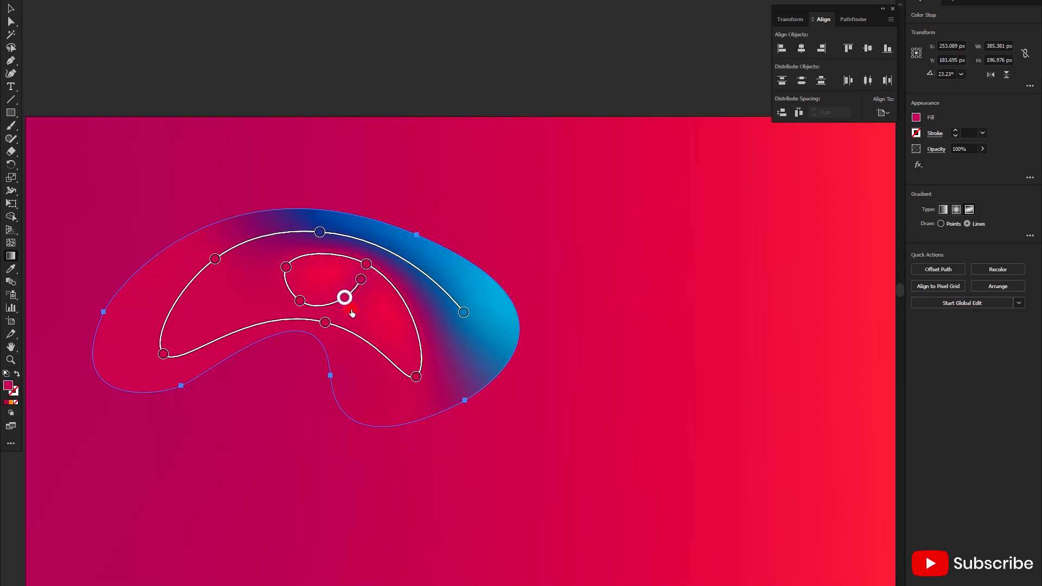
pyautogui.doubleClick(348, 301)
pyautogui.click(293, 341)
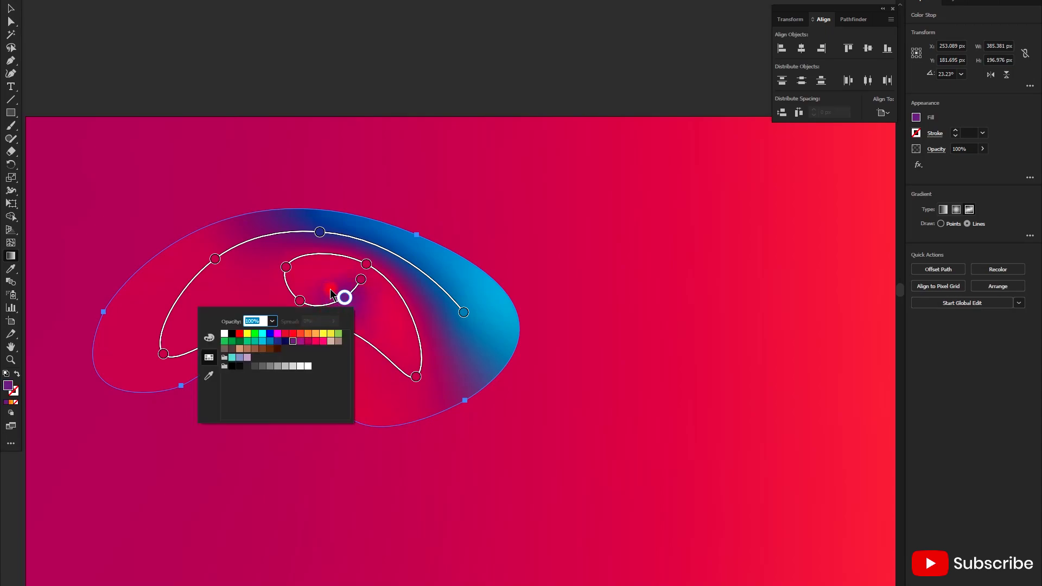
pyautogui.press('Escape')
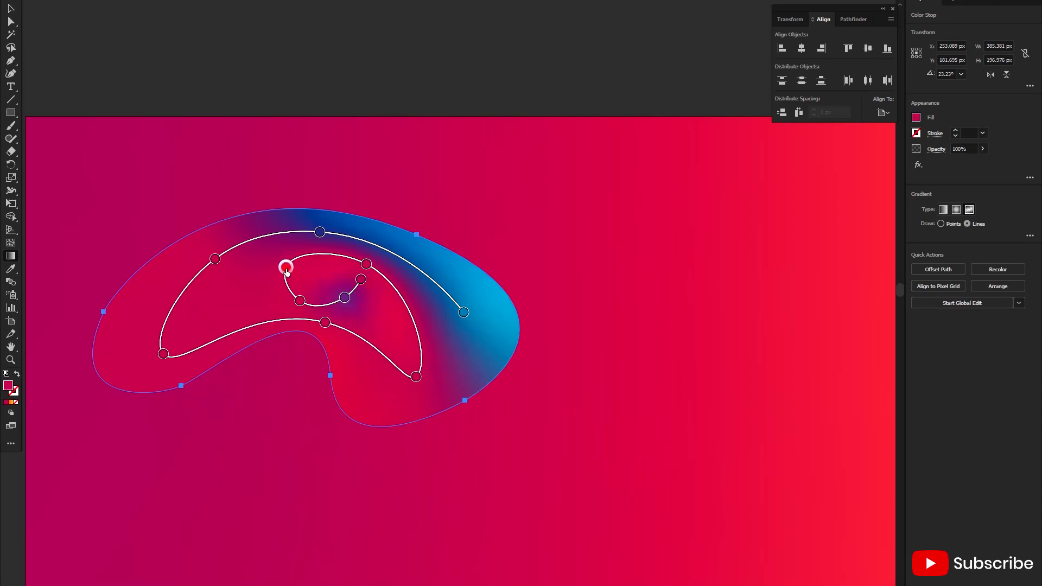
pyautogui.doubleClick(286, 268)
pyautogui.click(219, 311)
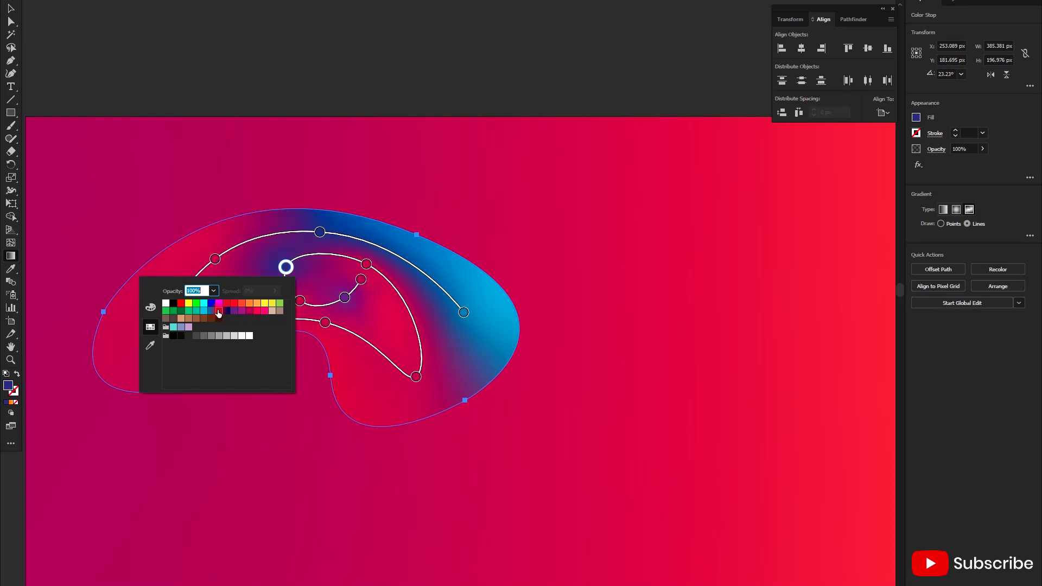
pyautogui.press('Escape')
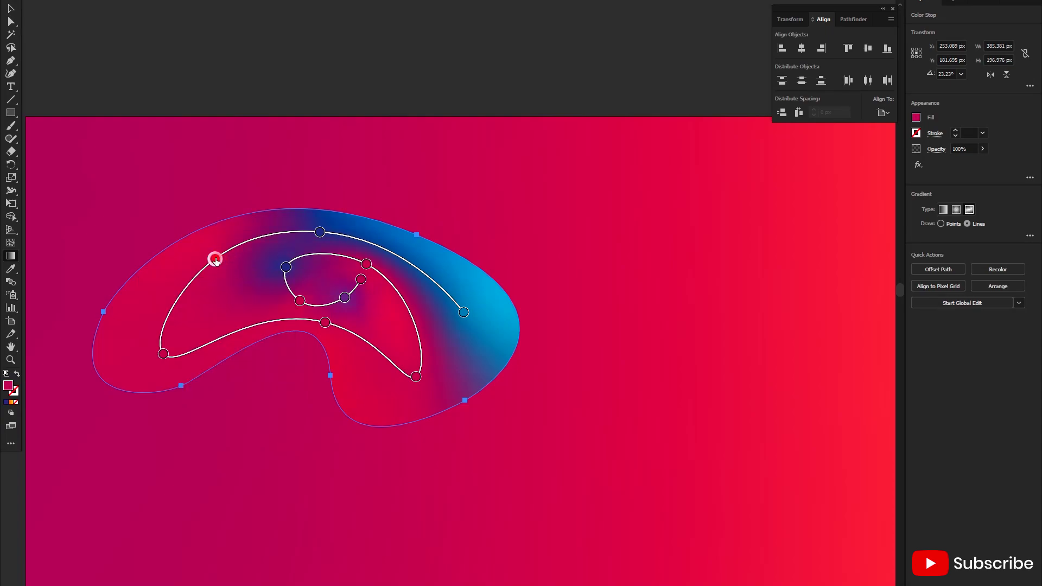
# - Colour the upper-left point yellow-green and the lower-left end point pink
pyautogui.doubleClick(215, 259)
pyautogui.click(211, 300)
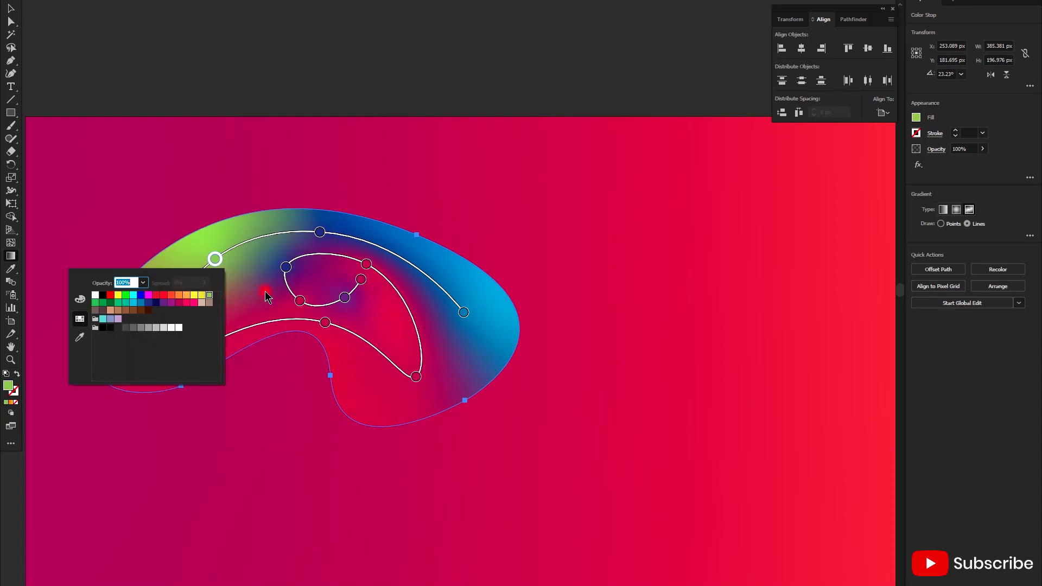
pyautogui.press('Escape')
pyautogui.doubleClick(163, 355)
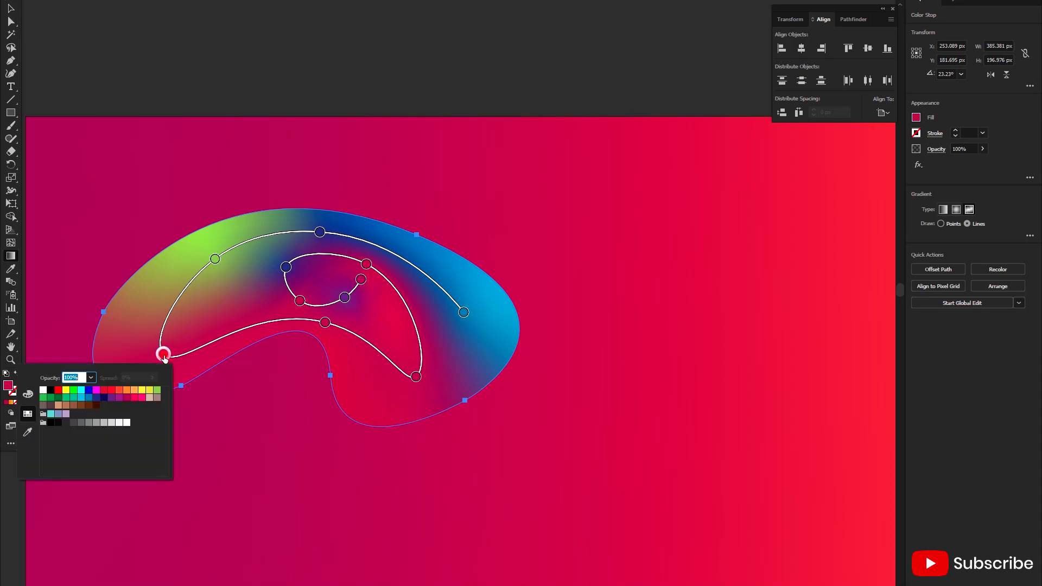
pyautogui.click(136, 402)
# - Reposition the pink end, lower line, inner loop and light blue gradient points
pyautogui.moveTo(163, 354); pyautogui.dragTo(139, 334)
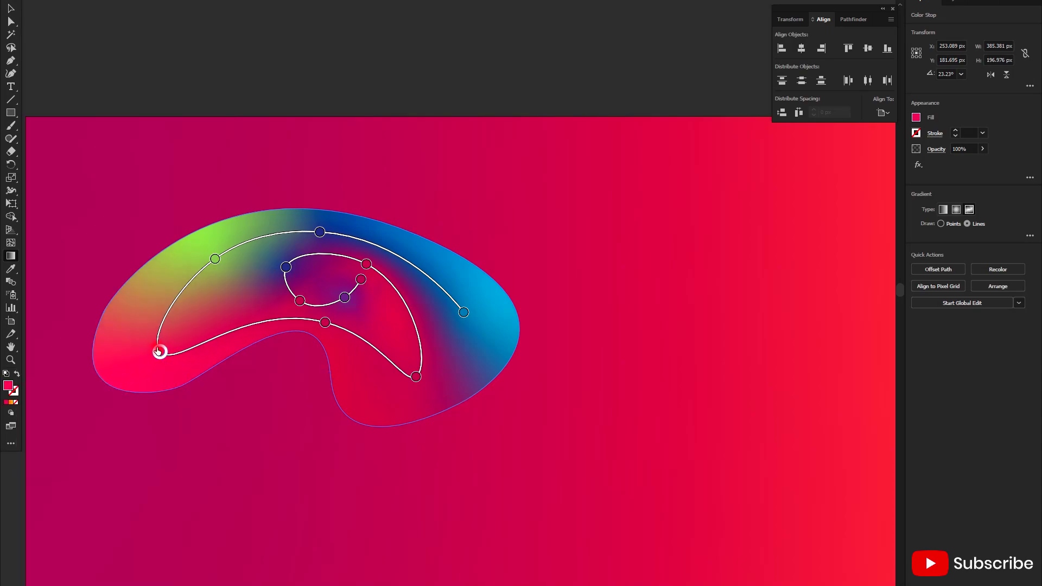
pyautogui.moveTo(323, 328)
pyautogui.mouseDown()
pyautogui.moveTo(325, 337)
pyautogui.moveTo(282, 358)
pyautogui.moveTo(269, 399)
pyautogui.moveTo(279, 399)
pyautogui.mouseUp()
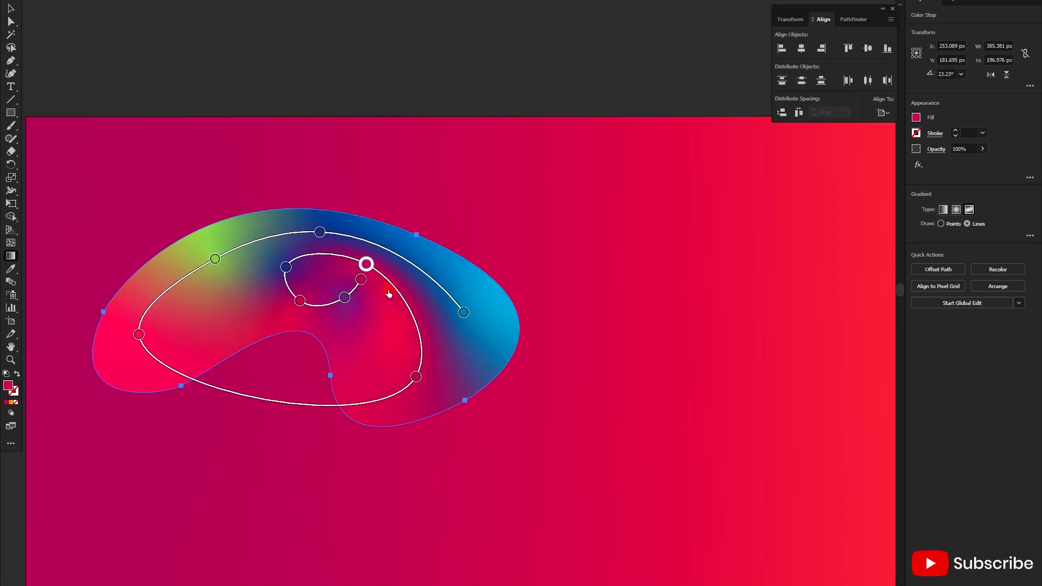
pyautogui.moveTo(366, 265)
pyautogui.mouseDown()
pyautogui.moveTo(386, 284)
pyautogui.moveTo(413, 278)
pyautogui.mouseUp()
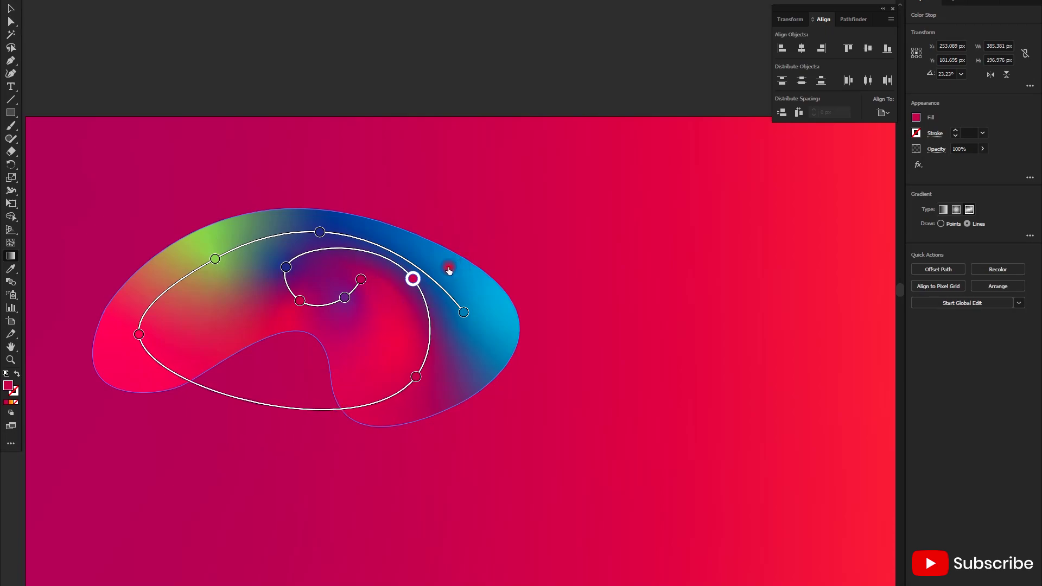
pyautogui.moveTo(463, 312); pyautogui.dragTo(488, 266)
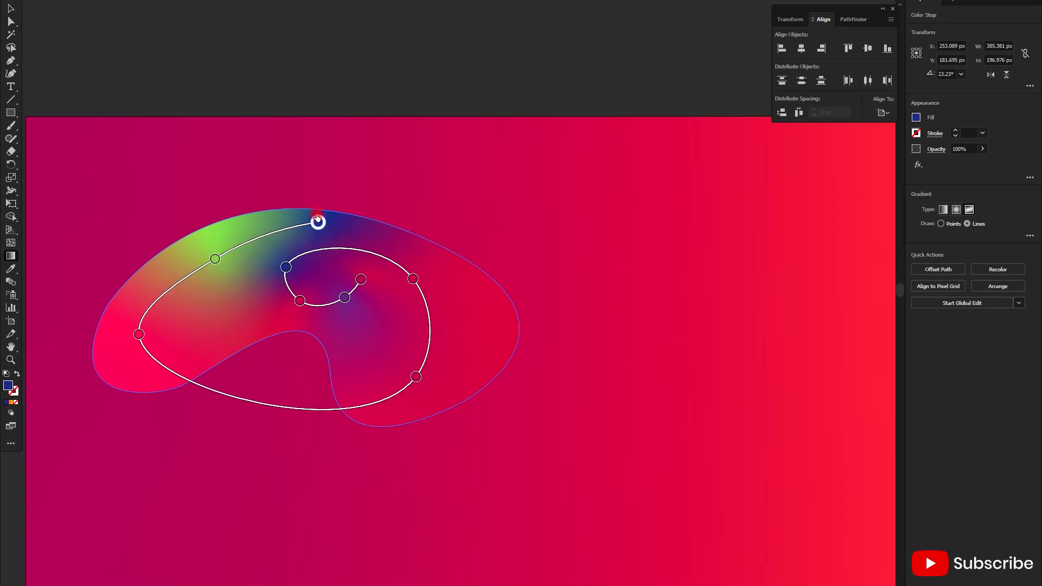
# - Drag the top and green gradient points off the shape to remove them
pyautogui.moveTo(323, 222); pyautogui.dragTo(328, 137)
pyautogui.click(215, 259)
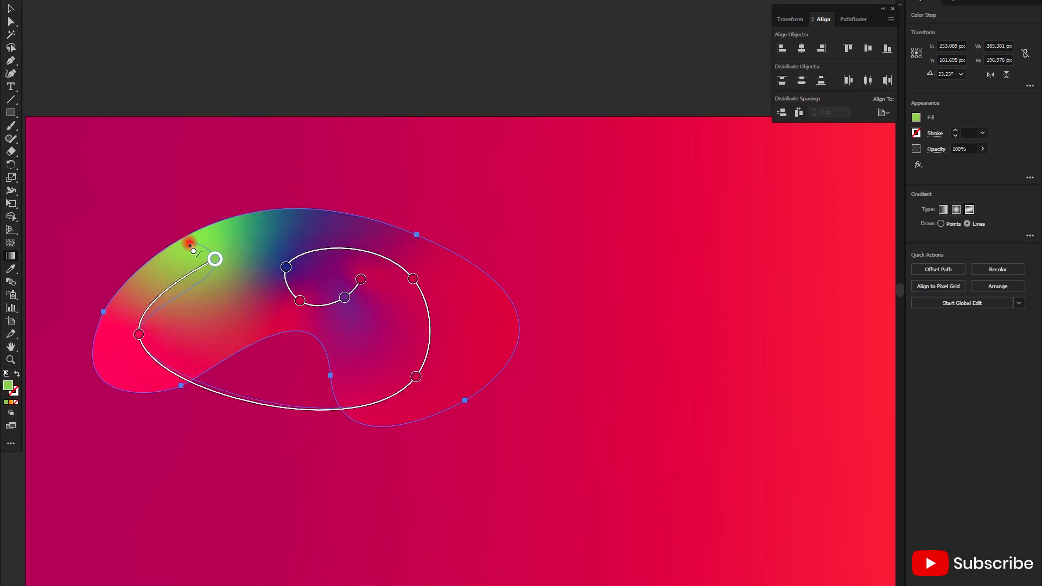
pyautogui.moveTo(215, 259); pyautogui.dragTo(76, 167)
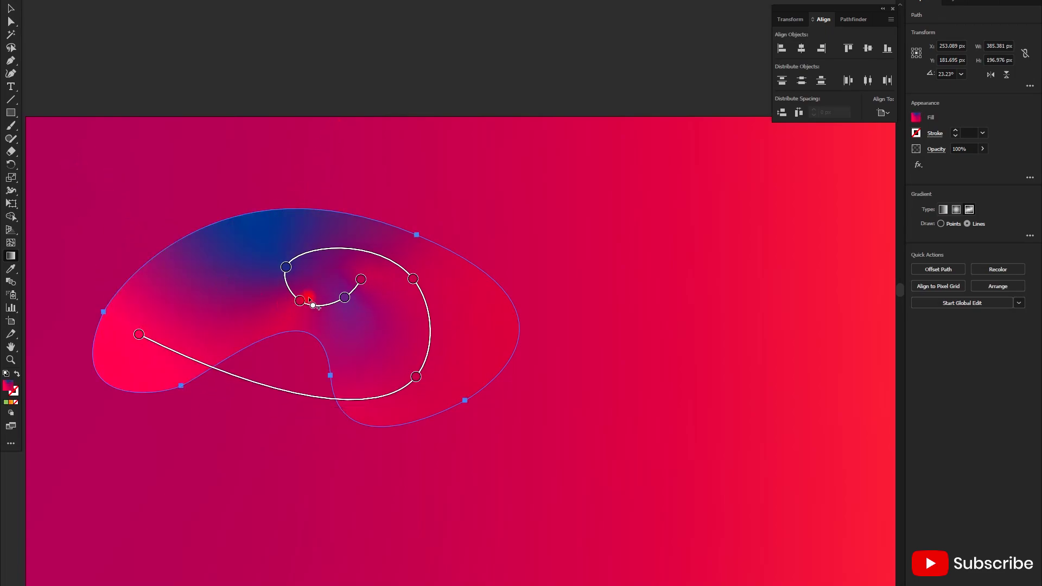
# - Rearrange the inner, lower and right gradient points to reroute the line
pyautogui.click(361, 281)
pyautogui.moveTo(361, 280); pyautogui.dragTo(233, 349)
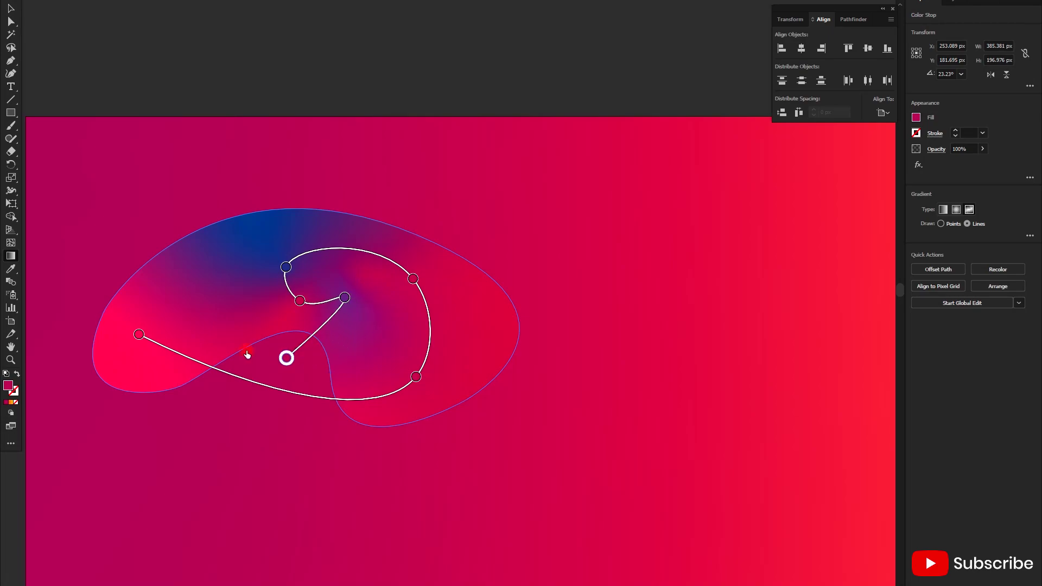
pyautogui.moveTo(299, 302)
pyautogui.mouseDown()
pyautogui.moveTo(224, 267)
pyautogui.moveTo(305, 222)
pyautogui.mouseUp()
pyautogui.moveTo(344, 297); pyautogui.dragTo(334, 264)
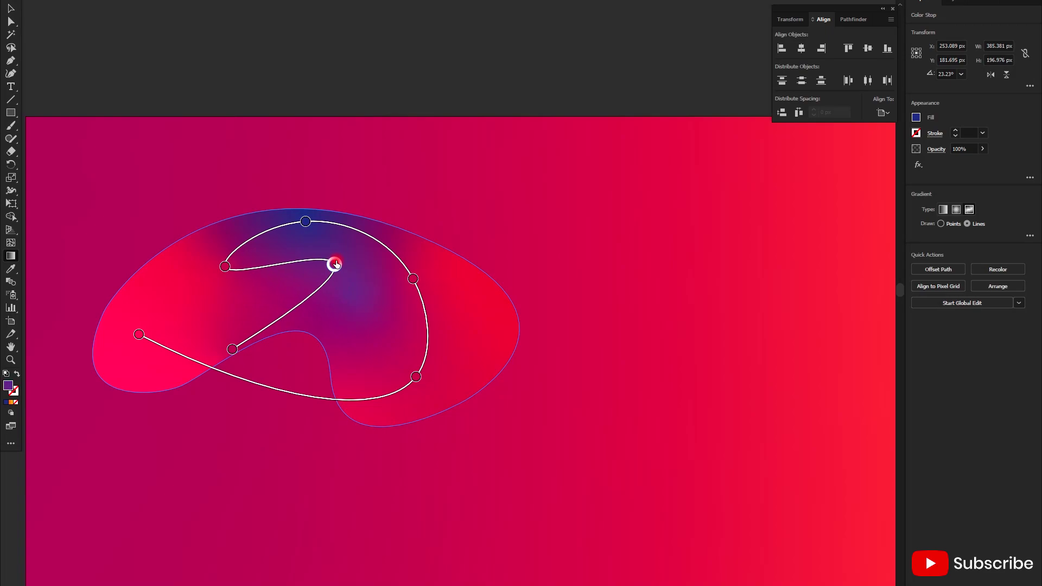
pyautogui.click(231, 349)
pyautogui.moveTo(232, 349); pyautogui.dragTo(203, 308)
pyautogui.moveTo(413, 279)
pyautogui.mouseDown()
pyautogui.moveTo(465, 290)
pyautogui.moveTo(467, 302)
pyautogui.mouseUp()
pyautogui.moveTo(415, 377); pyautogui.dragTo(473, 370)
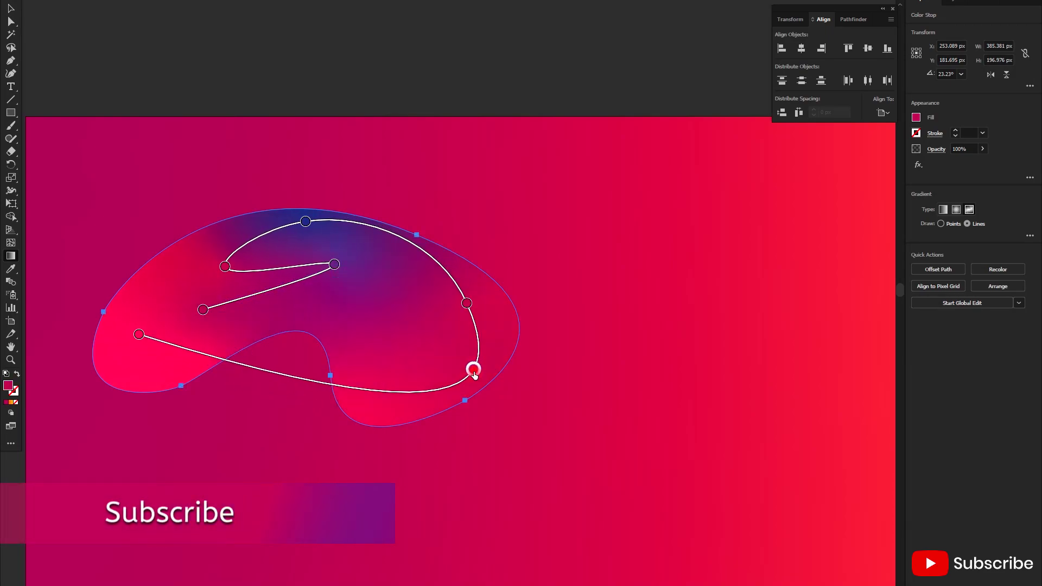
# - Adjust the lower-right points and drag the pink point off the shape
pyautogui.doubleClick(474, 370)
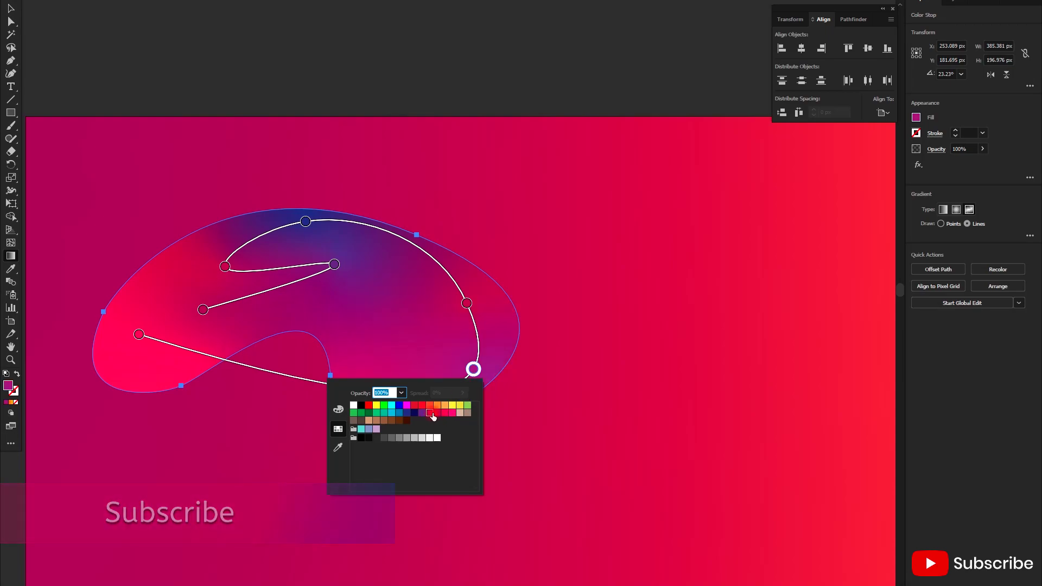
pyautogui.moveTo(467, 303); pyautogui.dragTo(487, 308)
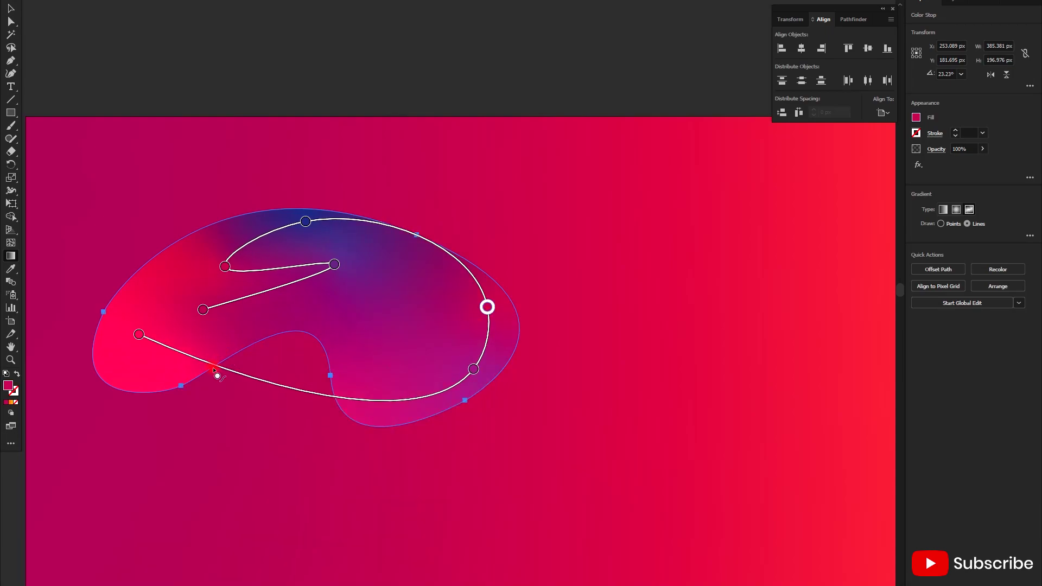
pyautogui.moveTo(138, 334)
pyautogui.mouseDown()
pyautogui.moveTo(384, 487)
pyautogui.moveTo(618, 496)
pyautogui.moveTo(653, 429)
pyautogui.mouseUp()
# - Pull remaining gradient points off the blob, then delete the whole blob shape
pyautogui.scroll(-2, 593, 424)
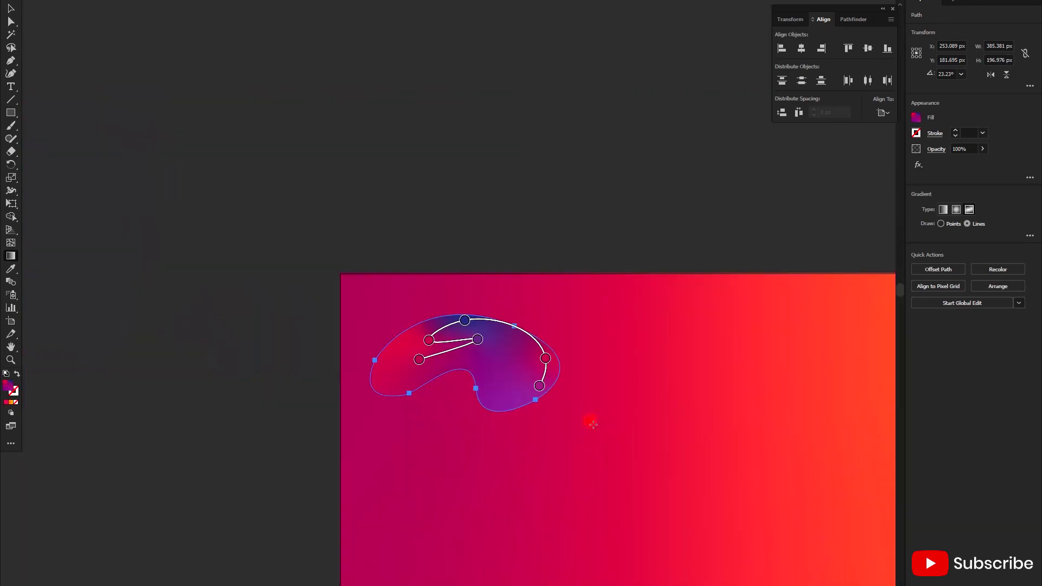
pyautogui.click(478, 342)
pyautogui.moveTo(478, 345); pyautogui.dragTo(450, 455)
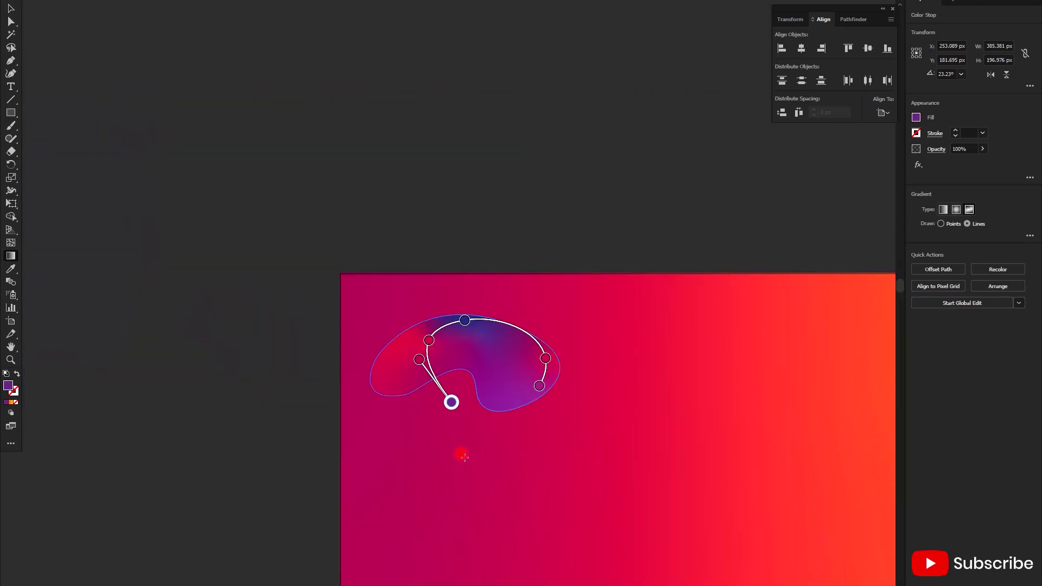
pyautogui.moveTo(419, 361); pyautogui.dragTo(466, 496)
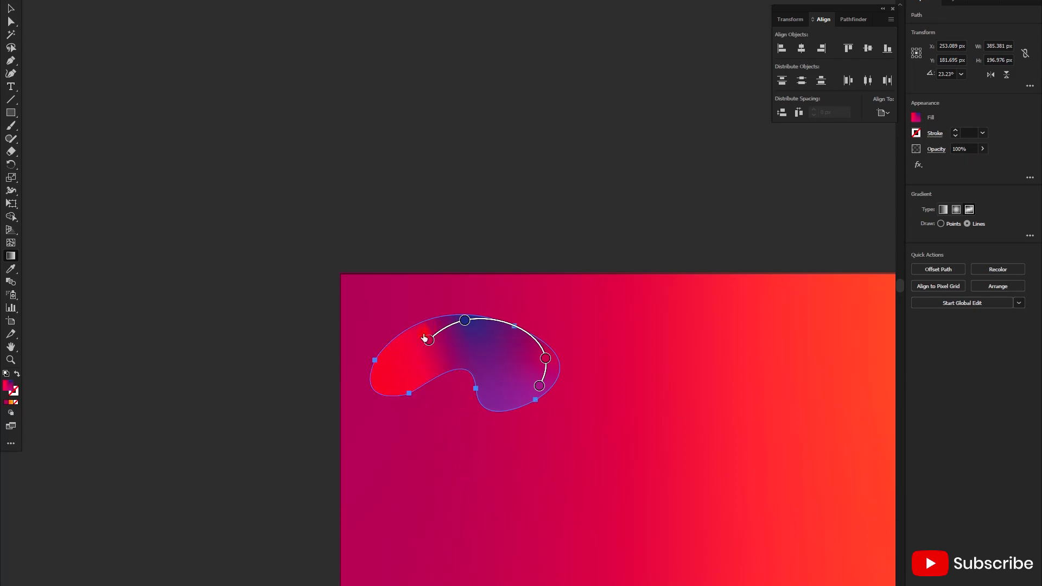
pyautogui.click(436, 350)
pyautogui.press('Delete')
pyautogui.scroll(-2, 419, 376)
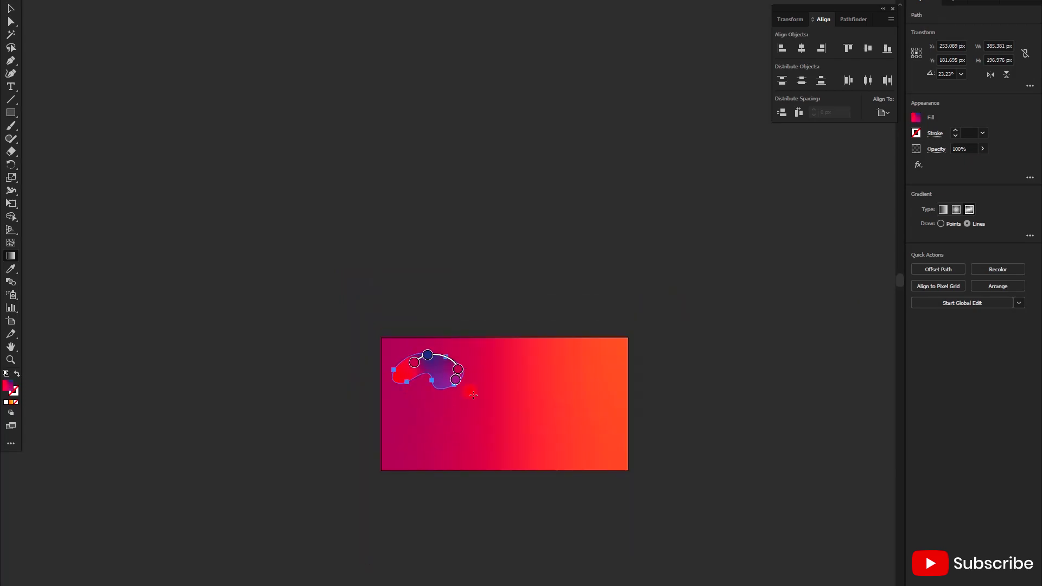
pyautogui.press('Delete')
# - Draw a square on the artboard and fill it with a radial white-to-black gradient
pyautogui.click(11, 114)
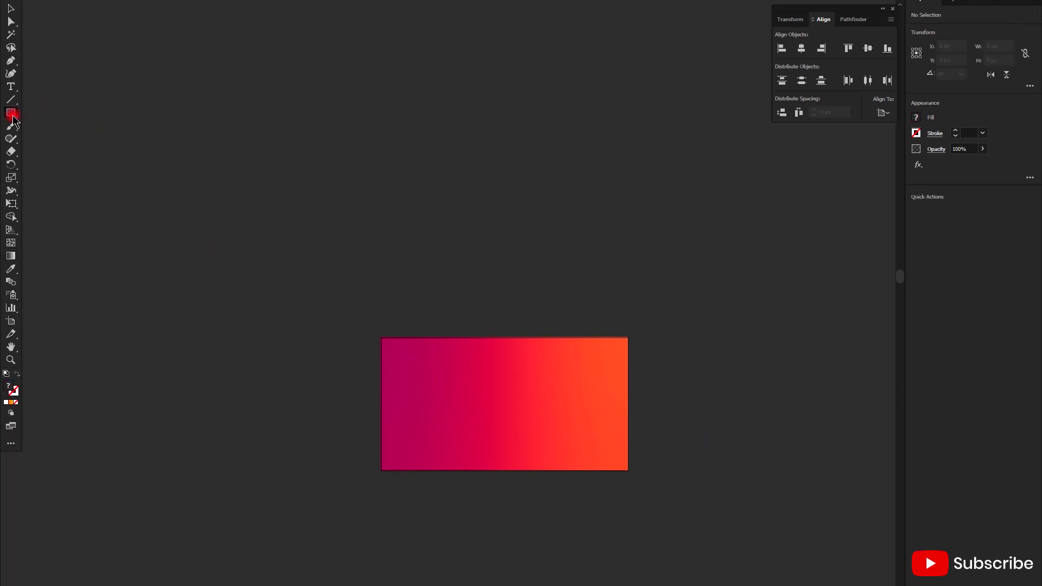
pyautogui.scroll(1, 493, 446)
pyautogui.moveTo(380, 335); pyautogui.dragTo(497, 452)
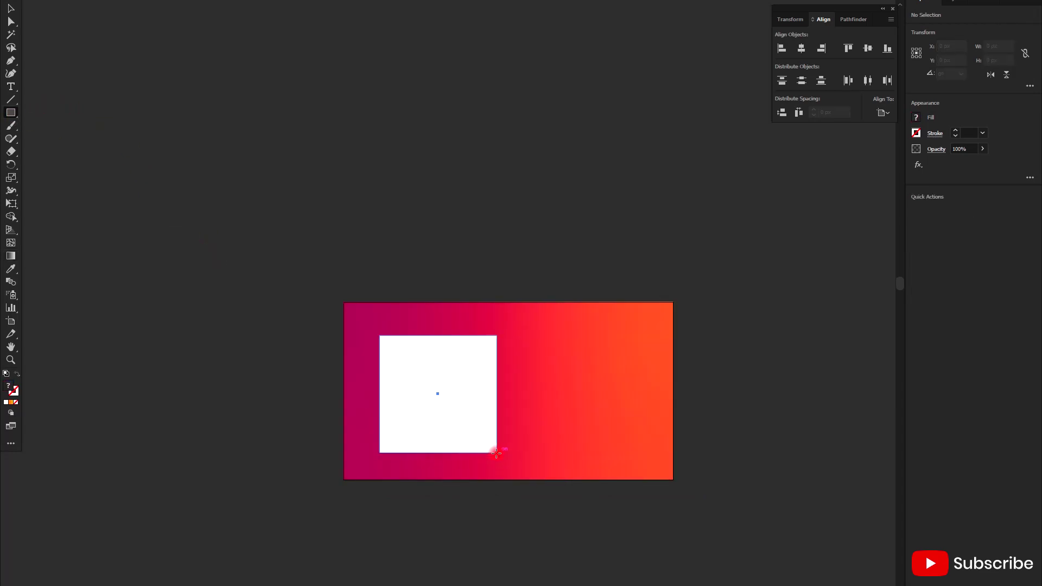
pyautogui.click(916, 118)
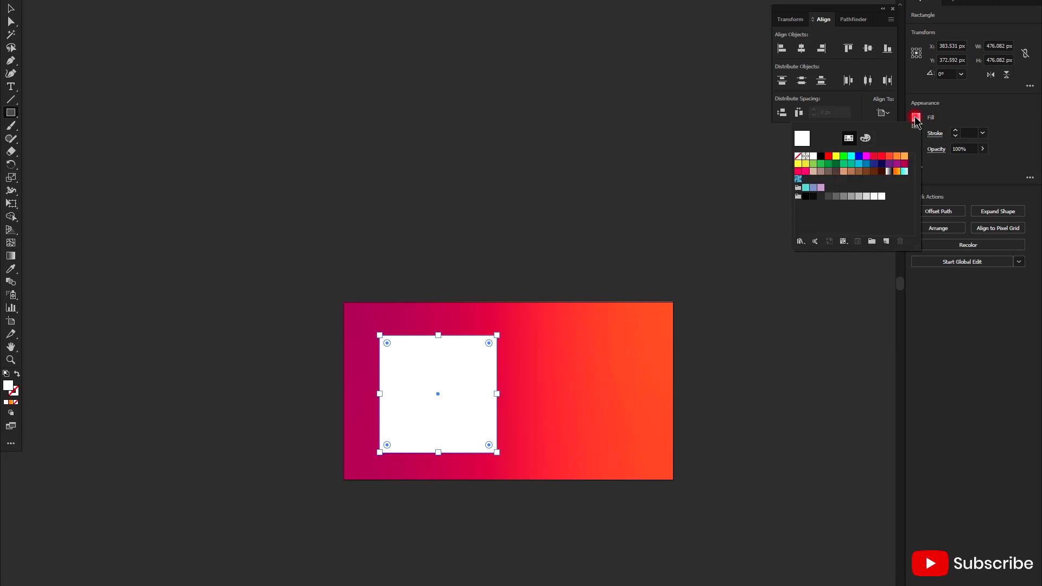
pyautogui.click(821, 187)
pyautogui.click(888, 171)
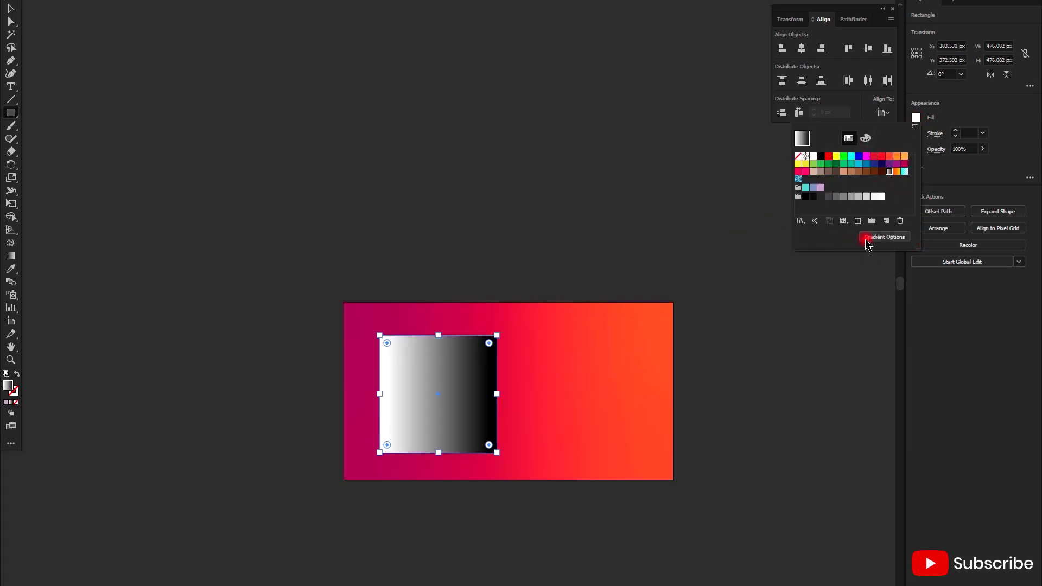
pyautogui.click(970, 190)
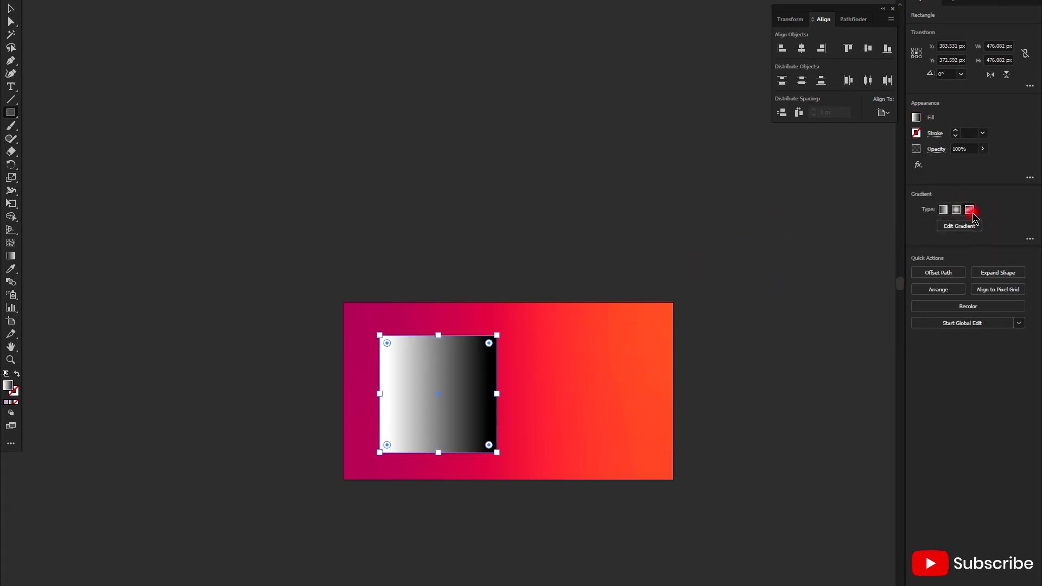
pyautogui.click(957, 210)
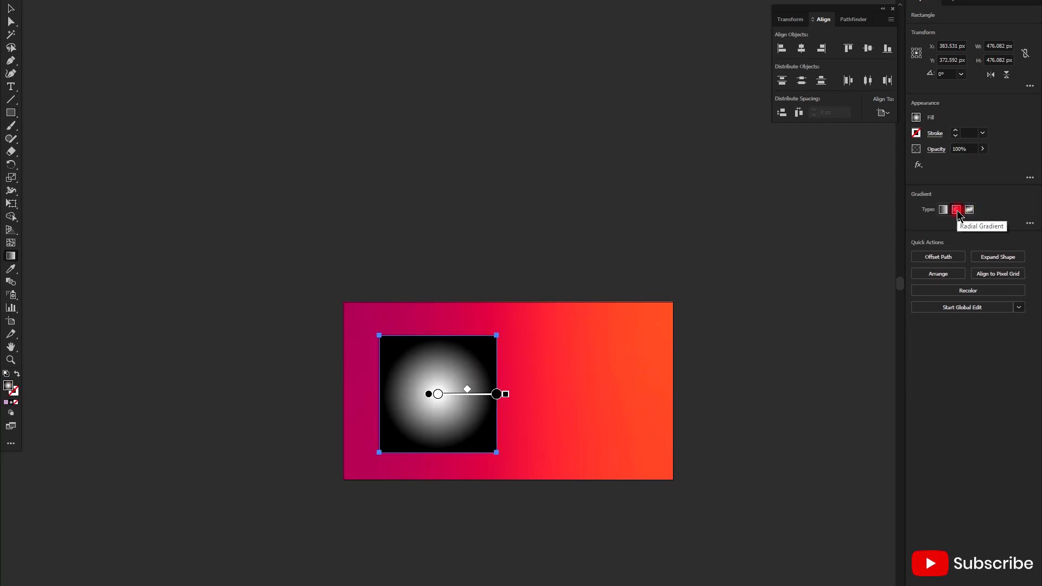
pyautogui.click(960, 226)
# - Set the centre stop to pink and the extended outer stop to orange-red
pyautogui.doubleClick(437, 394)
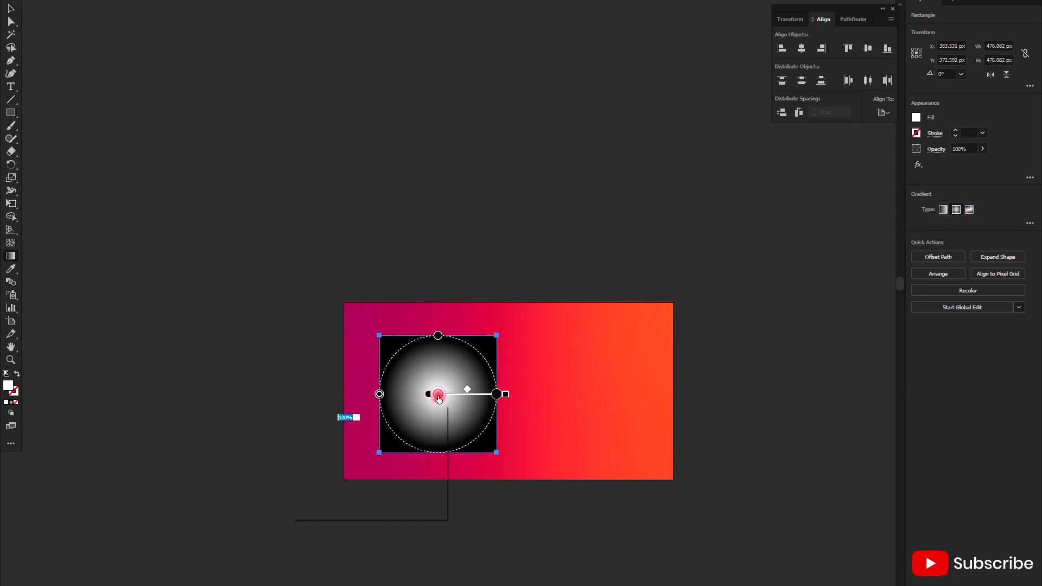
pyautogui.click(416, 439)
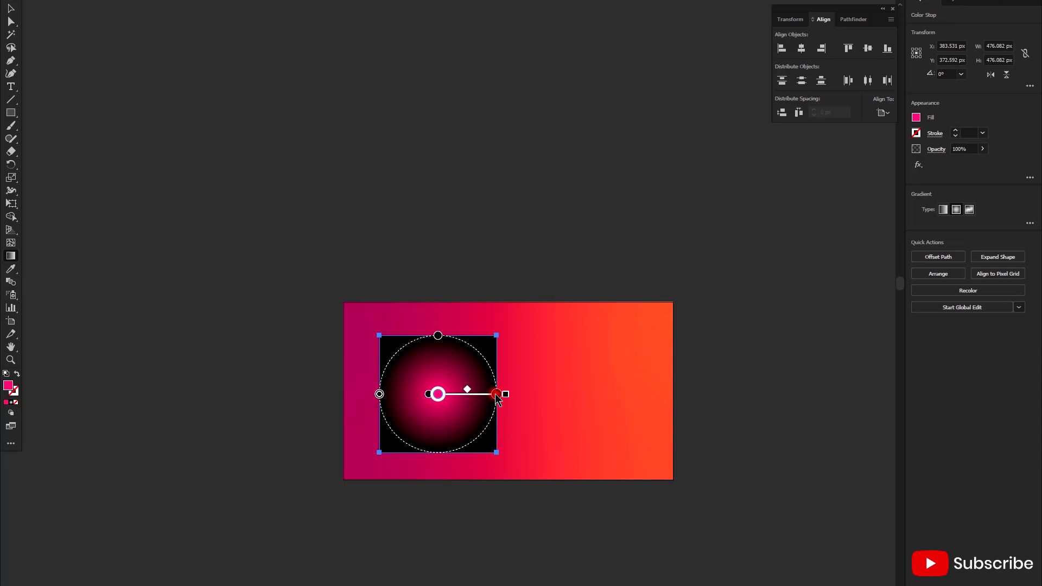
pyautogui.moveTo(505, 394); pyautogui.dragTo(587, 396)
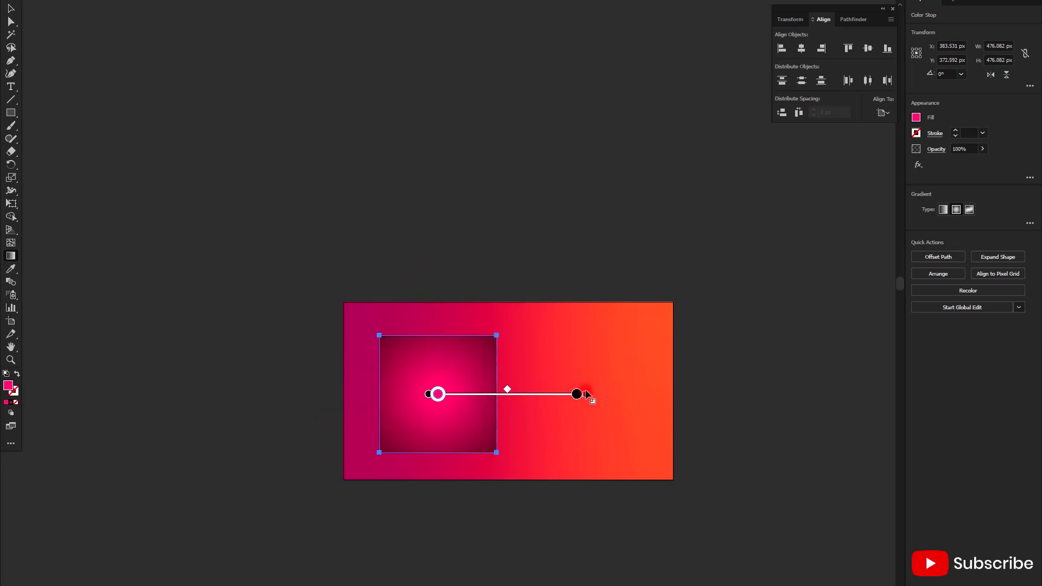
pyautogui.click(576, 395)
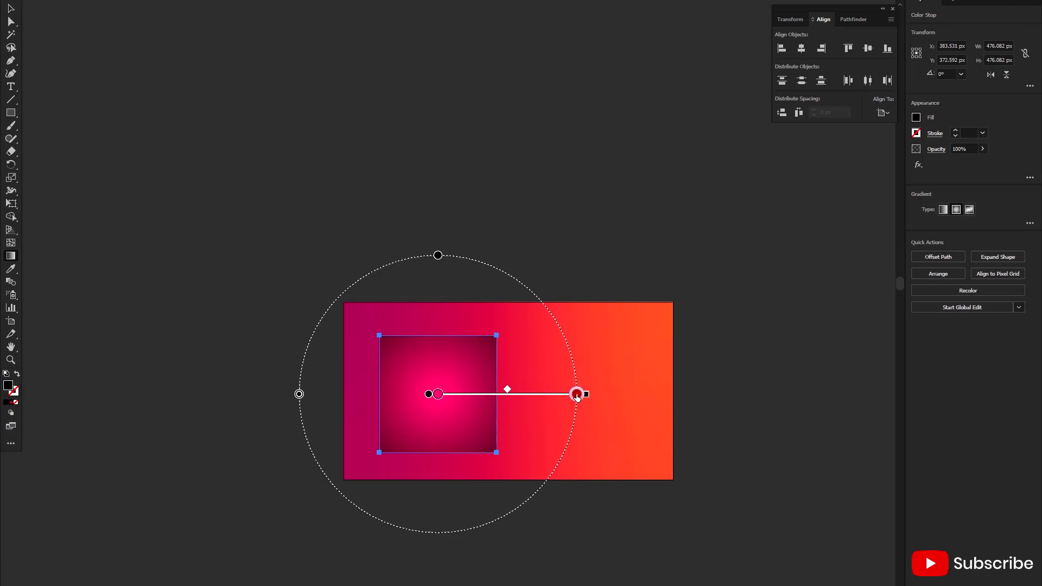
pyautogui.doubleClick(577, 395)
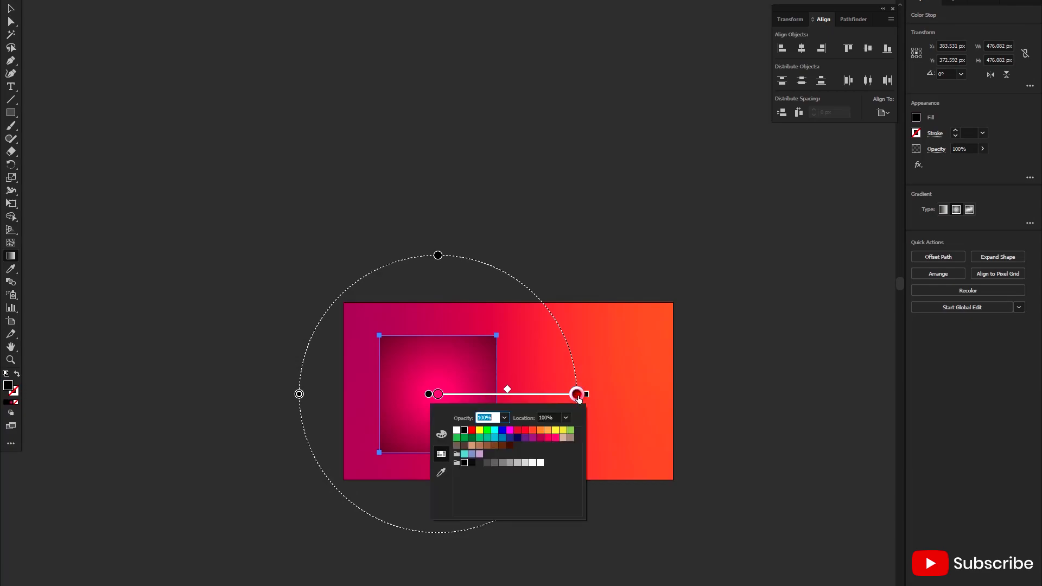
pyautogui.click(548, 438)
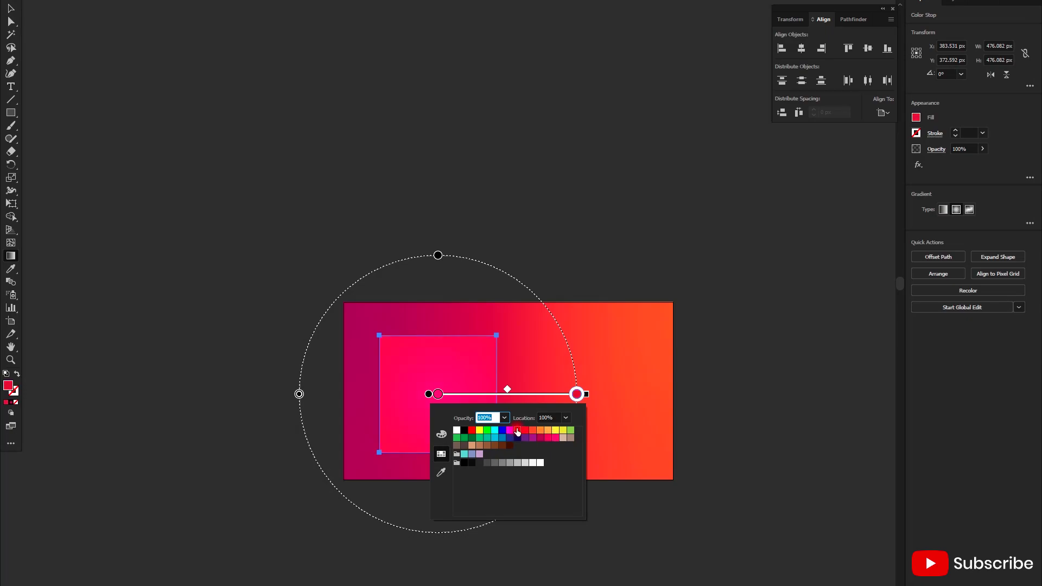
pyautogui.click(512, 432)
pyautogui.click(533, 432)
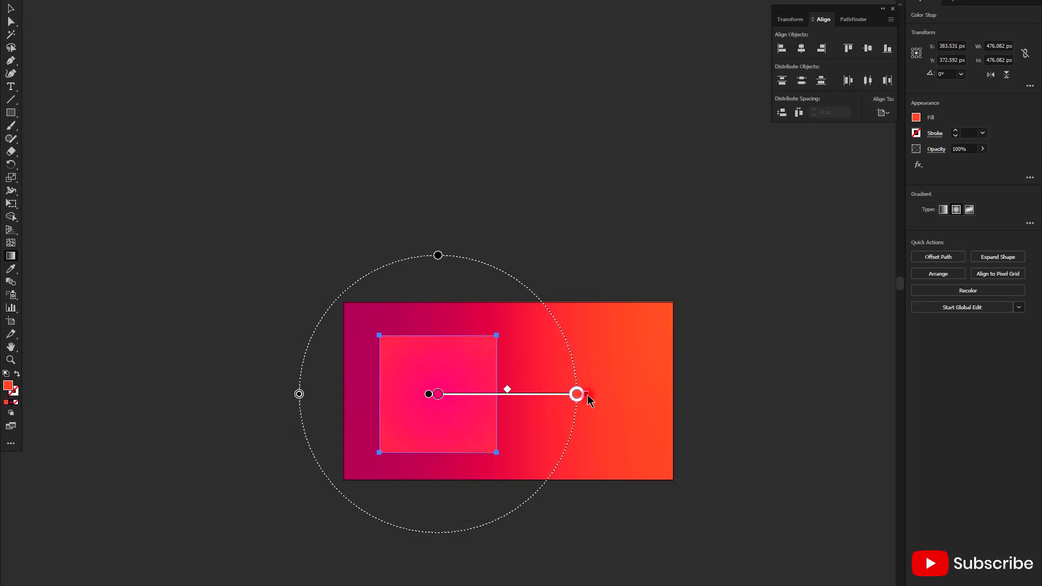
pyautogui.moveTo(577, 394); pyautogui.dragTo(630, 394)
# - Shrink the radial-gradient square toward the top-left, then delete it
pyautogui.press('v')
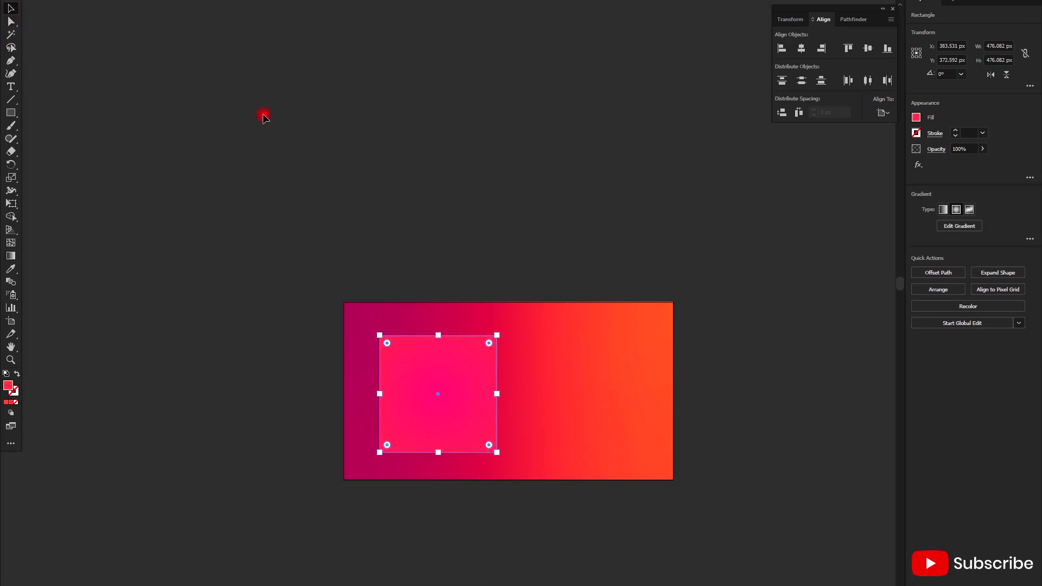
pyautogui.click(263, 114)
pyautogui.click(471, 445)
pyautogui.moveTo(497, 452); pyautogui.dragTo(371, 327)
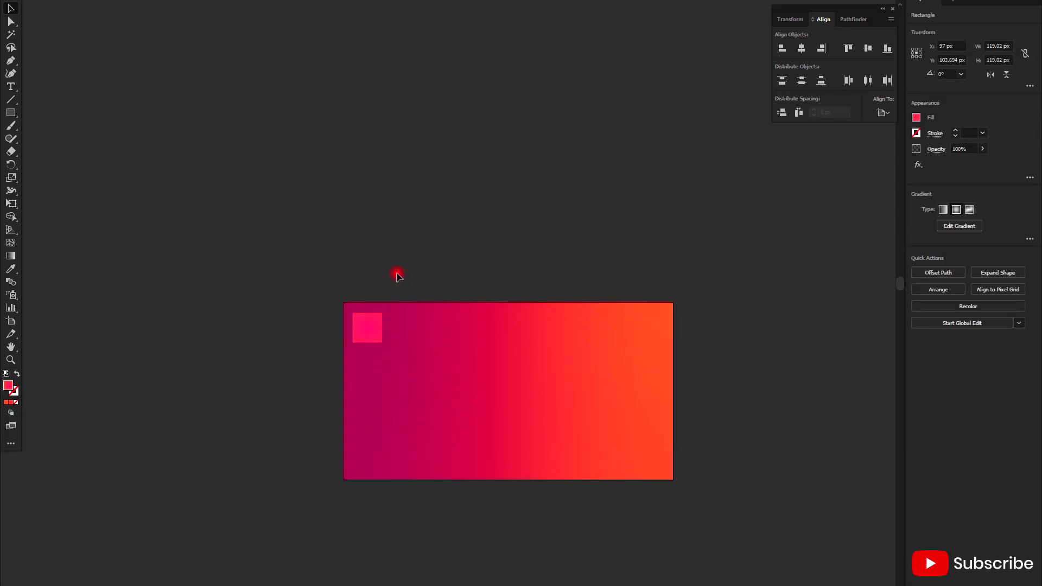
pyautogui.click(396, 272)
pyautogui.scroll(1, 390, 344)
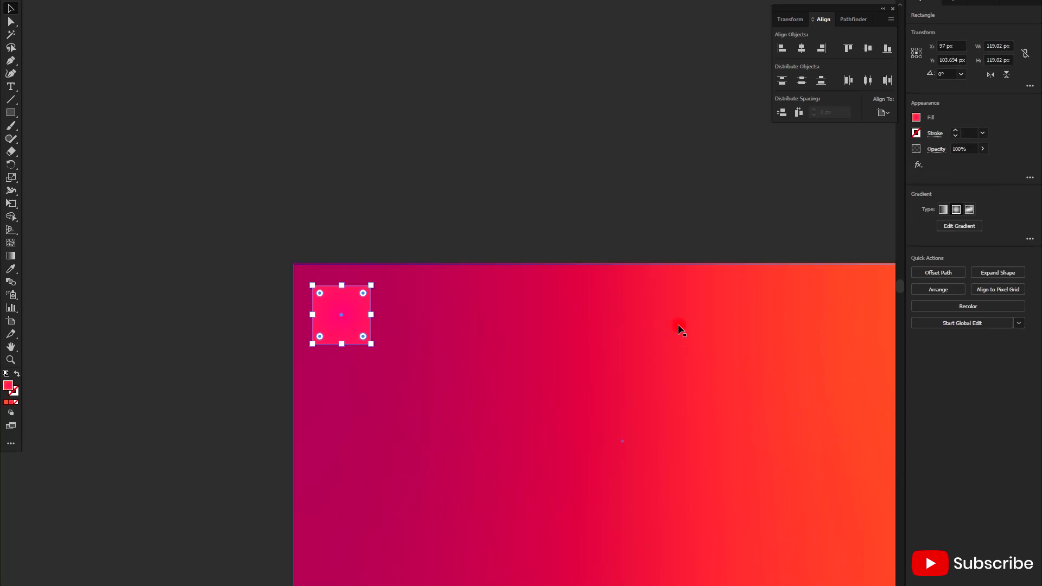
pyautogui.press('Delete')
pyautogui.scroll(-1, 217, 255)
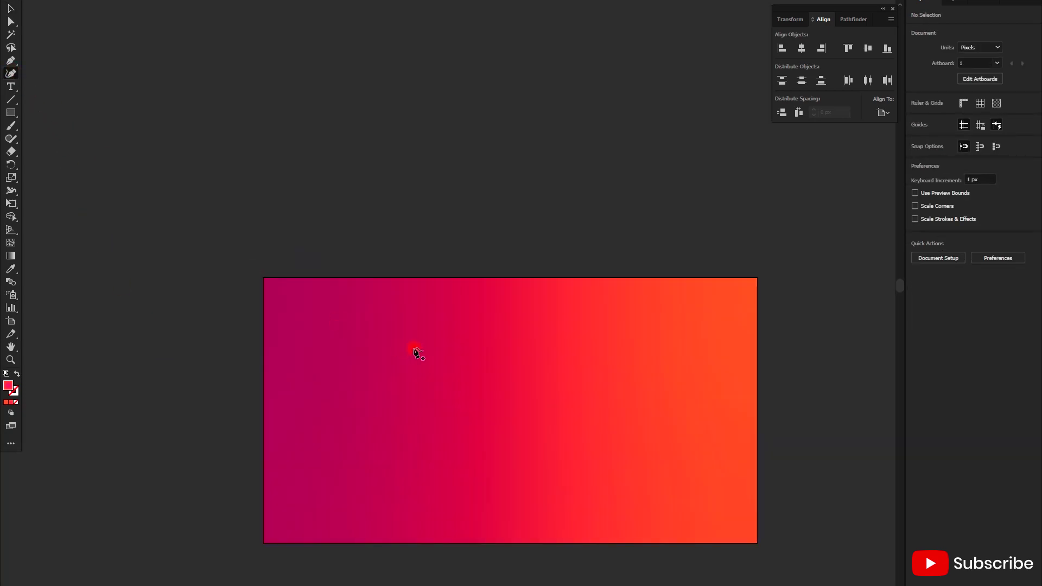
# - Draw a closed five-anchor curved shape with the Curvature tool on the artboard
pyautogui.scroll(-1, 414, 351)
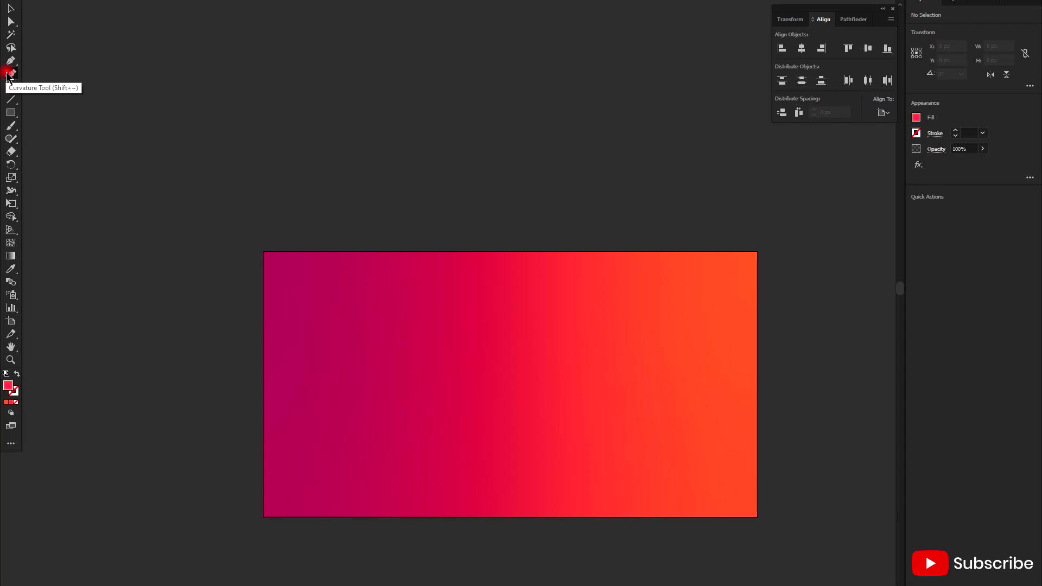
pyautogui.click(8, 76)
pyautogui.click(396, 367)
pyautogui.click(595, 404)
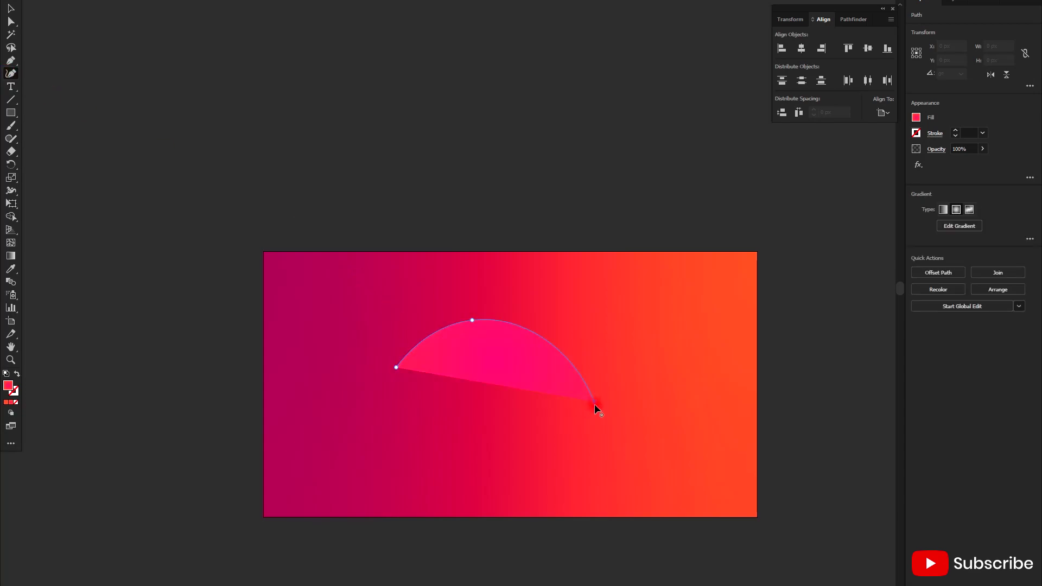
pyautogui.click(543, 475)
pyautogui.click(387, 483)
pyautogui.click(318, 398)
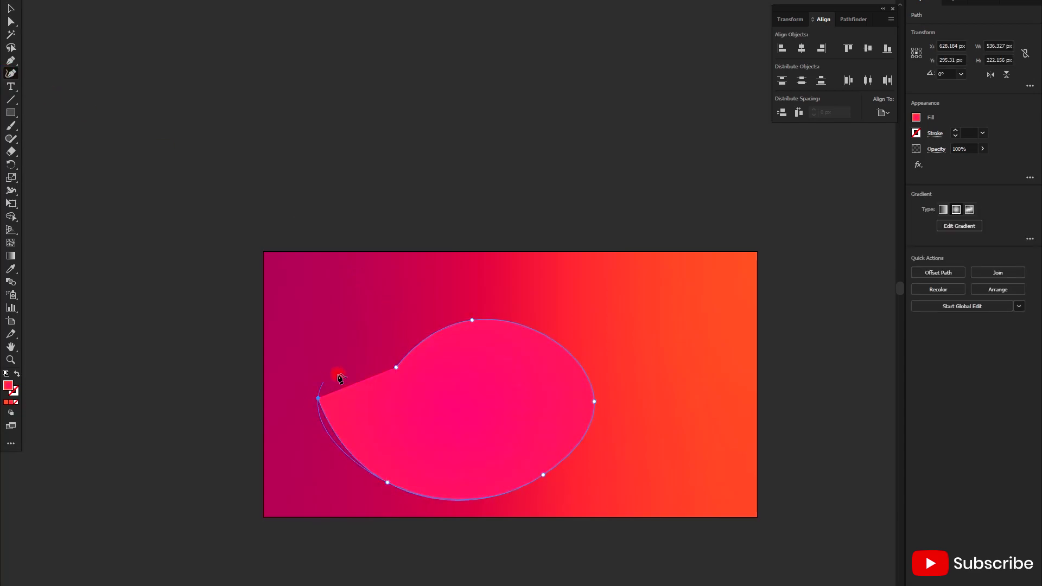
pyautogui.click(396, 367)
# - Drag the shape's anchors to reshape its notch, lower curve and bulging right side
pyautogui.moveTo(395, 366); pyautogui.dragTo(527, 401)
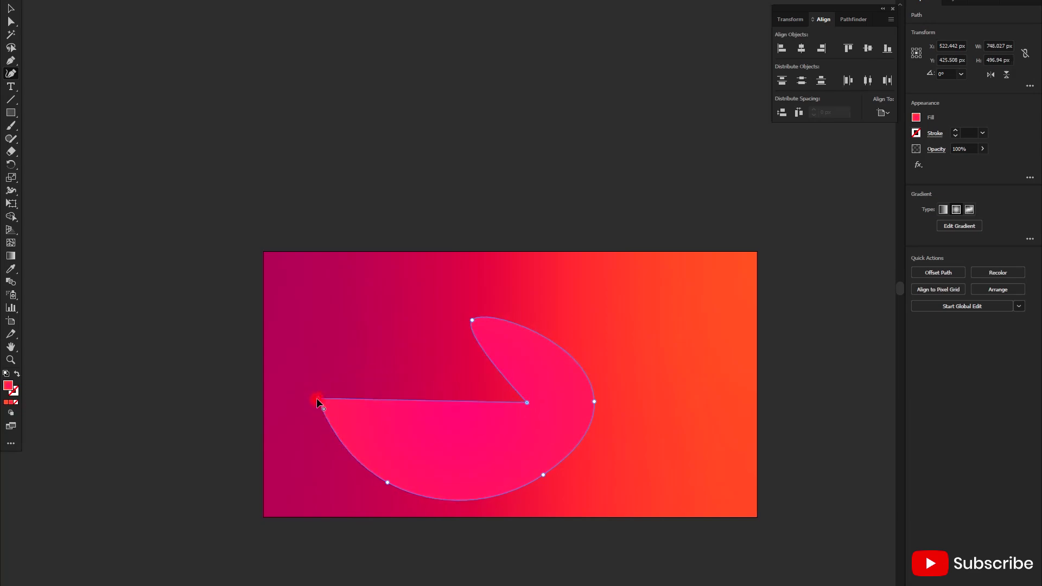
pyautogui.moveTo(318, 399); pyautogui.dragTo(303, 371)
pyautogui.moveTo(471, 321); pyautogui.dragTo(415, 297)
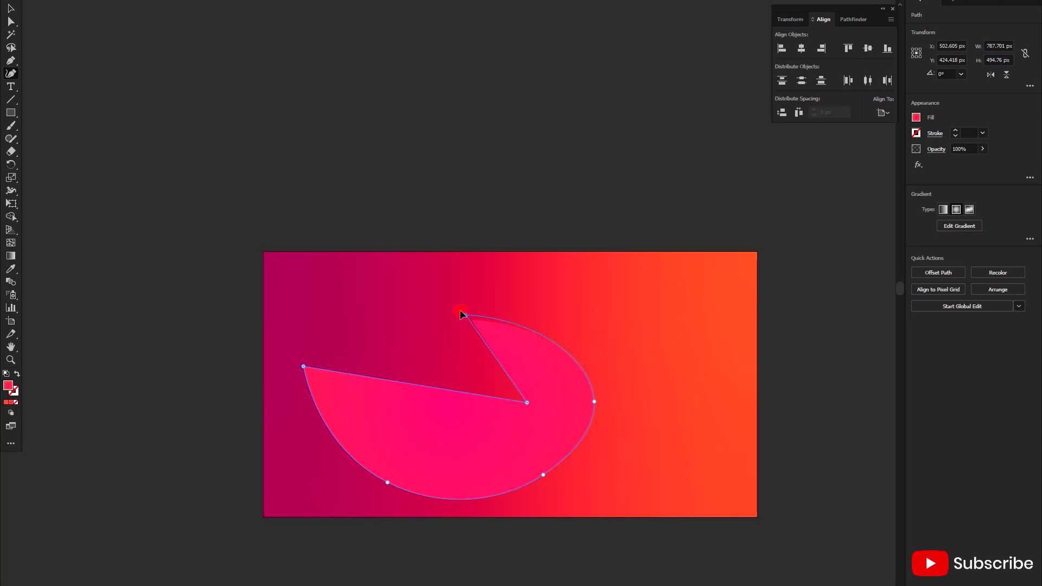
pyautogui.moveTo(594, 402); pyautogui.dragTo(643, 370)
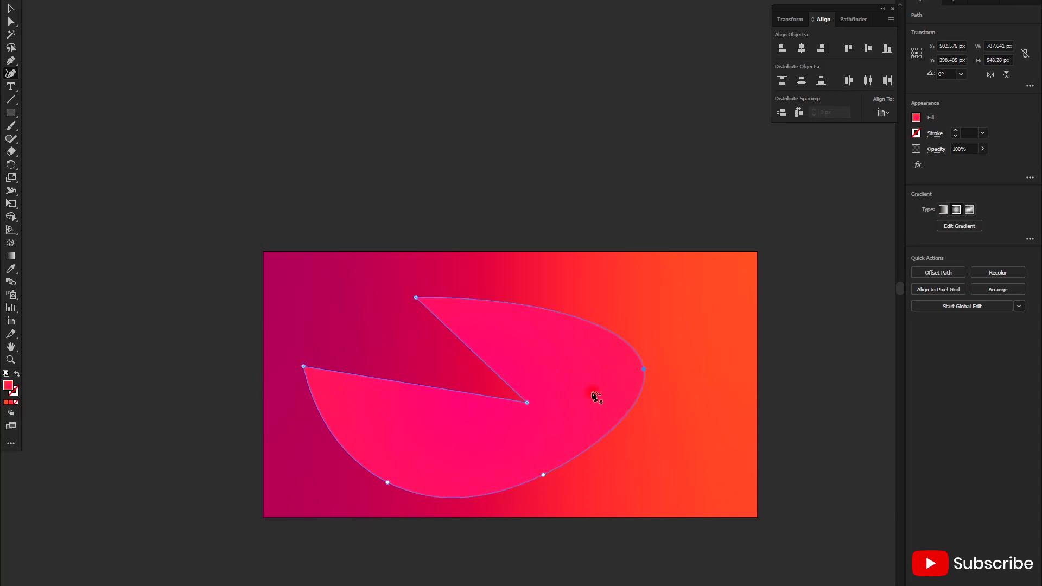
pyautogui.moveTo(424, 364); pyautogui.dragTo(423, 362)
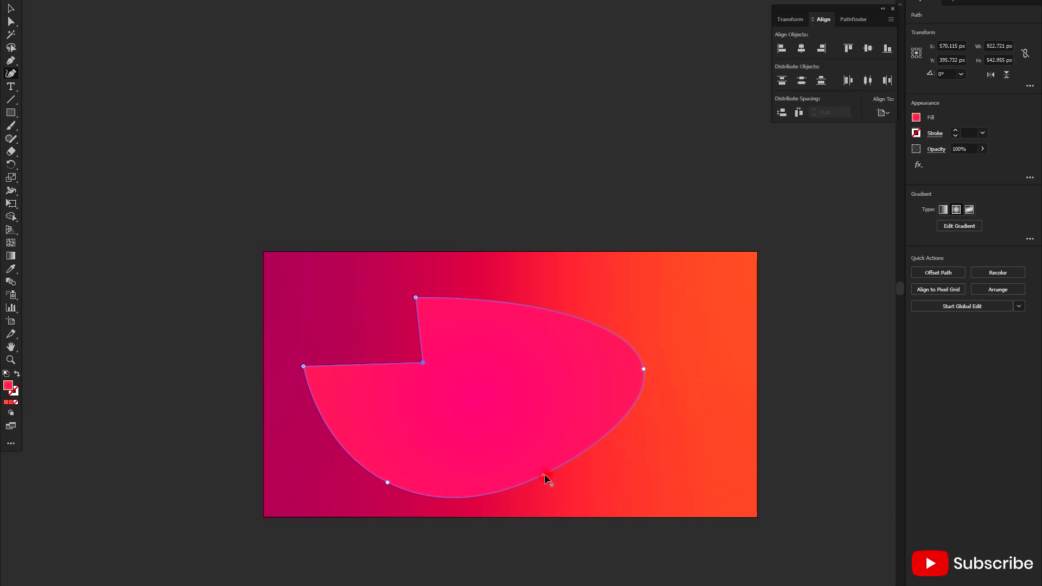
pyautogui.moveTo(545, 475); pyautogui.dragTo(516, 415)
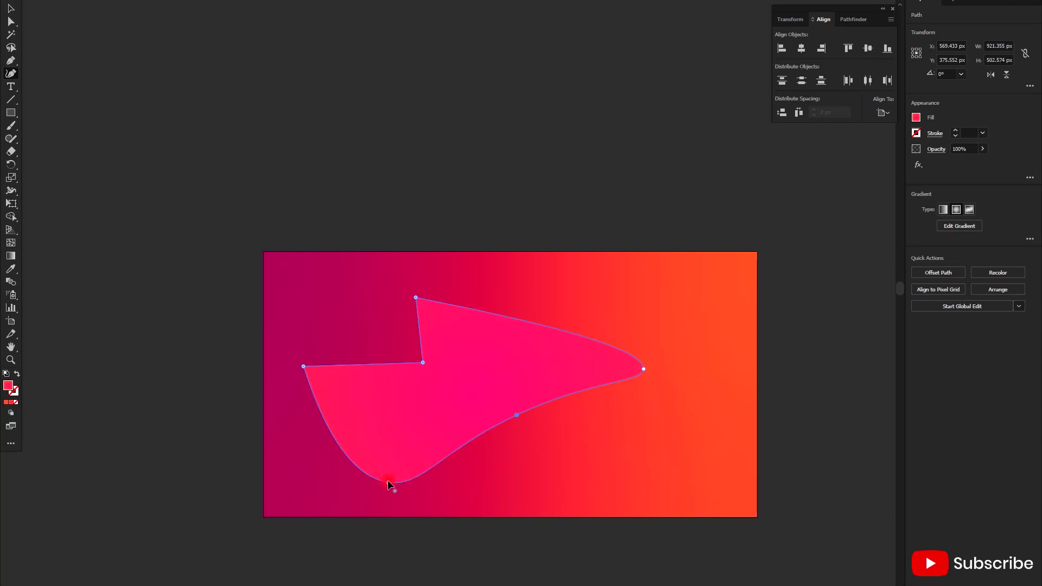
pyautogui.moveTo(387, 480); pyautogui.dragTo(450, 421)
pyautogui.moveTo(644, 369)
pyautogui.mouseDown()
pyautogui.moveTo(485, 365)
pyautogui.moveTo(519, 322)
pyautogui.mouseUp()
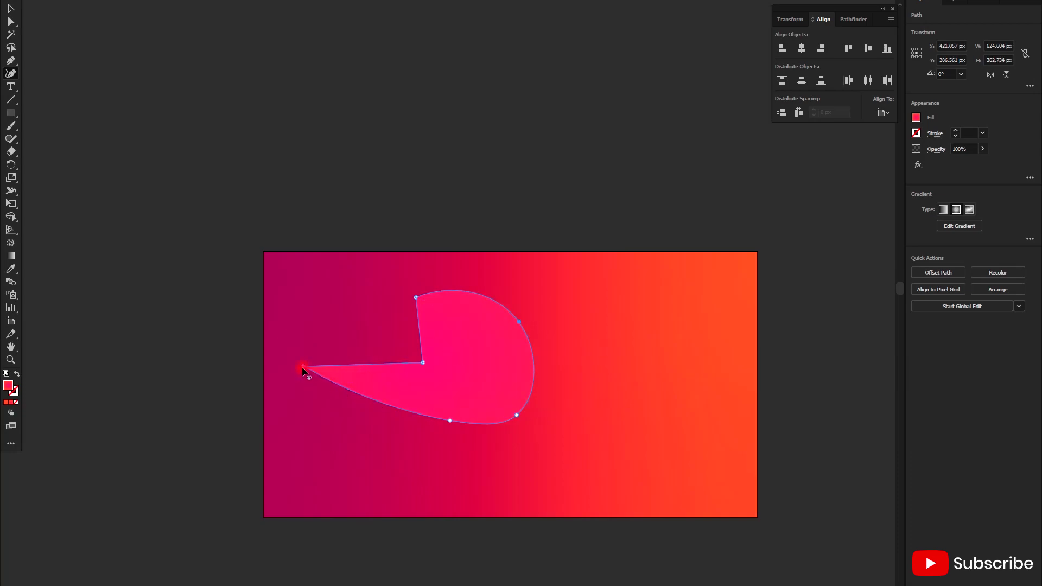
pyautogui.moveTo(304, 365); pyautogui.dragTo(315, 408)
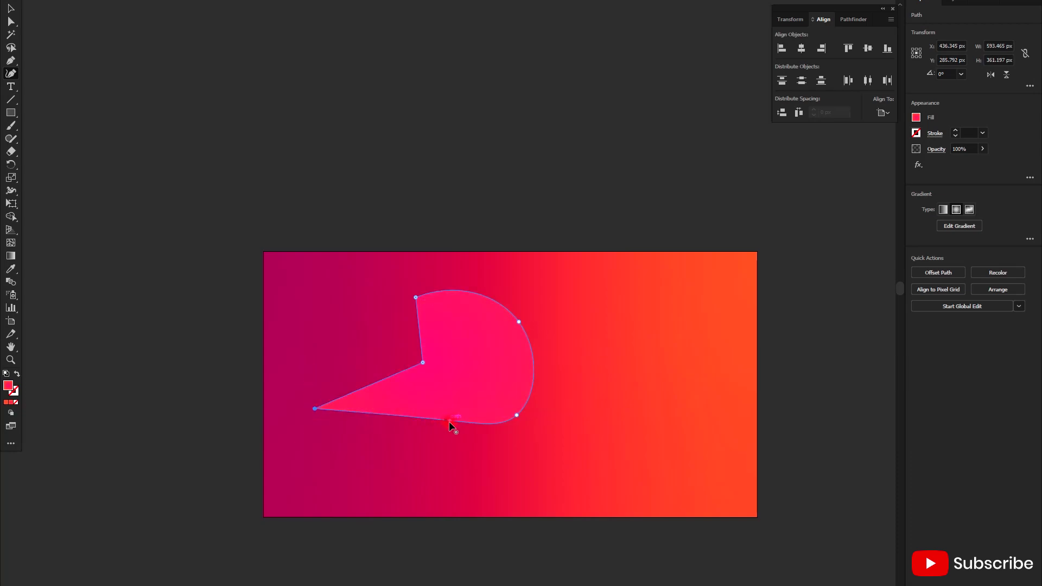
pyautogui.moveTo(450, 420); pyautogui.dragTo(410, 428)
# - Pin the shape's anchors to the artboard's top-left and bottom-left corners
pyautogui.moveTo(422, 362); pyautogui.dragTo(264, 251)
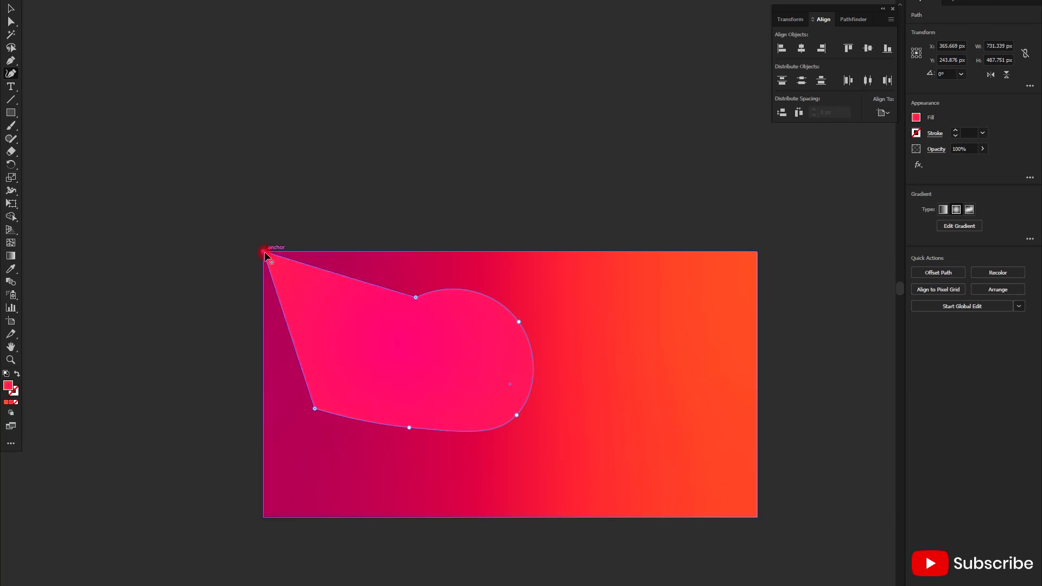
pyautogui.moveTo(315, 408); pyautogui.dragTo(264, 517)
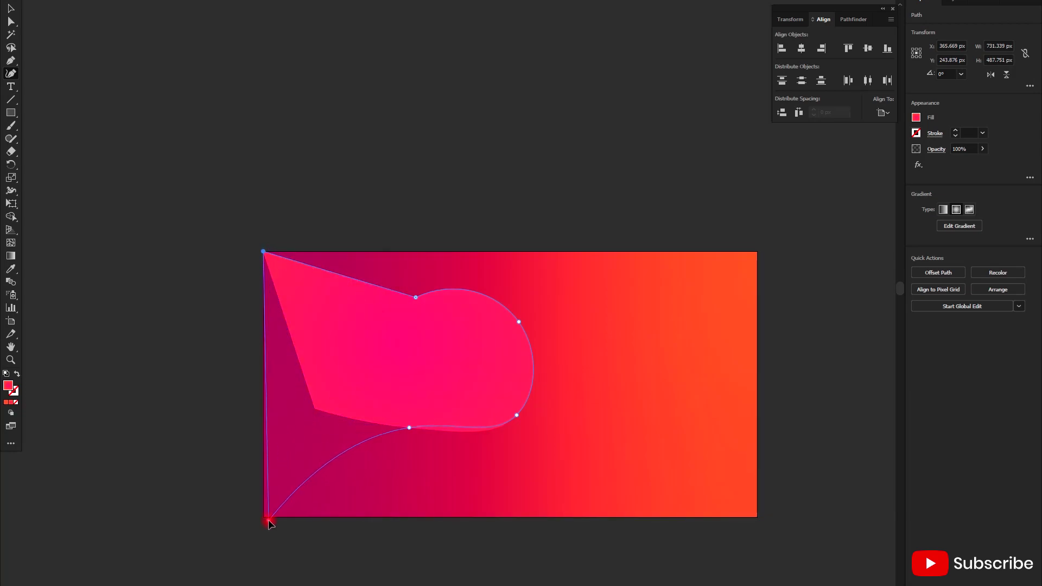
pyautogui.click(416, 298)
# - Replace the top-edge corner with a smooth point and make the lower-right point smooth
pyautogui.press('Delete')
pyautogui.click(416, 297)
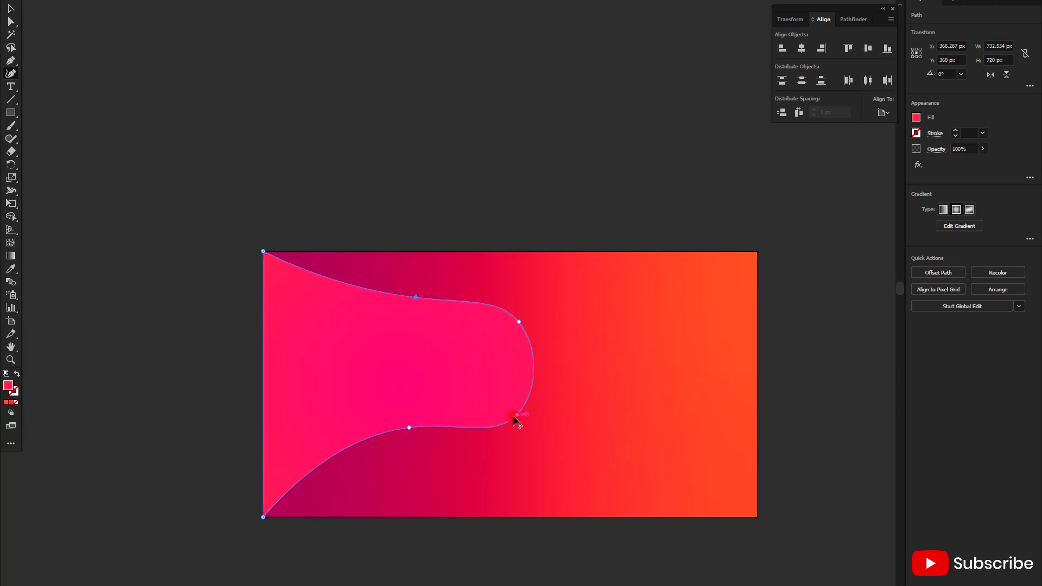
pyautogui.click(516, 415)
pyautogui.doubleClick(516, 415)
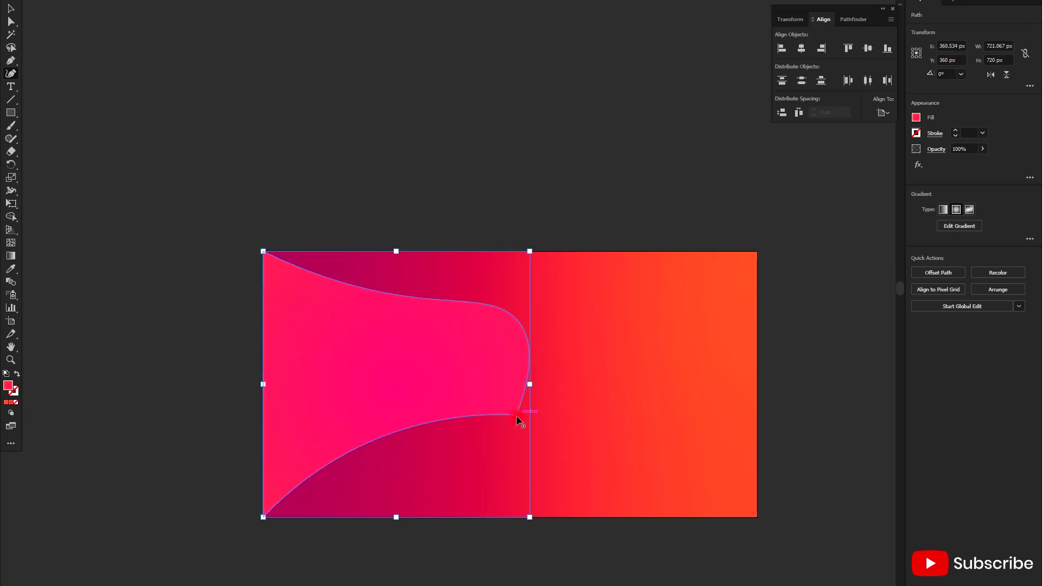
# - Nudge the bottom, top and upper-right anchors, then add points on the right and lower curves
pyautogui.moveTo(410, 428); pyautogui.dragTo(422, 439)
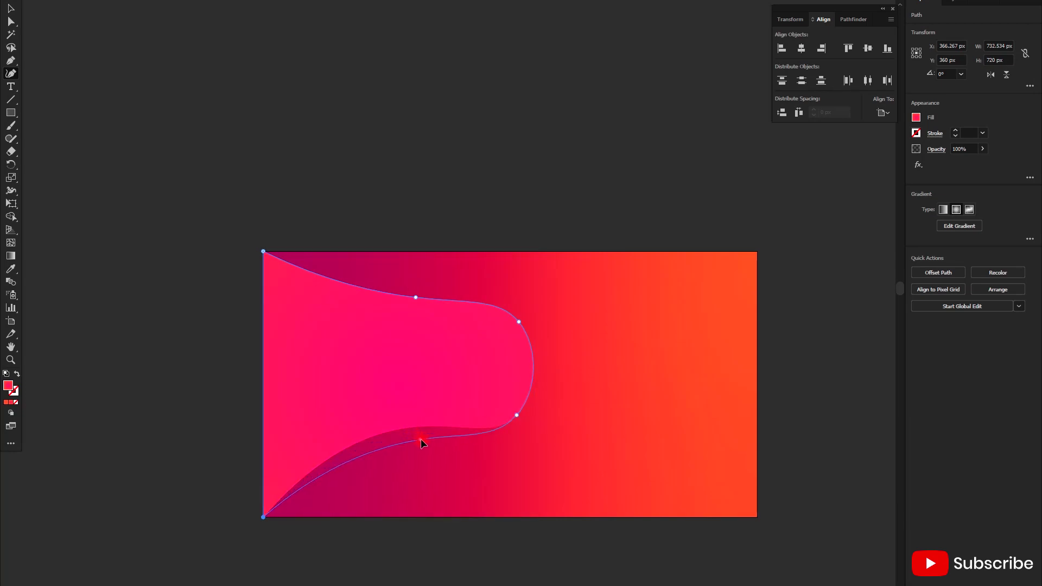
pyautogui.moveTo(415, 297); pyautogui.dragTo(417, 291)
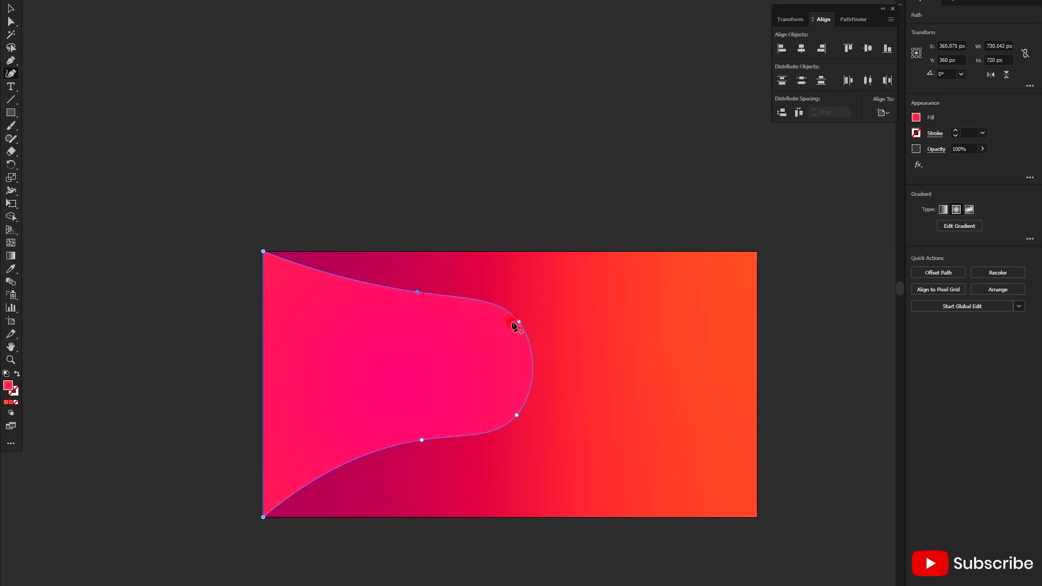
pyautogui.moveTo(521, 324); pyautogui.dragTo(522, 328)
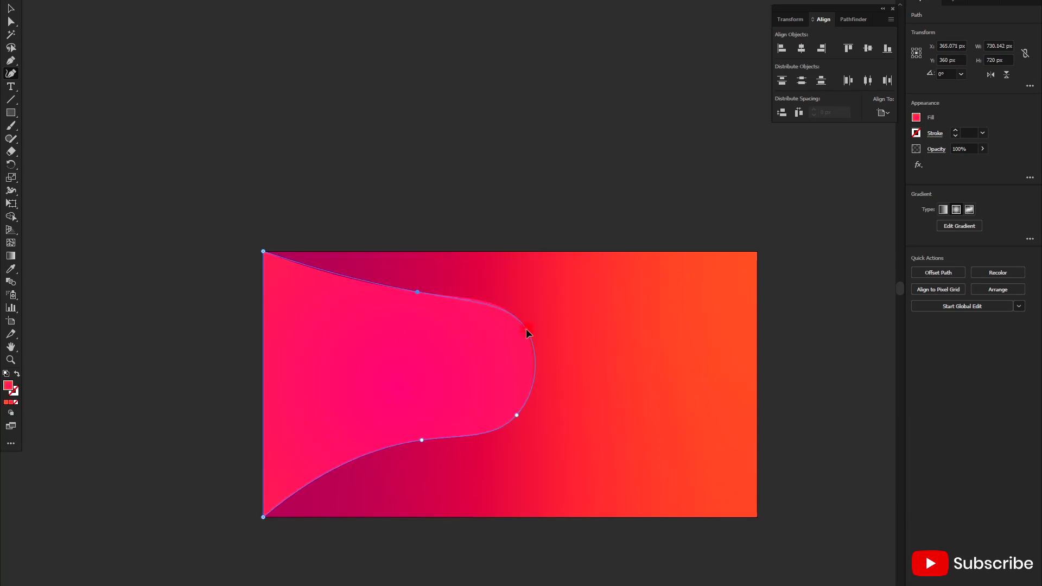
pyautogui.click(534, 364)
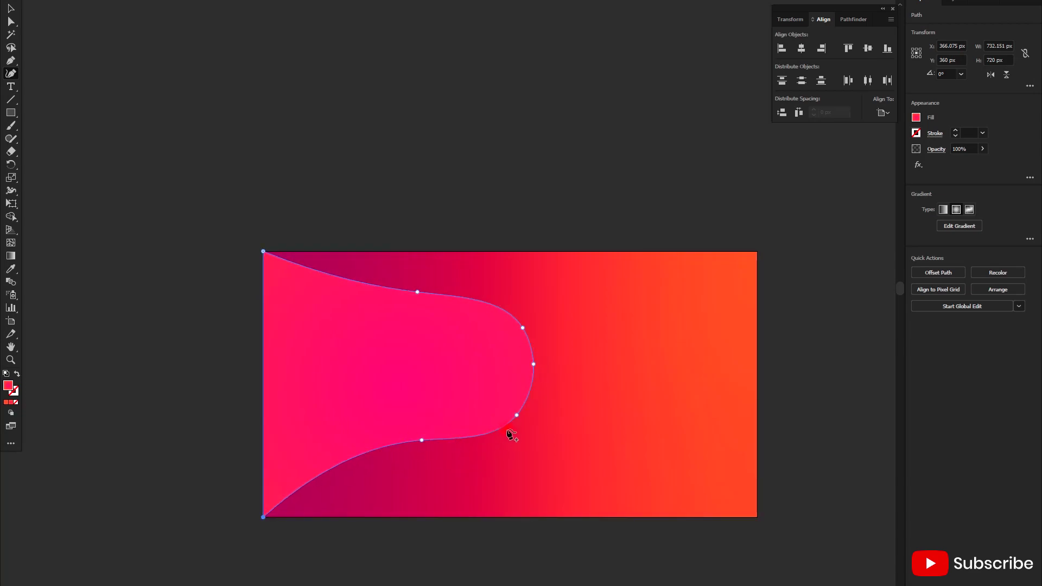
pyautogui.click(484, 434)
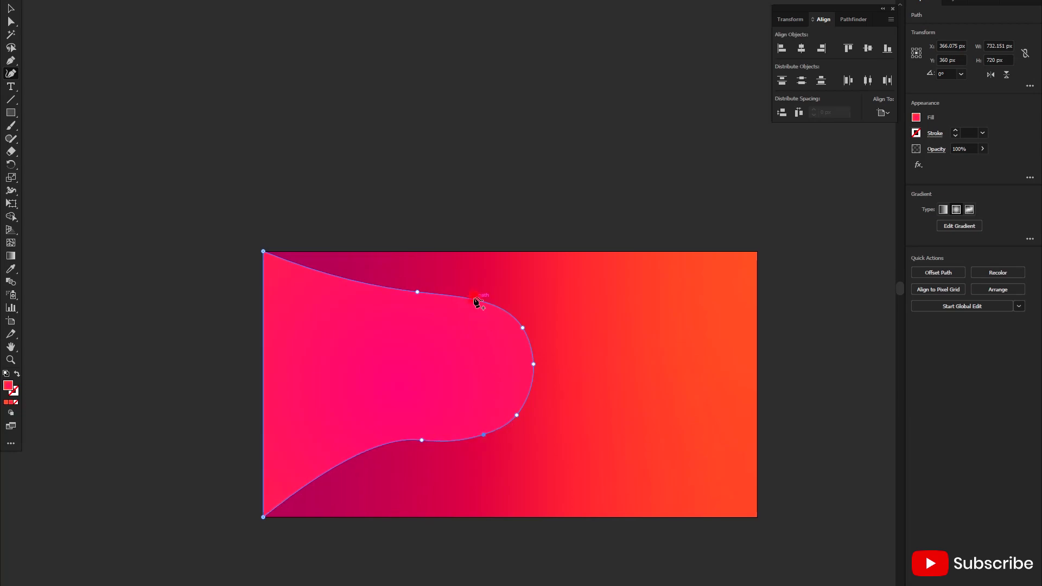
pyautogui.scroll(-3, 457, 362)
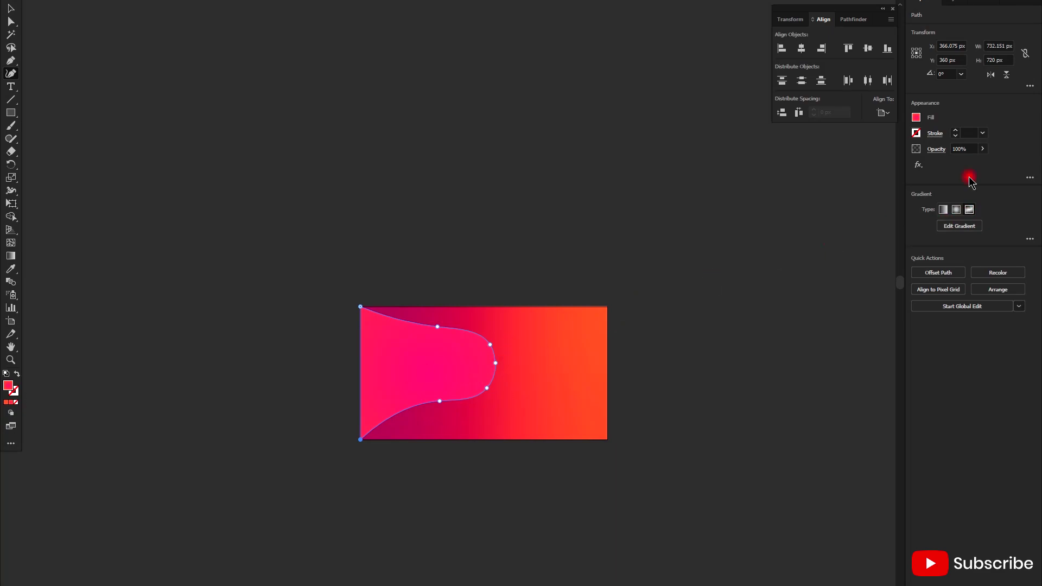
# - Apply a Freeform Lines gradient and set a stop inside the right bulge to magenta
pyautogui.click(970, 209)
pyautogui.scroll(3, 485, 332)
pyautogui.scroll(-2, 480, 327)
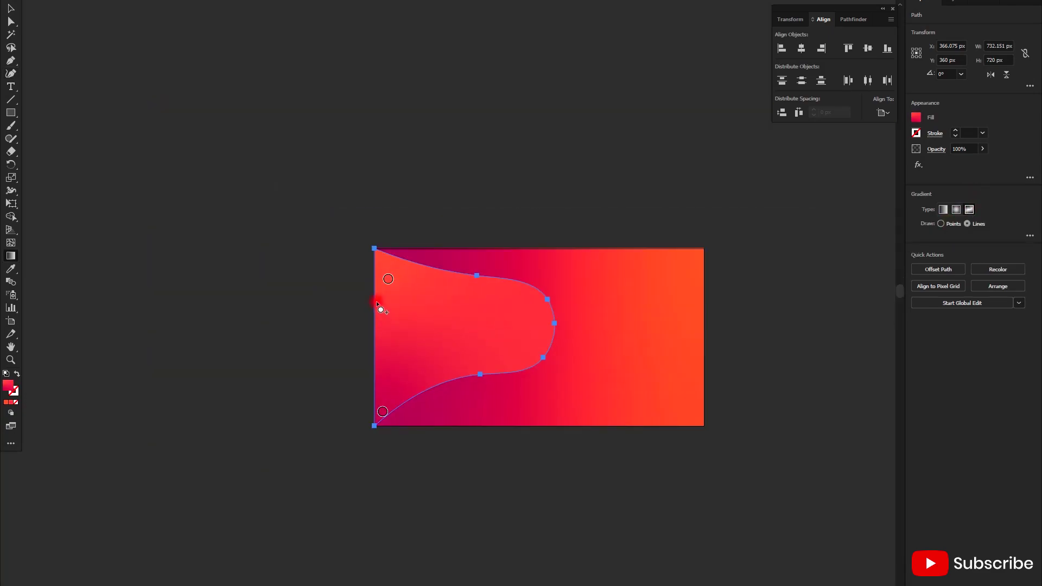
pyautogui.click(527, 318)
pyautogui.click(529, 328)
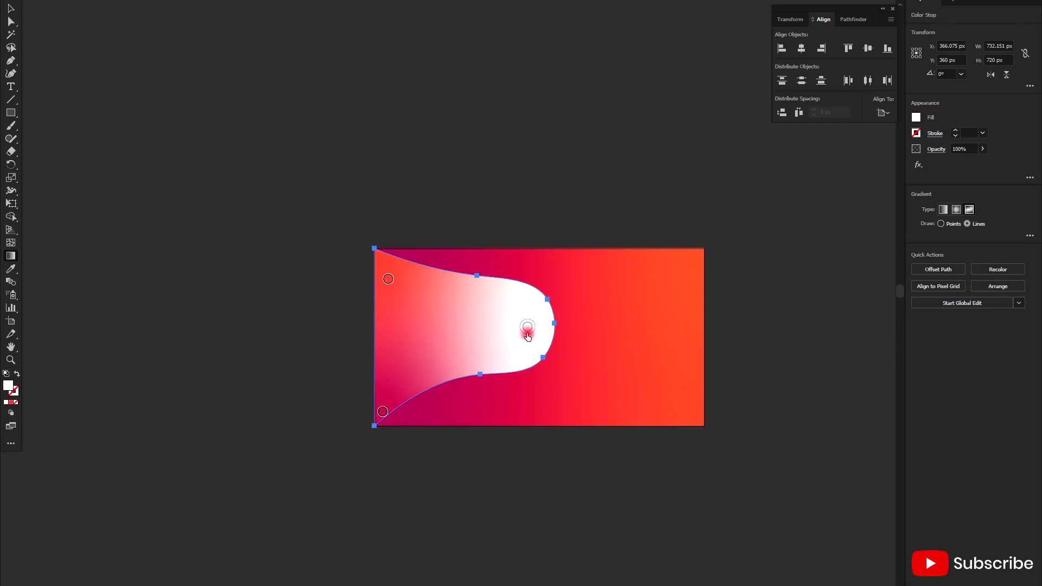
pyautogui.doubleClick(528, 328)
pyautogui.click(490, 374)
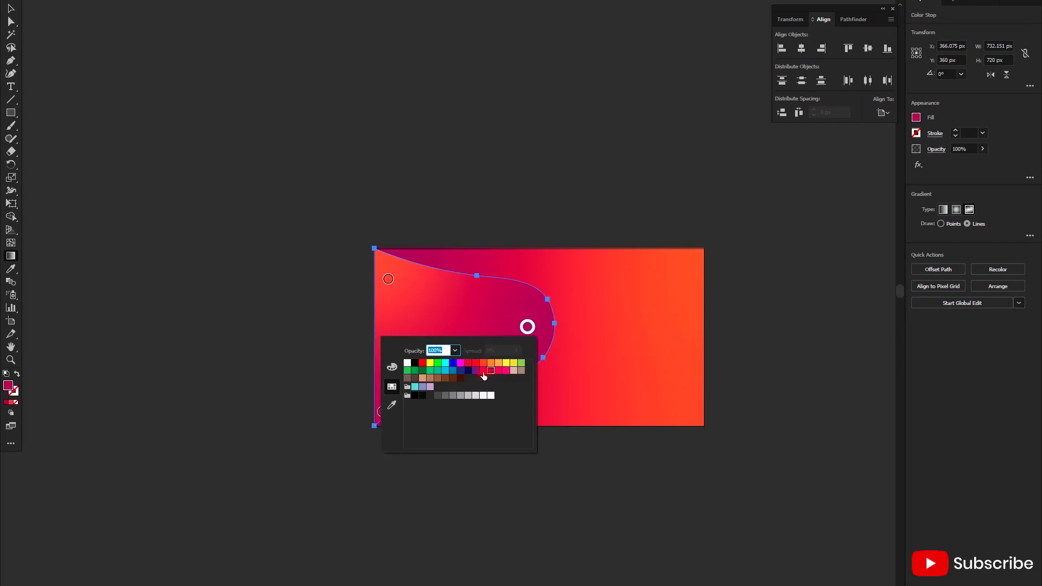
pyautogui.click(459, 318)
# - Connect four stops into a gradient line and drag them into a dome-shaped arc
pyautogui.click(388, 279)
pyautogui.click(528, 326)
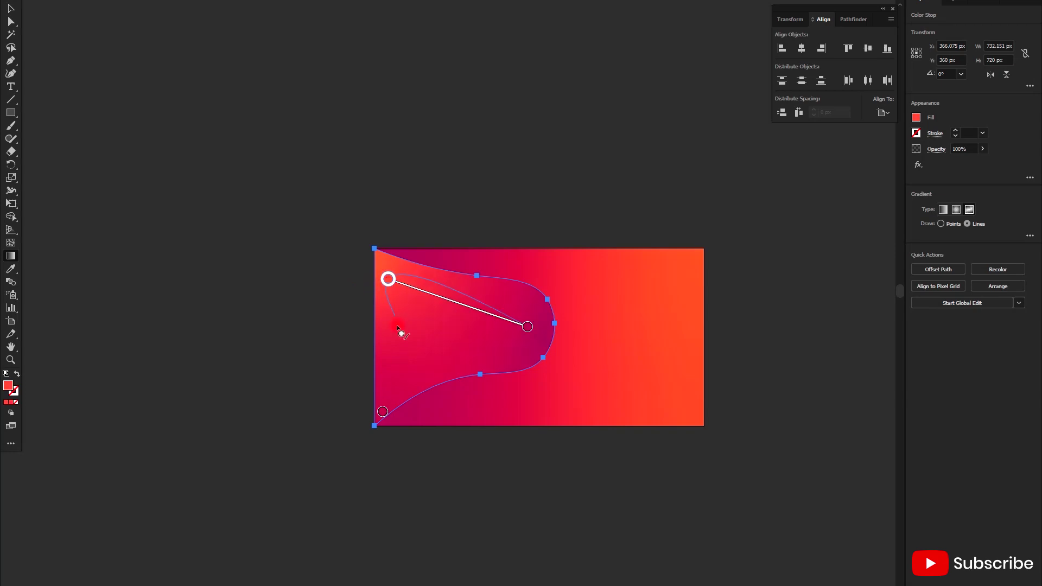
pyautogui.click(383, 411)
pyautogui.click(441, 346)
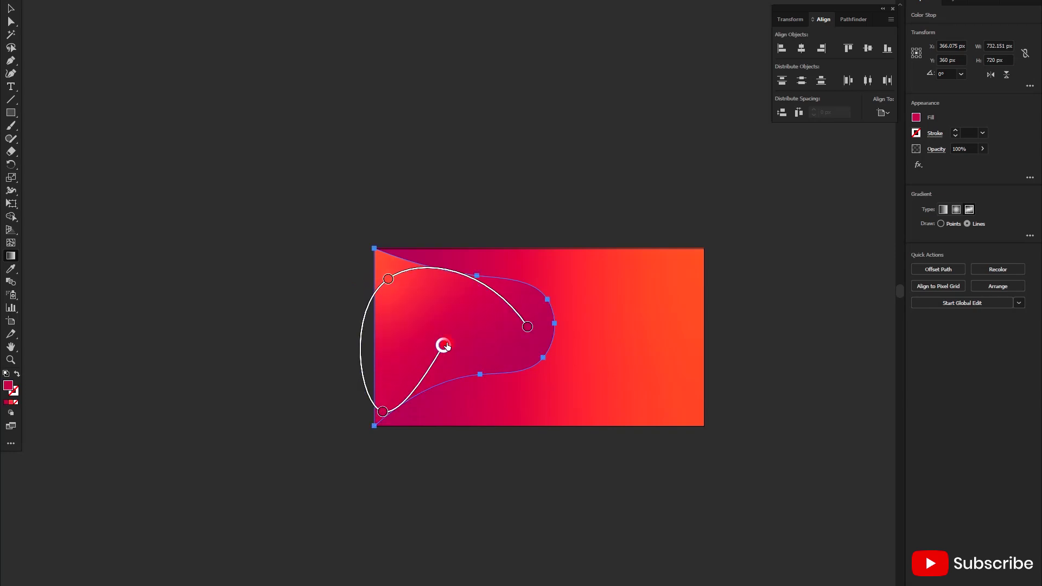
pyautogui.moveTo(388, 279); pyautogui.dragTo(451, 293)
pyautogui.click(479, 331)
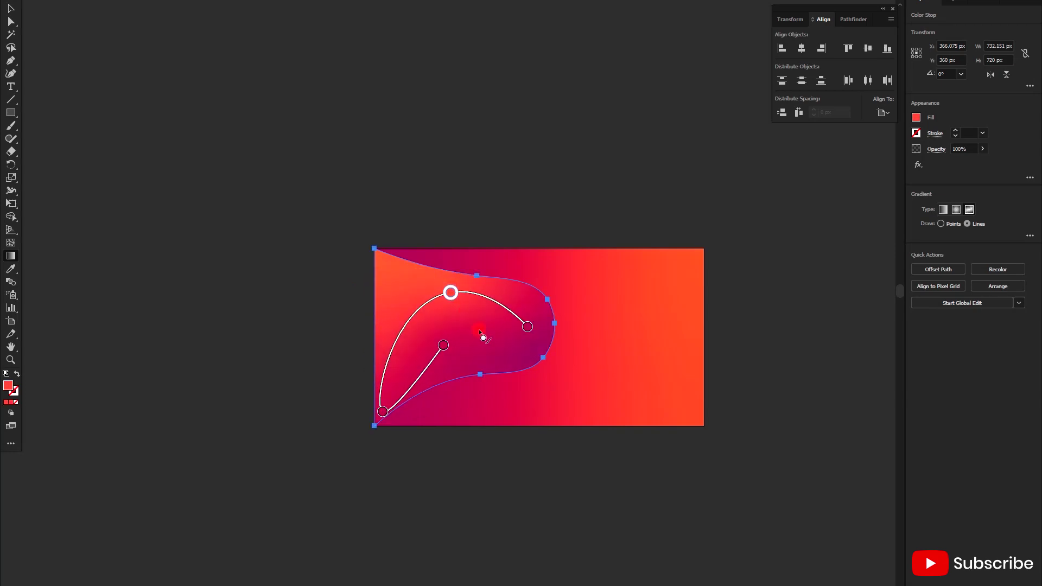
pyautogui.moveTo(443, 346); pyautogui.dragTo(522, 331)
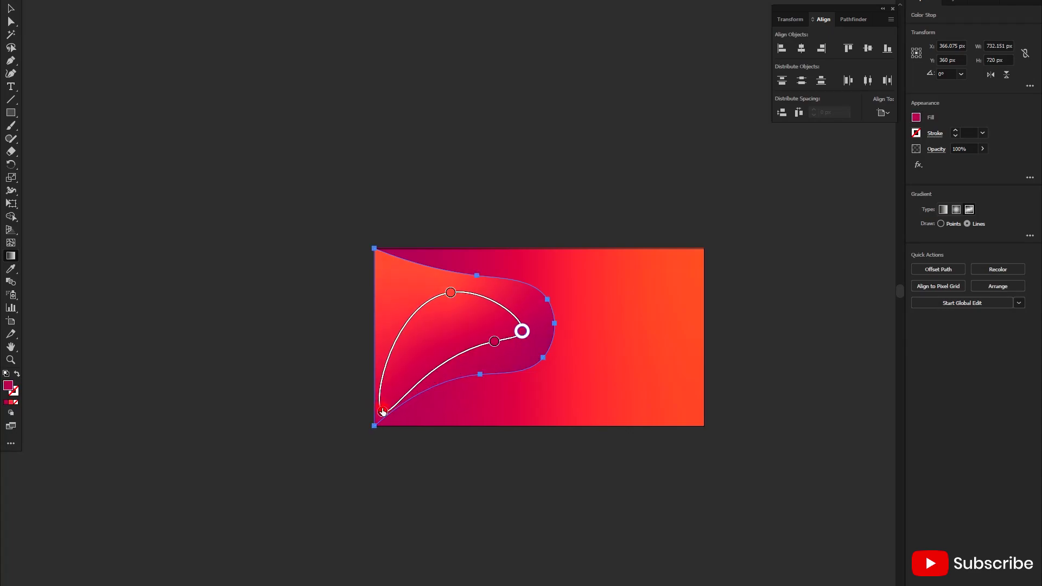
pyautogui.moveTo(383, 412); pyautogui.dragTo(406, 355)
pyautogui.moveTo(450, 293); pyautogui.dragTo(446, 290)
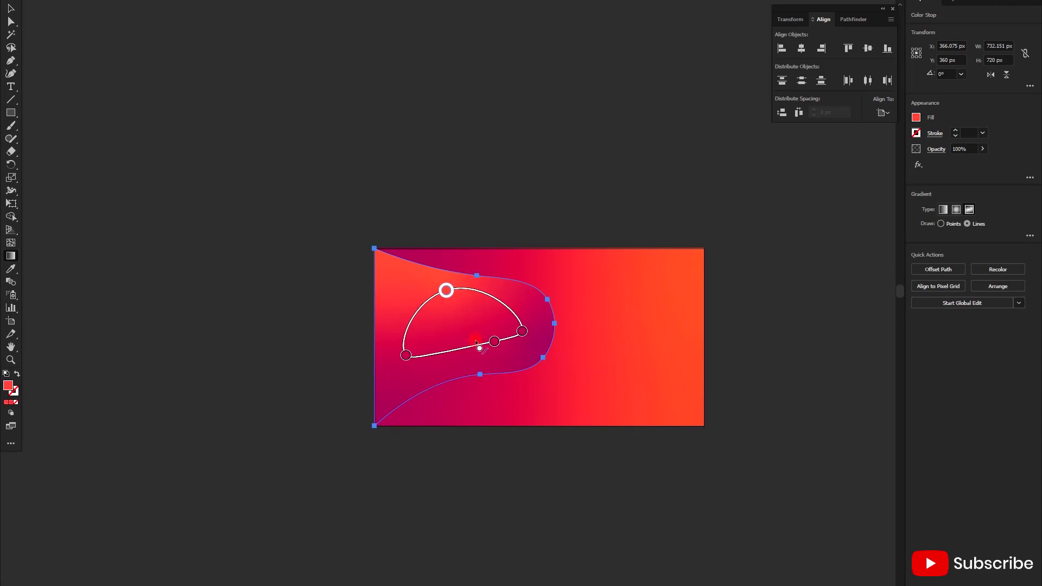
pyautogui.moveTo(493, 342); pyautogui.dragTo(467, 347)
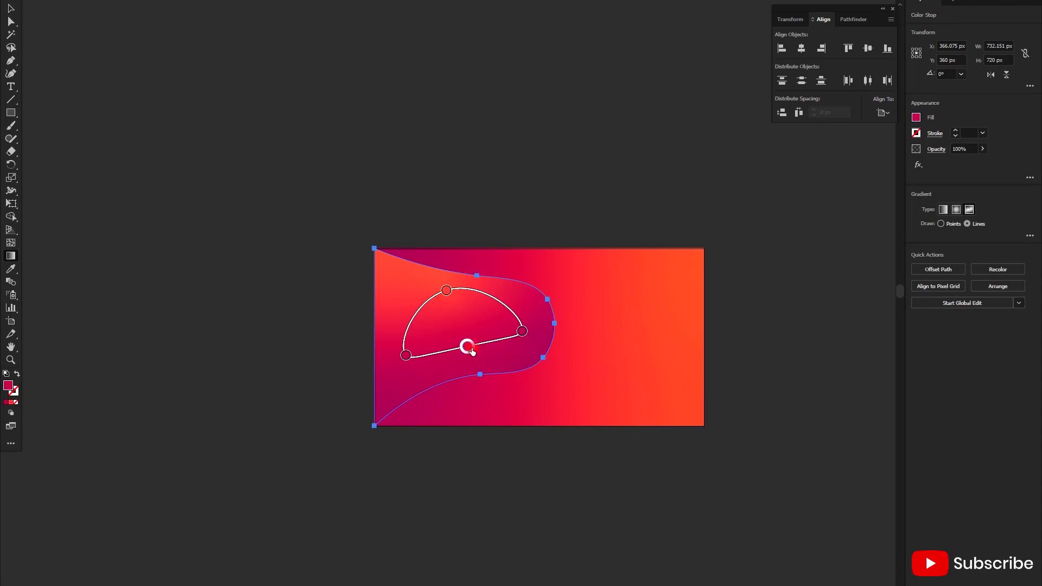
# - Colour the centre stop green, the right stop cyan and the left stop orange
pyautogui.doubleClick(468, 347)
pyautogui.click(460, 382)
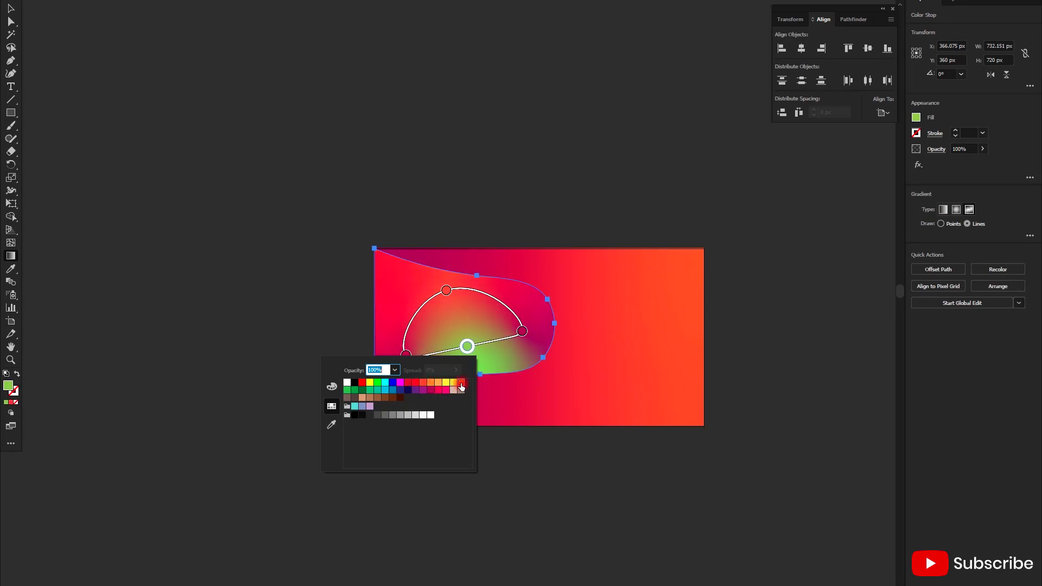
pyautogui.click(521, 331)
pyautogui.doubleClick(522, 333)
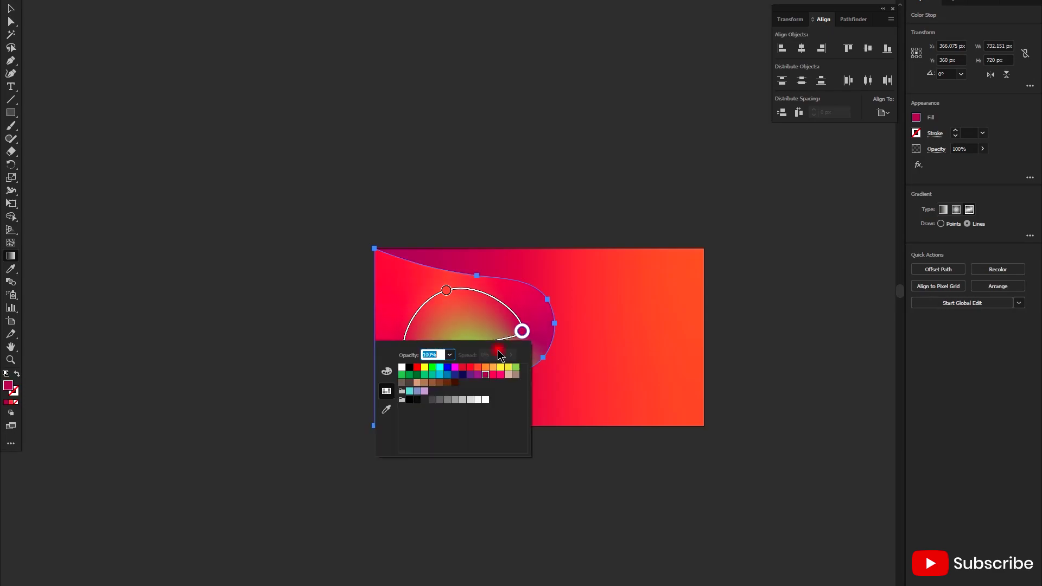
pyautogui.click(442, 375)
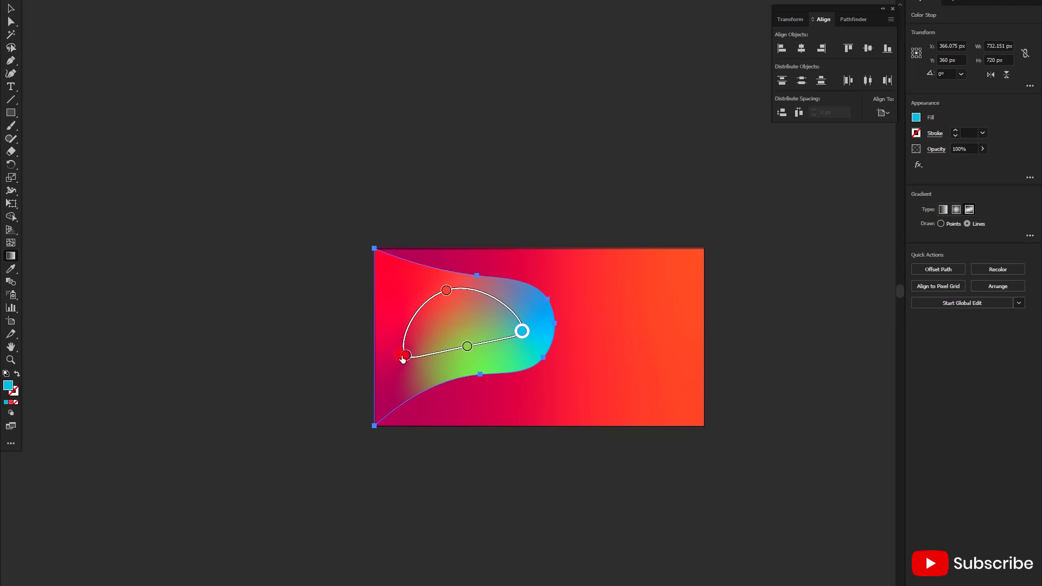
pyautogui.click(406, 356)
pyautogui.doubleClick(406, 357)
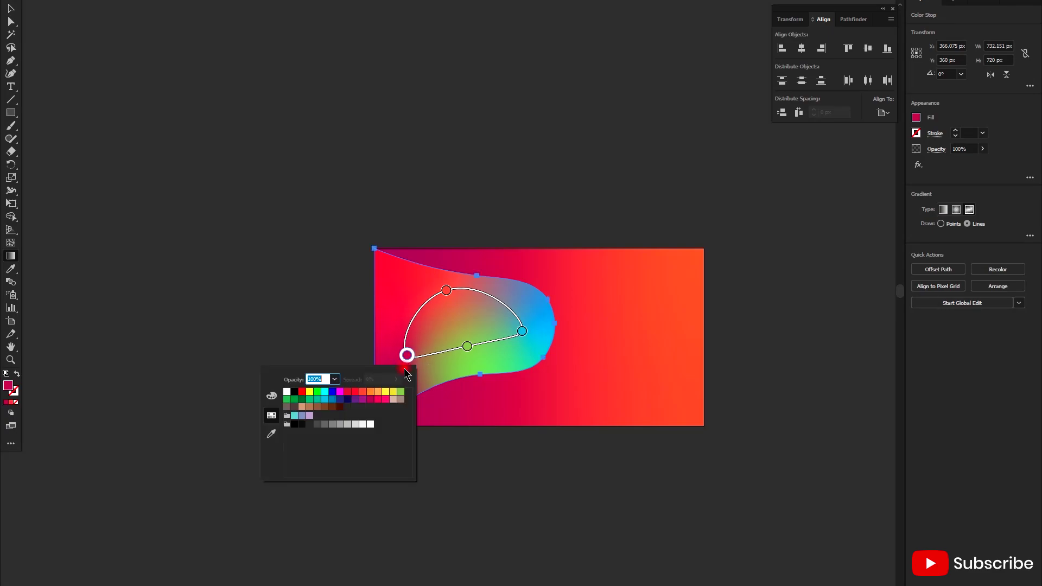
pyautogui.click(379, 395)
# - Drag the gradient stops into a closed loop and make the top stop teal
pyautogui.moveTo(446, 291); pyautogui.dragTo(458, 283)
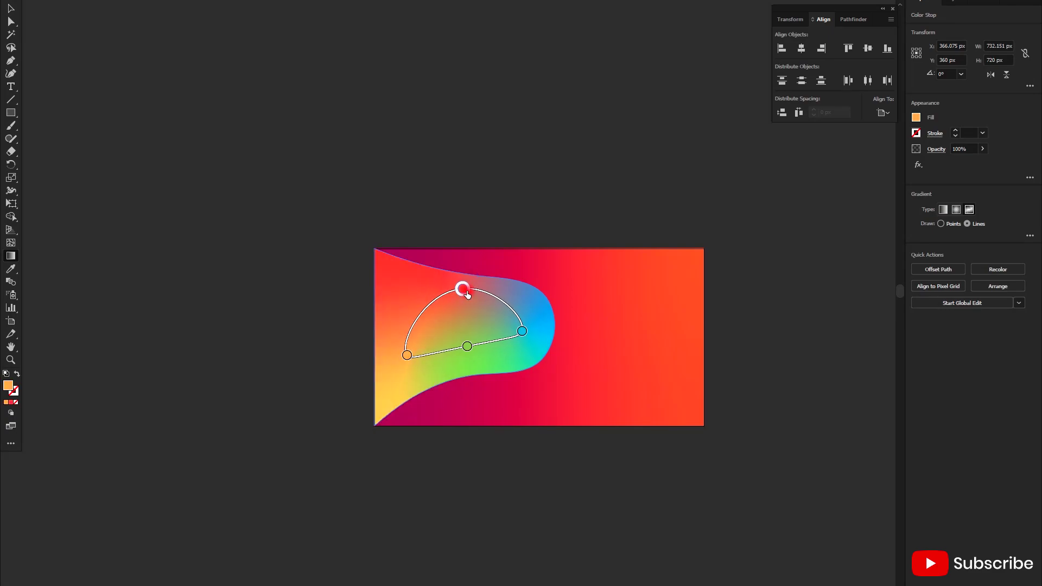
pyautogui.moveTo(467, 346)
pyautogui.mouseDown()
pyautogui.moveTo(479, 354)
pyautogui.moveTo(530, 330)
pyautogui.mouseUp()
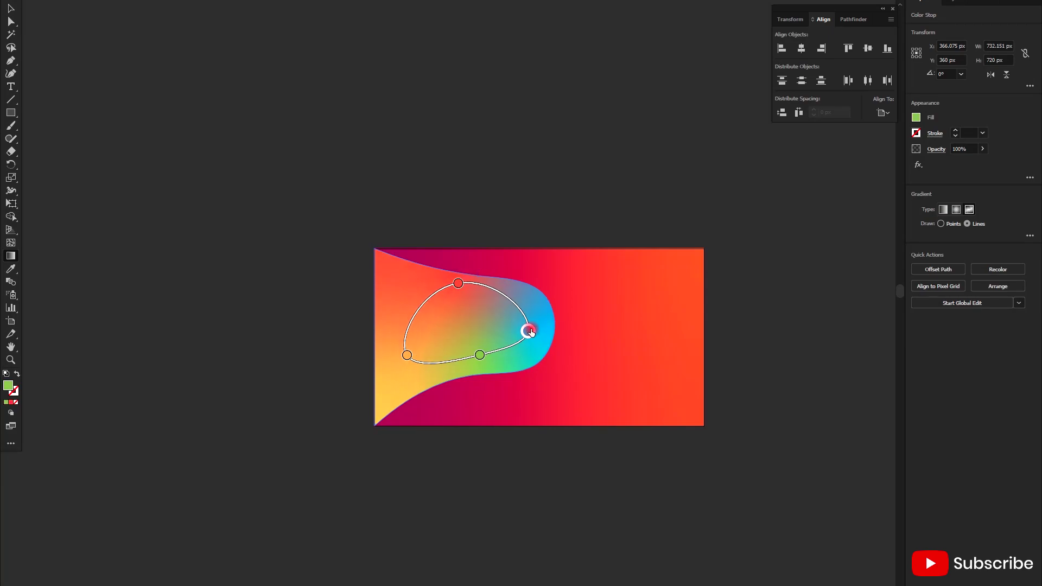
pyautogui.moveTo(479, 355); pyautogui.dragTo(482, 374)
pyautogui.moveTo(459, 284); pyautogui.dragTo(452, 268)
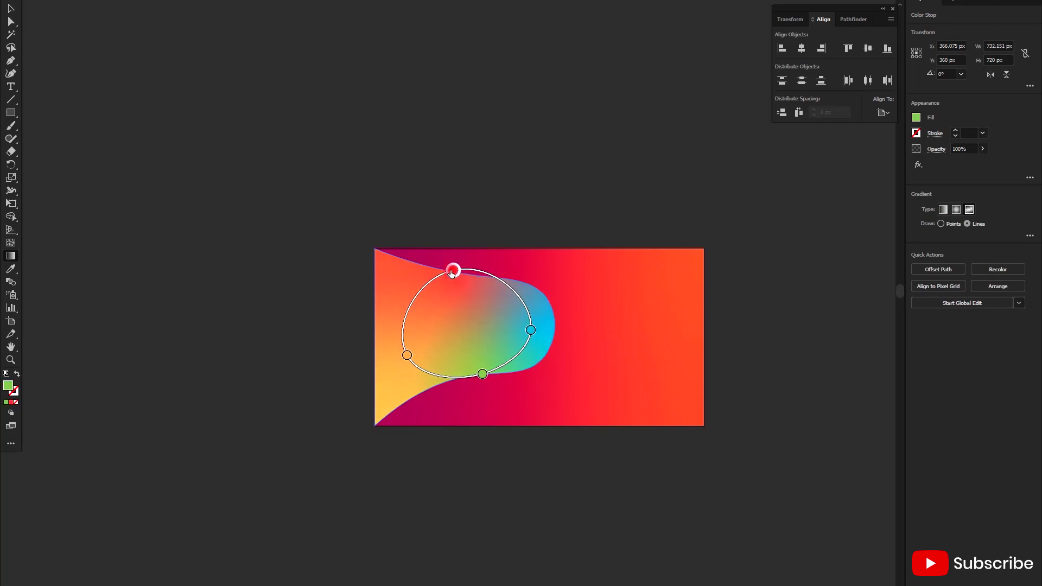
pyautogui.moveTo(462, 324); pyautogui.dragTo(456, 293)
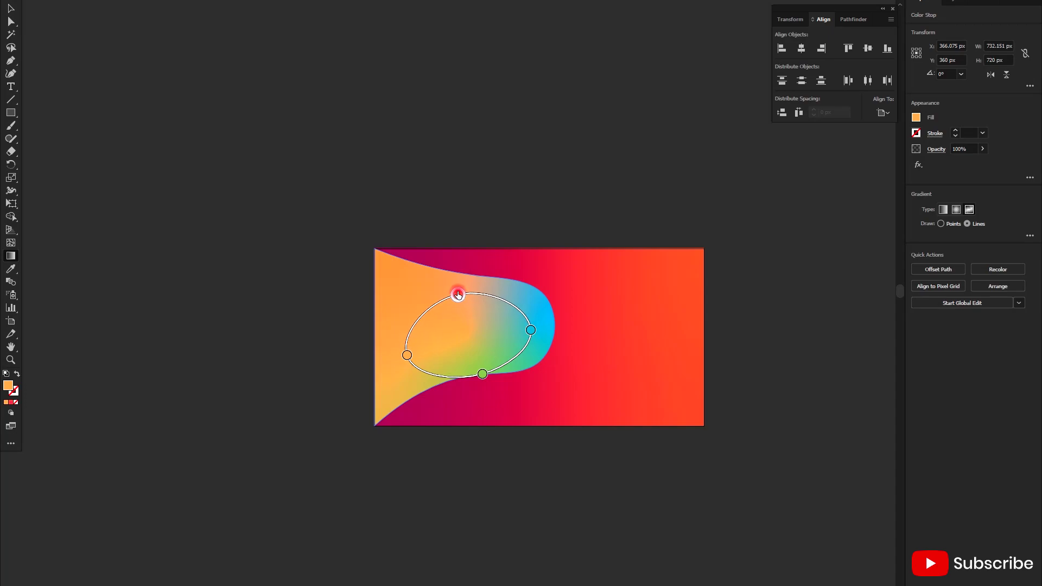
pyautogui.doubleClick(456, 289)
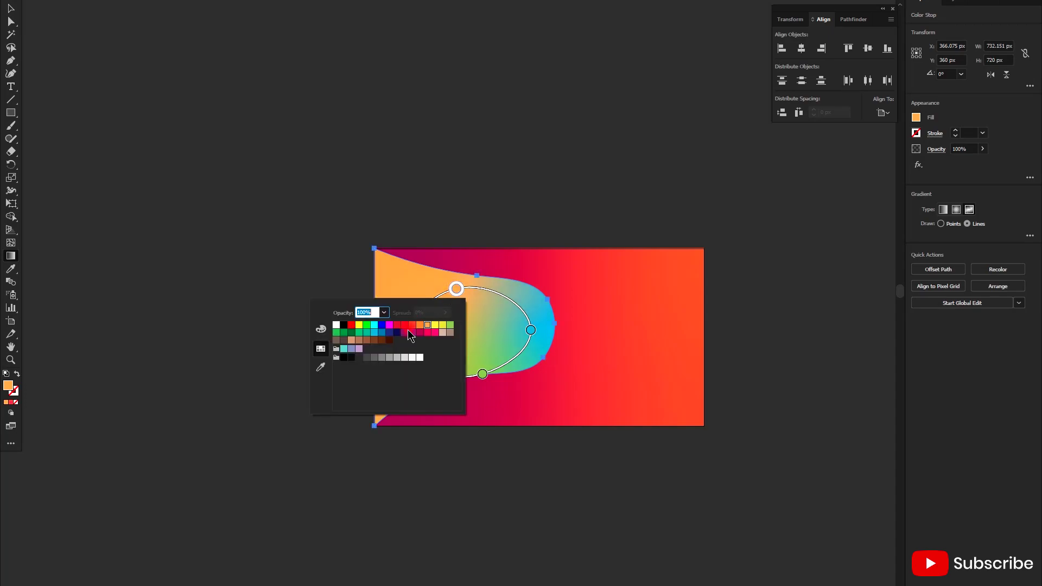
pyautogui.click(367, 332)
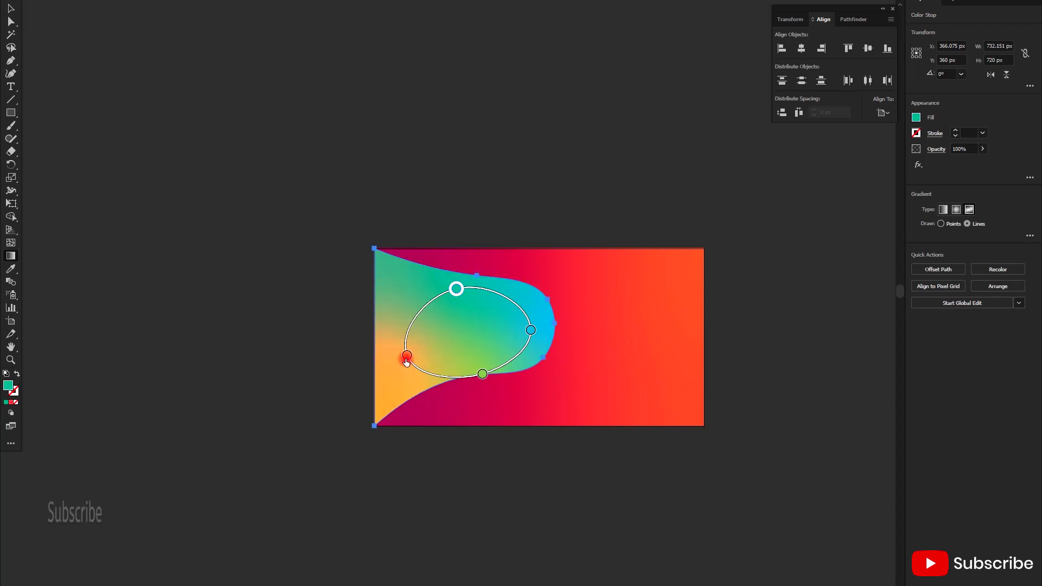
pyautogui.moveTo(407, 360)
pyautogui.mouseDown()
pyautogui.moveTo(495, 369)
pyautogui.moveTo(481, 360)
pyautogui.mouseUp()
pyautogui.scroll(-1, 478, 355)
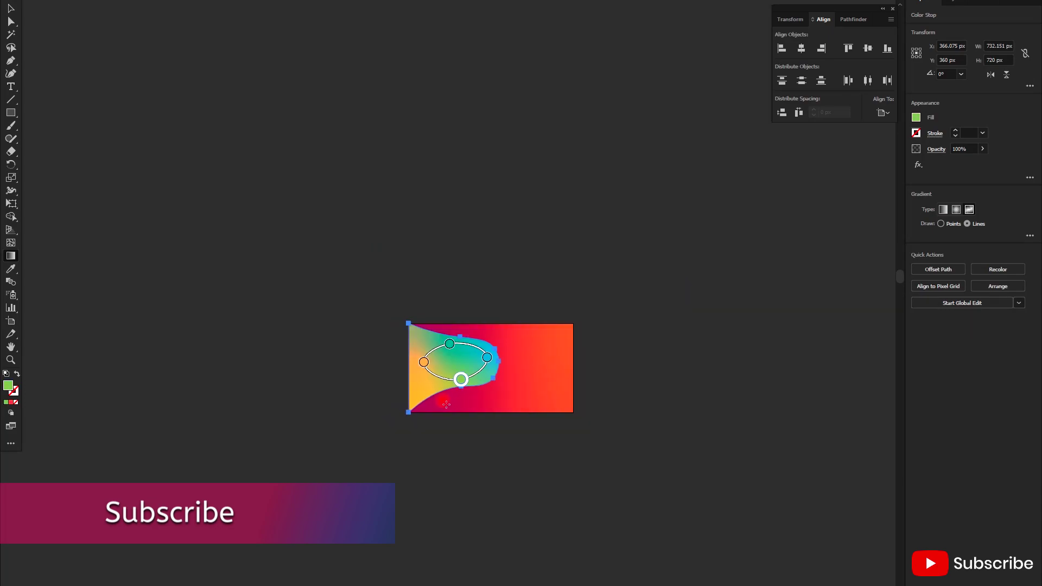
pyautogui.scroll(-1, 519, 447)
# - Switch to the Selection tool to leave freeform gradient editing
pyautogui.click(12, 7)
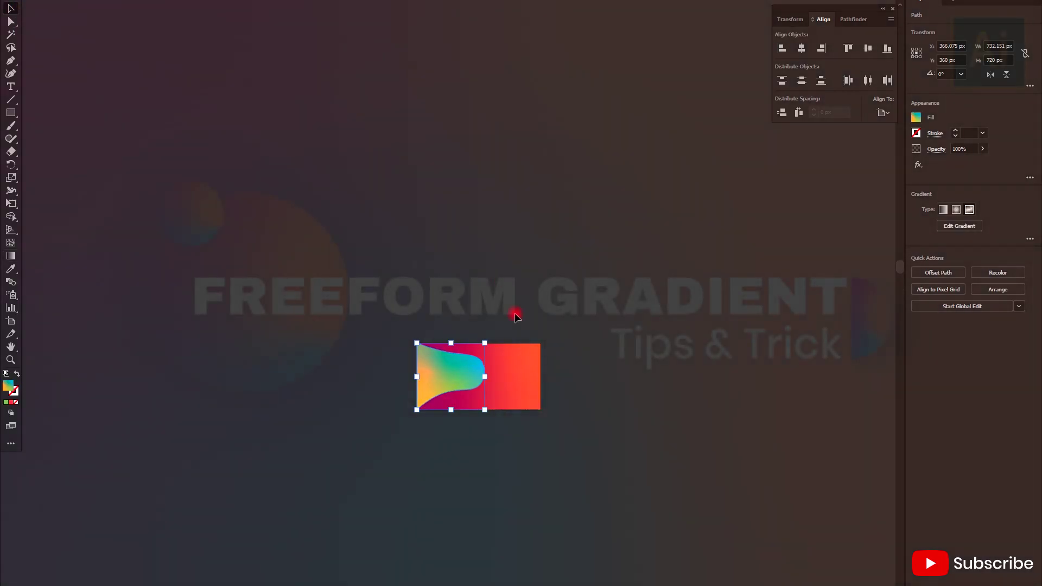